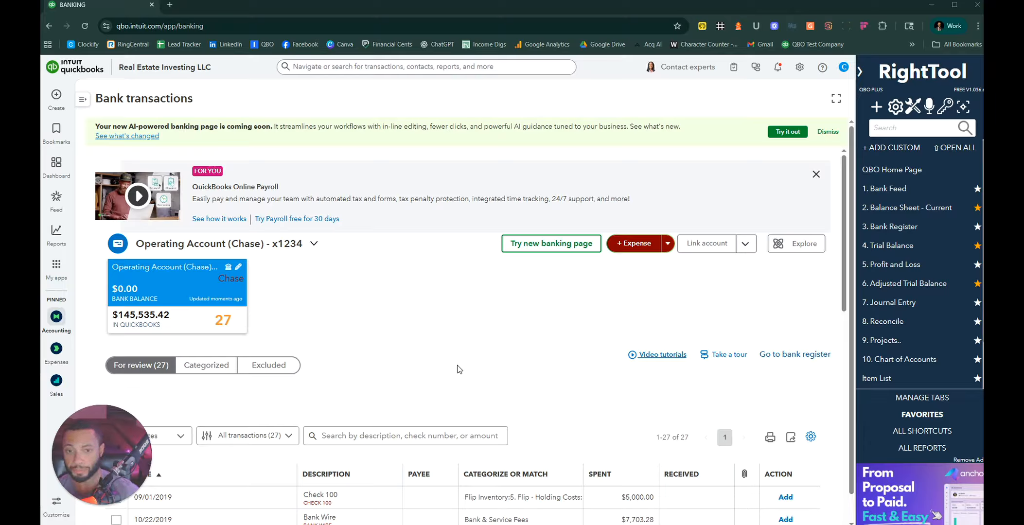
Step: Stay signed in at the timeout prompt and open the gear settings menu
click(457, 370)
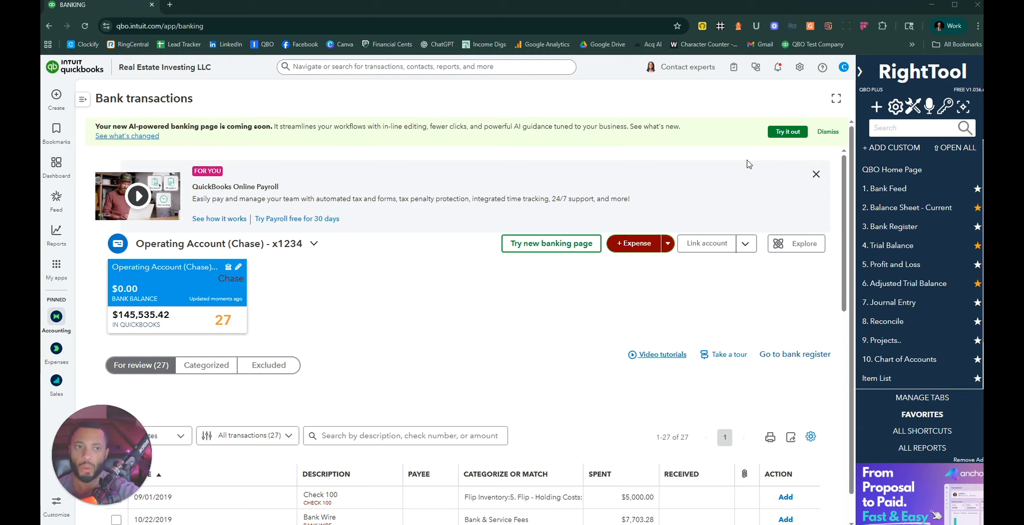
click(800, 67)
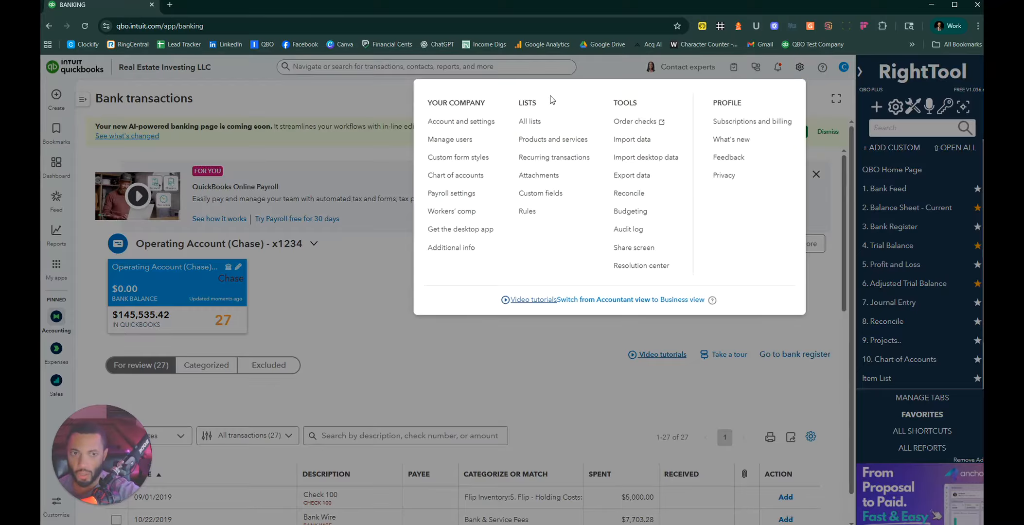
Step: Go to Account and settings > Advanced and begin editing the Categories section
click(464, 130)
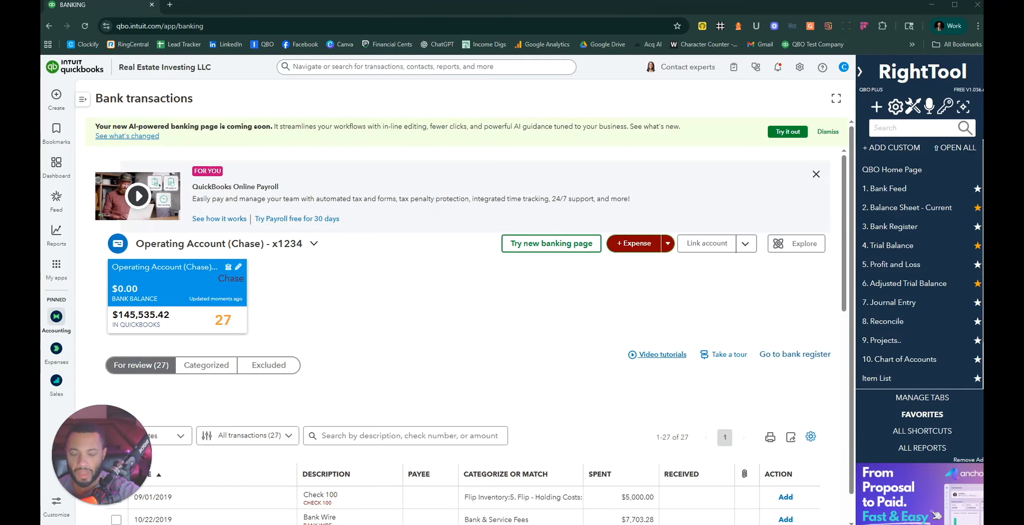
click(799, 72)
click(466, 120)
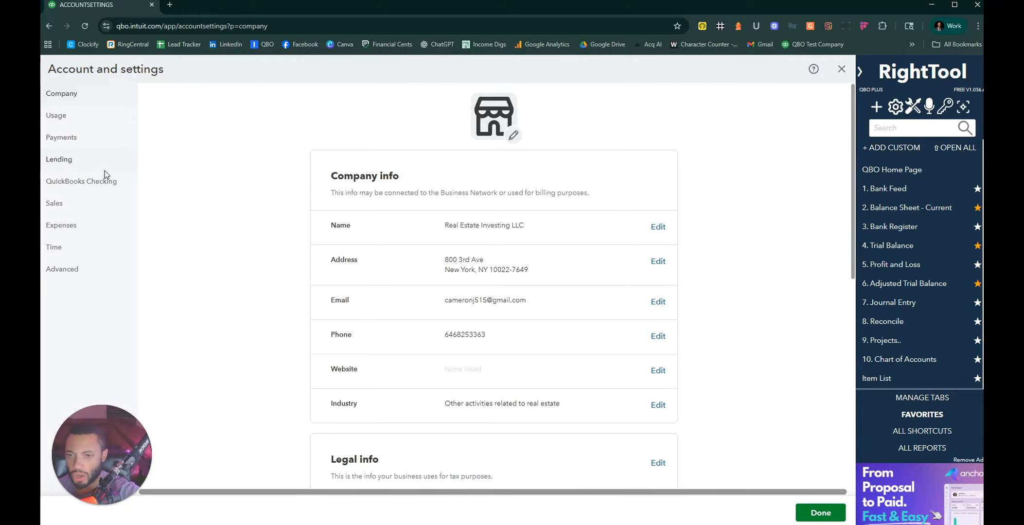
click(80, 268)
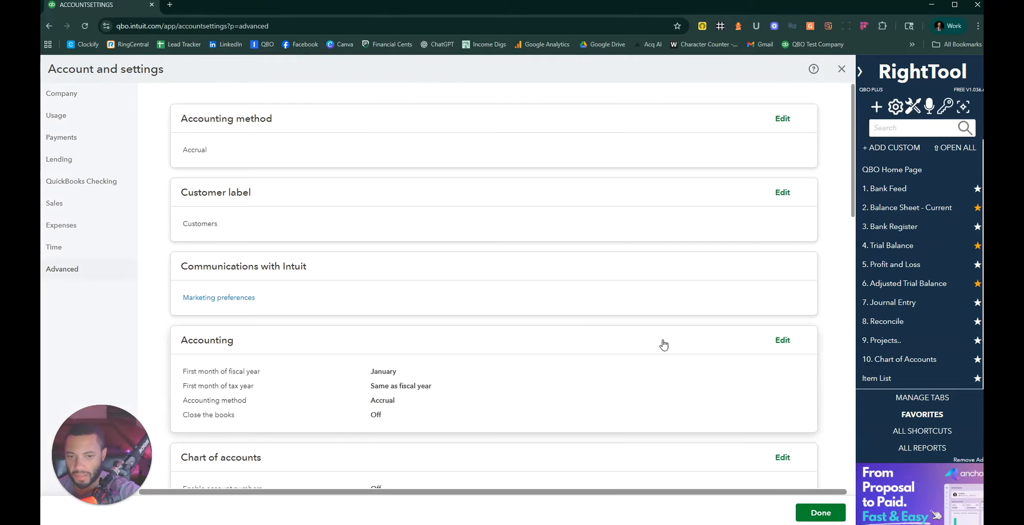
scroll(354, 303, down, 6)
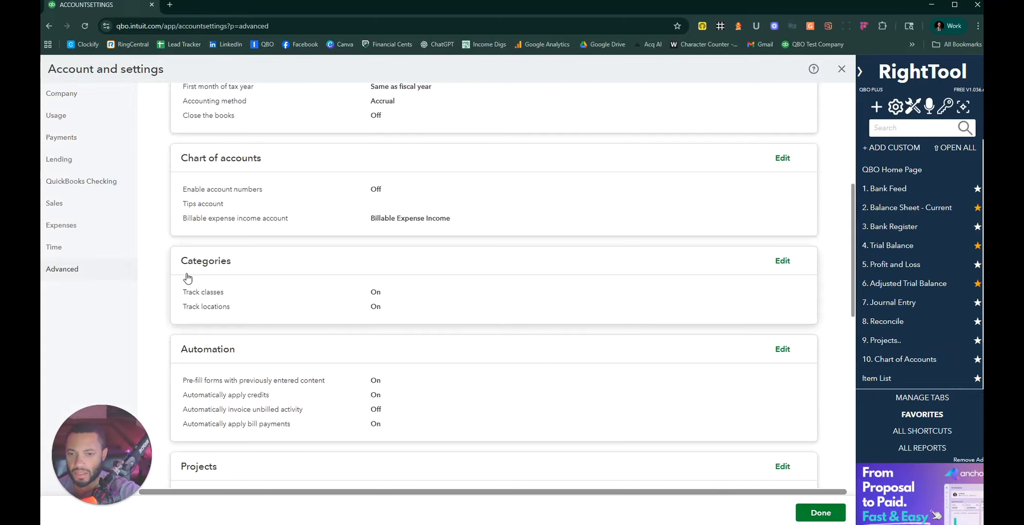
click(263, 300)
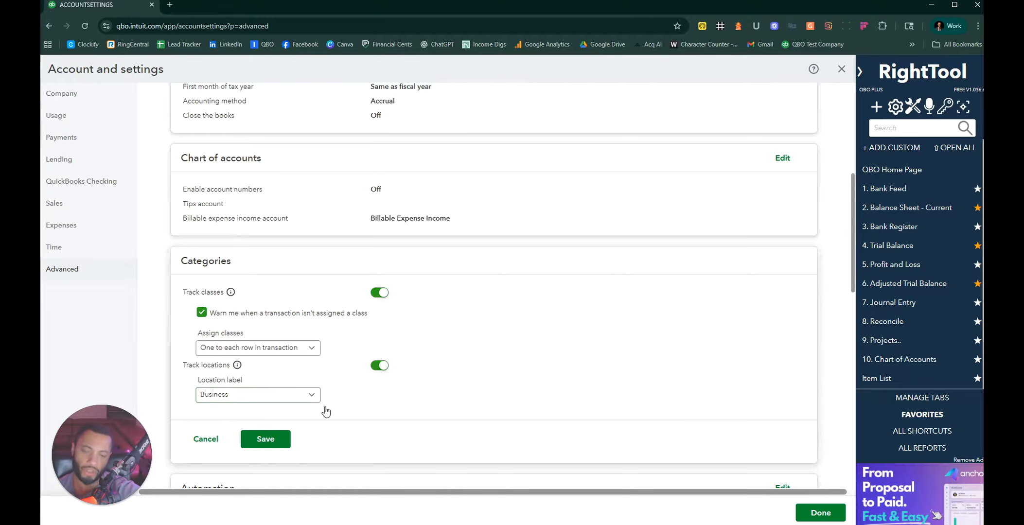
Step: Keep Business as the location label and switch off Track classes
click(311, 394)
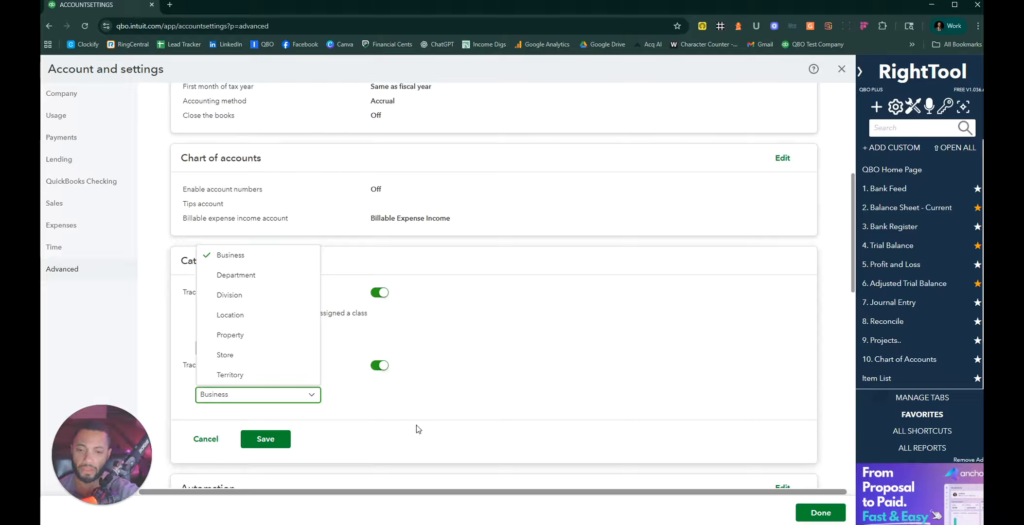
click(374, 434)
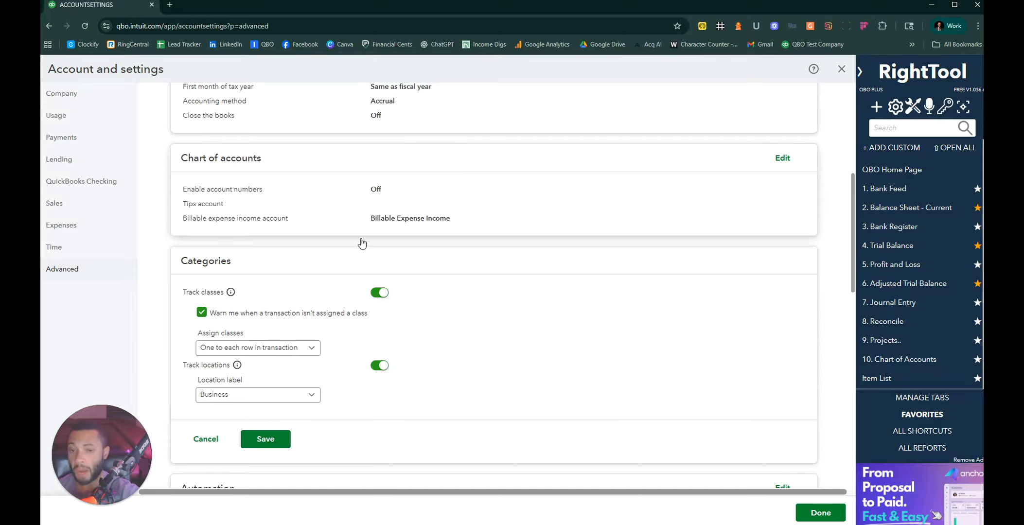
click(381, 292)
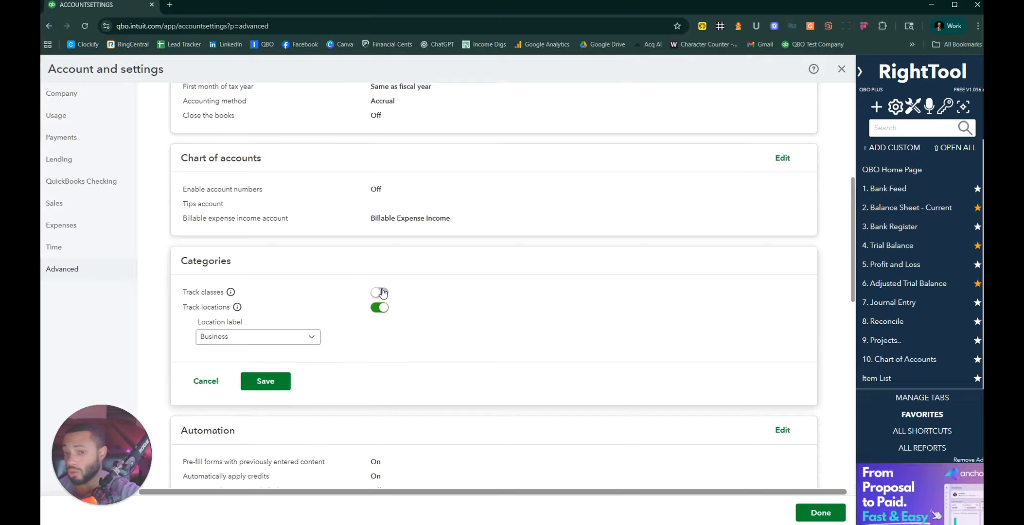
Step: Save the Categories changes, then save the Projects setting with project tracking left on
click(262, 384)
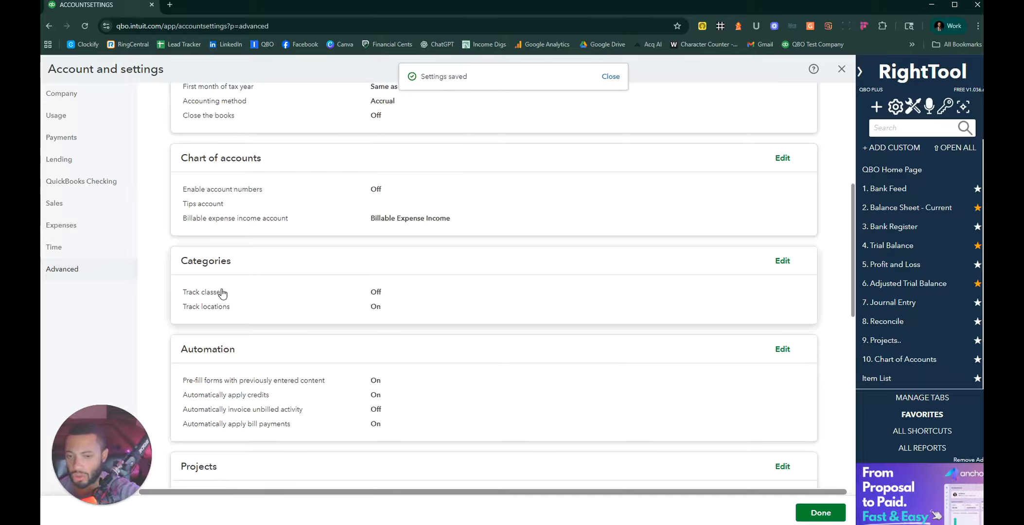
scroll(331, 299, down, 2)
scroll(331, 299, down, 2)
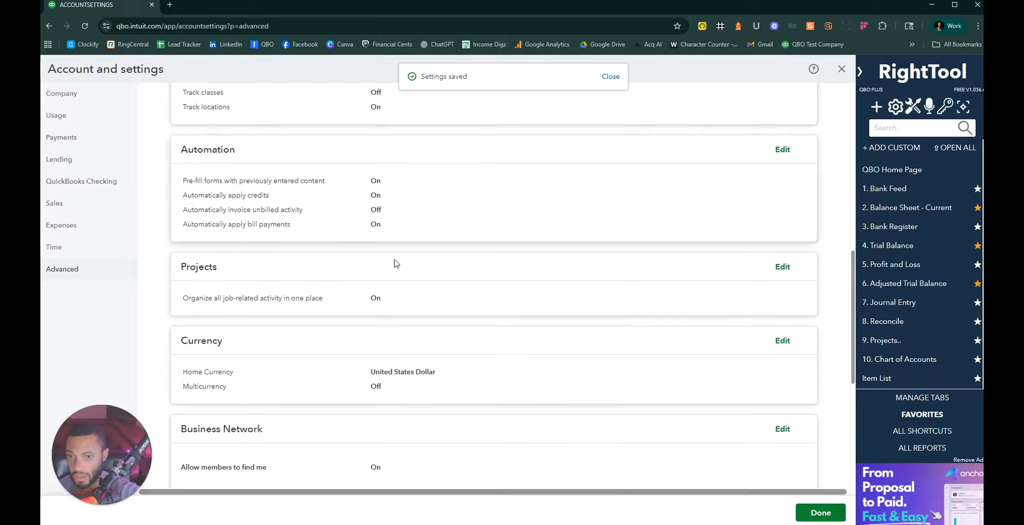
click(454, 280)
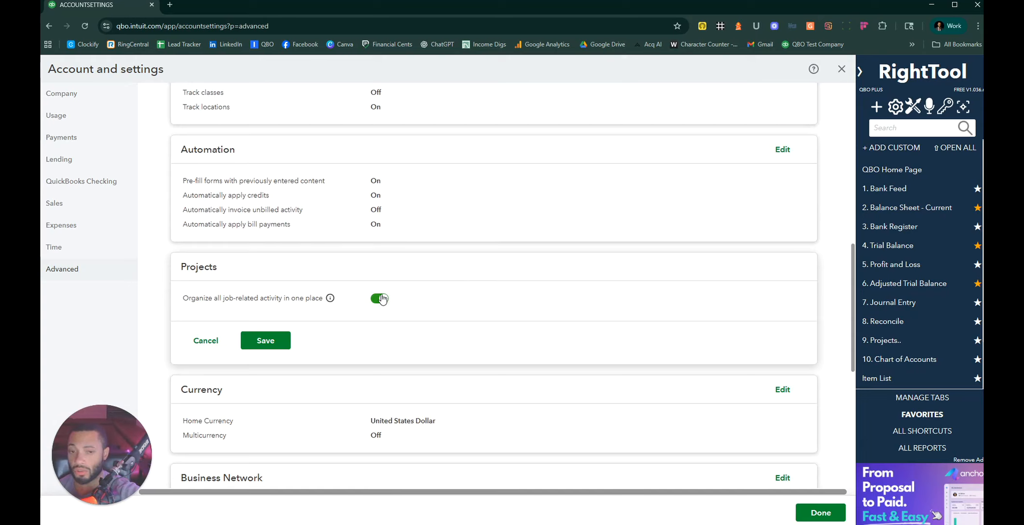
click(273, 340)
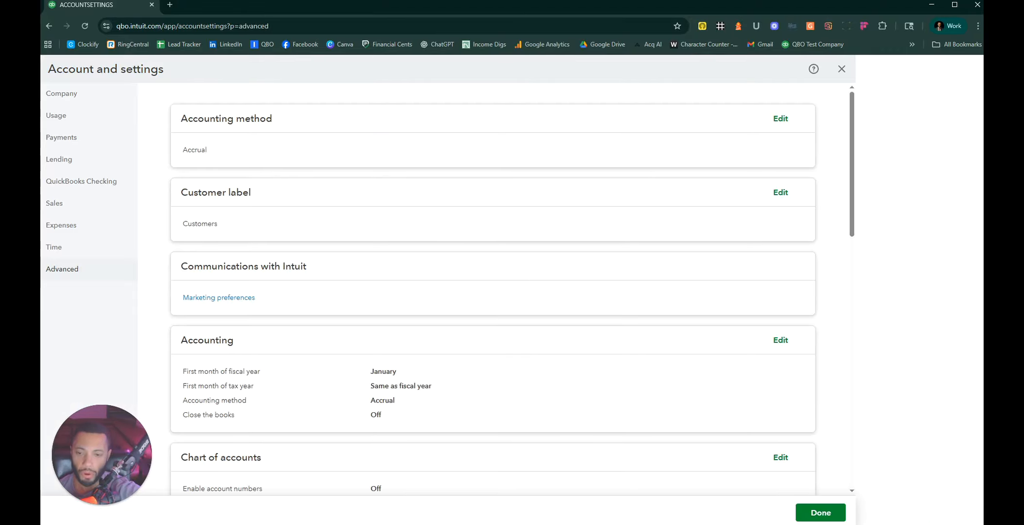
Step: Close settings with Done and return to the Chase operating account via '1. Bank Feed'
click(821, 512)
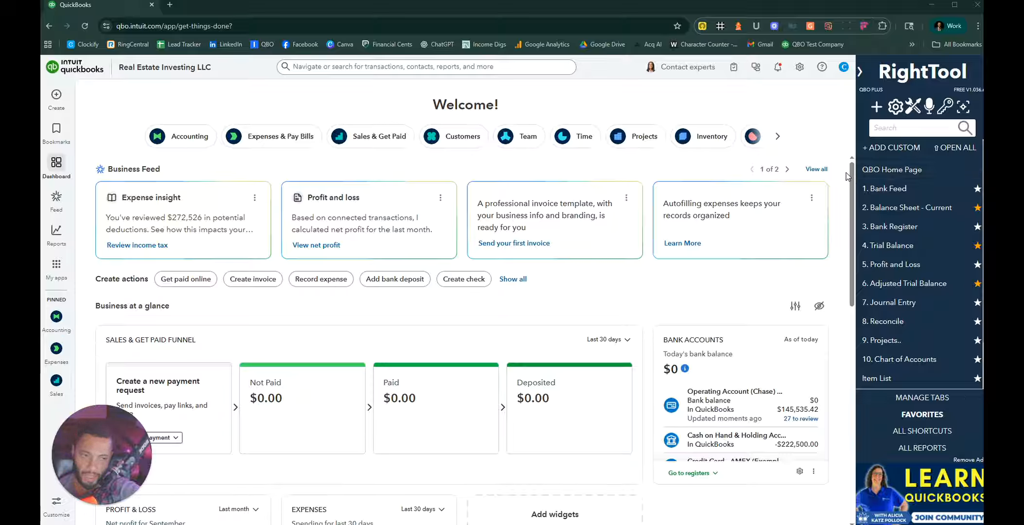
click(897, 189)
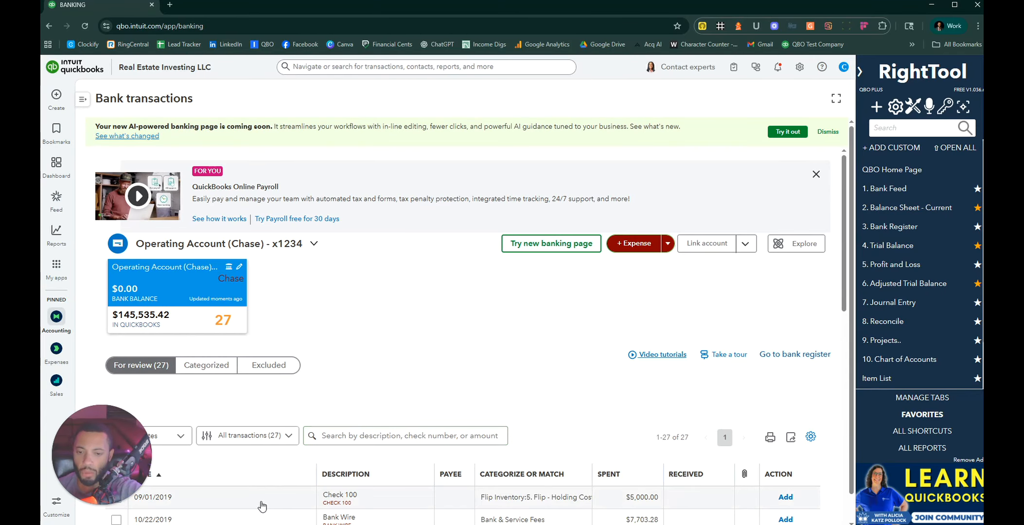
Step: Expand the $5,000.00 Check 100 row in the For review list
scroll(265, 500, down, 1)
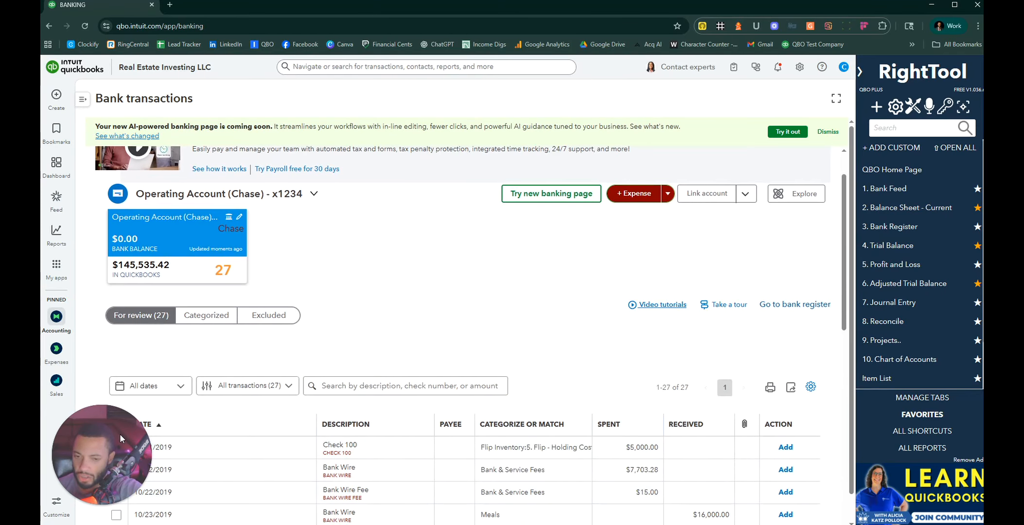
drag(90, 436, 85, 340)
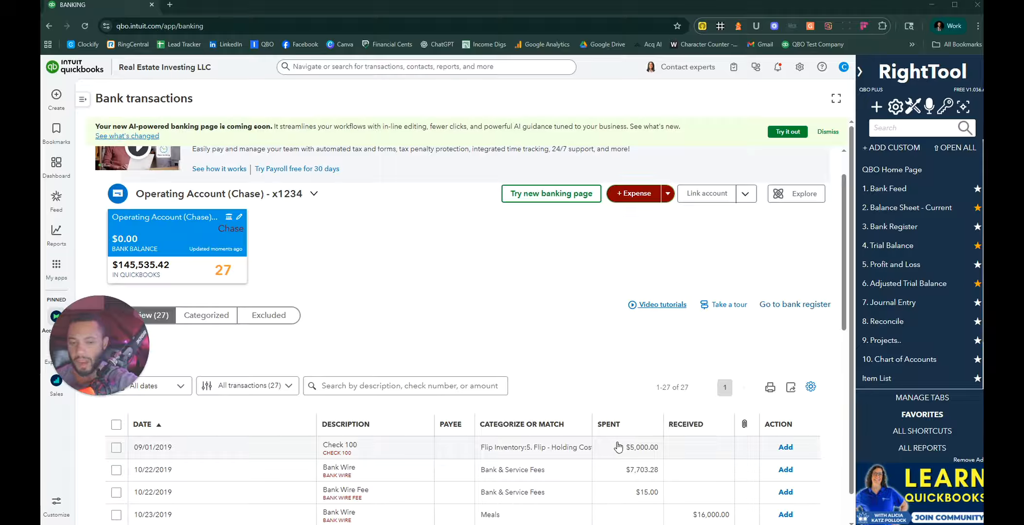
click(257, 450)
scroll(322, 446, down, 2)
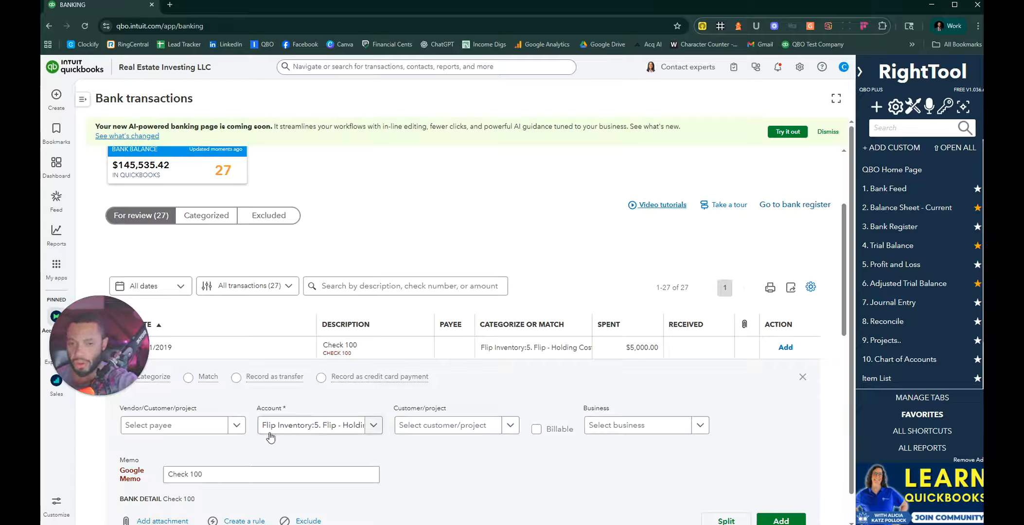
Step: Set the payee to Law Firm of Harris and the account to Purchase Closing Escrow - Earnest Money
click(237, 427)
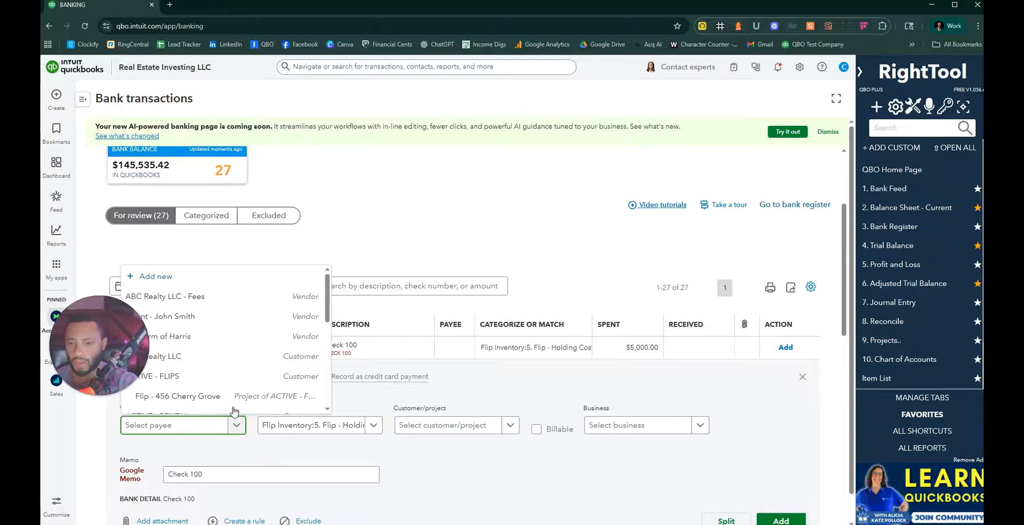
click(187, 337)
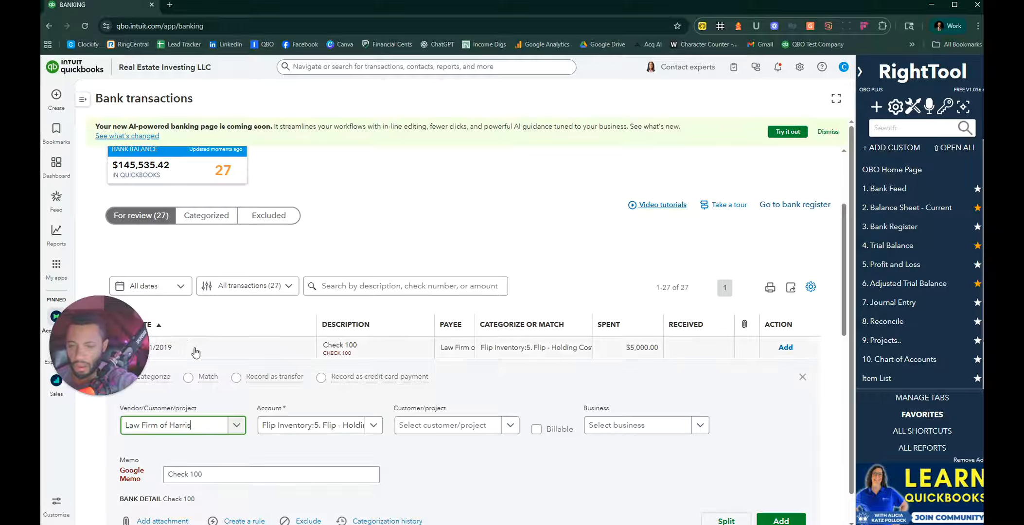
click(368, 426)
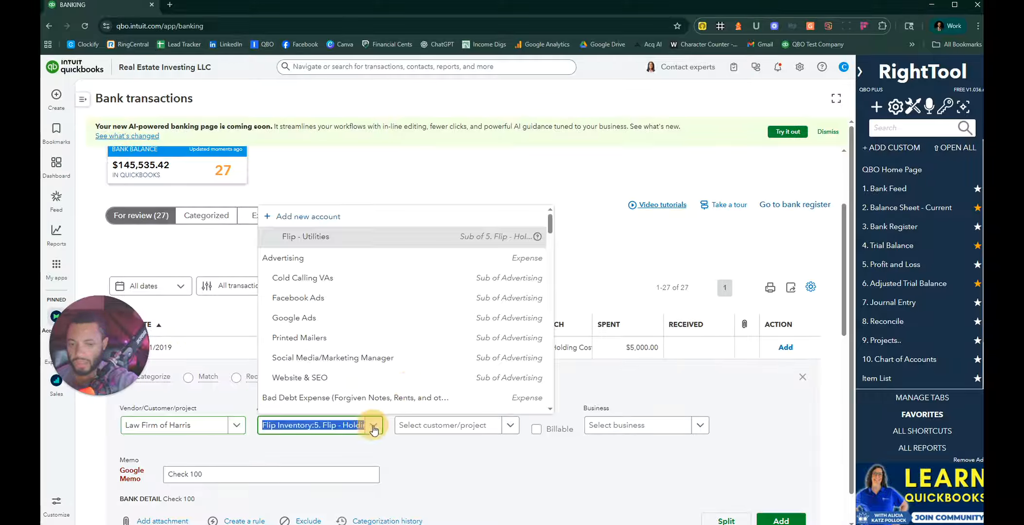
click(422, 29)
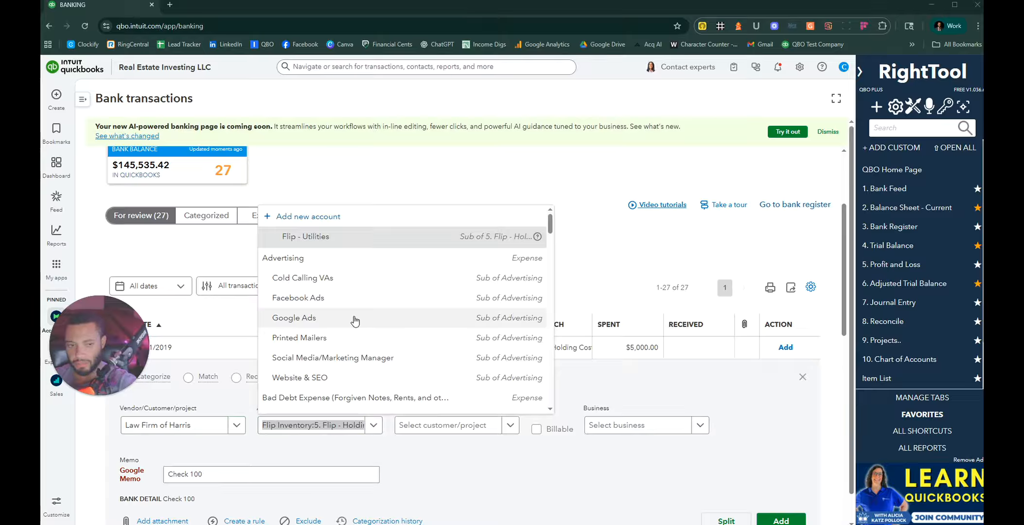
click(304, 429)
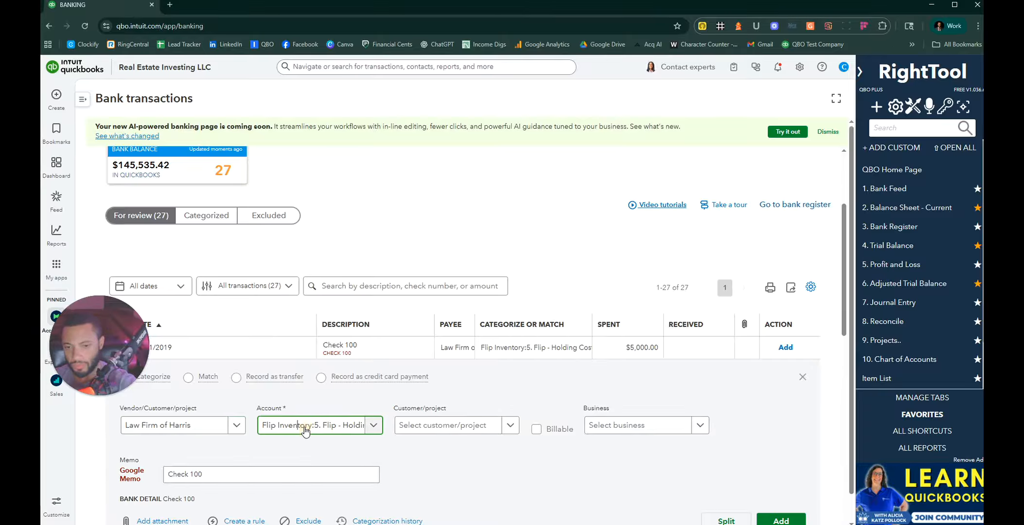
click(305, 430)
text(ear)
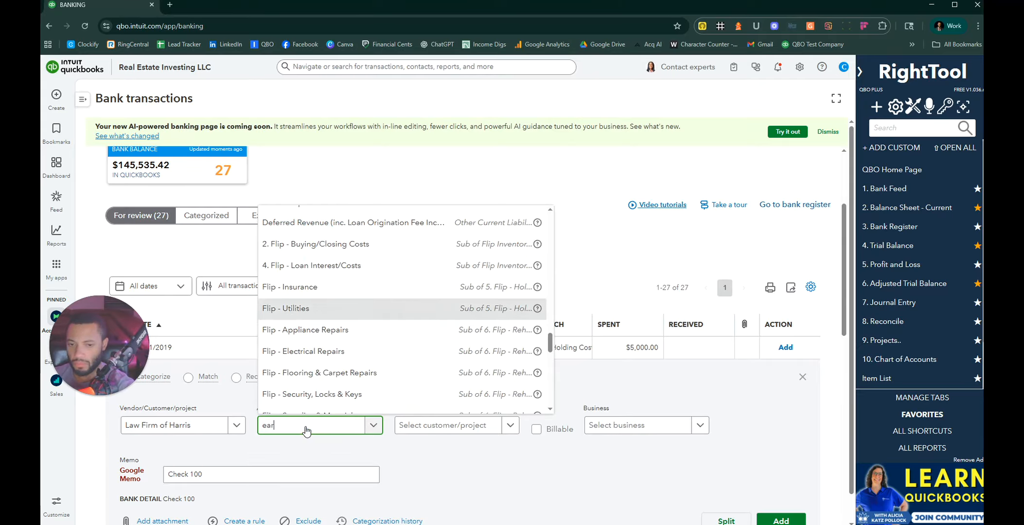
text(nest)
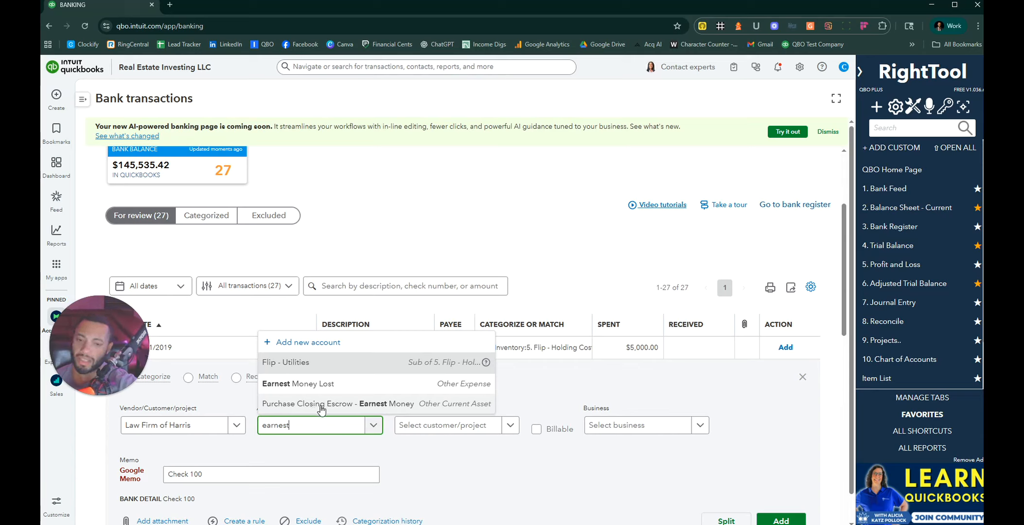
click(376, 407)
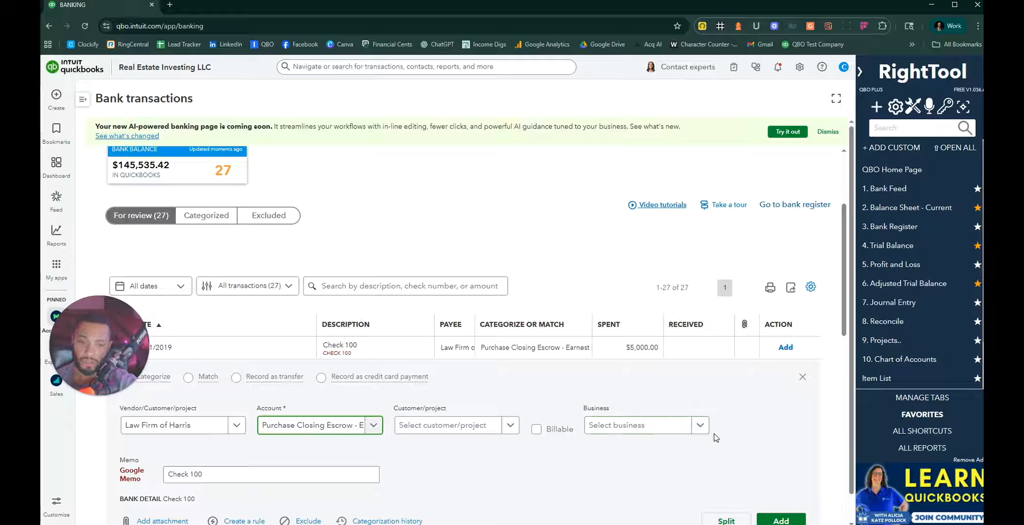
Step: Assign the check to Real Estate Investing LLC and add the transaction
click(698, 426)
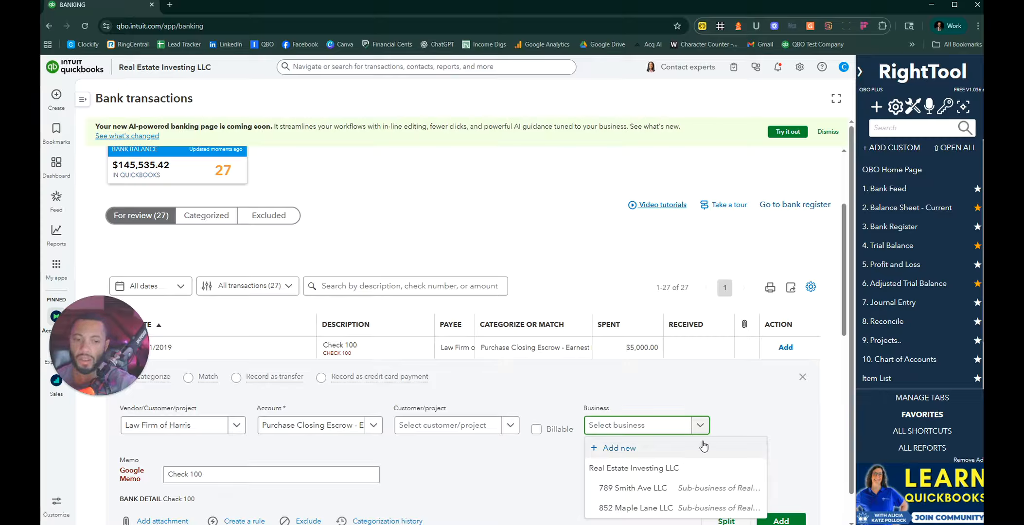
click(653, 468)
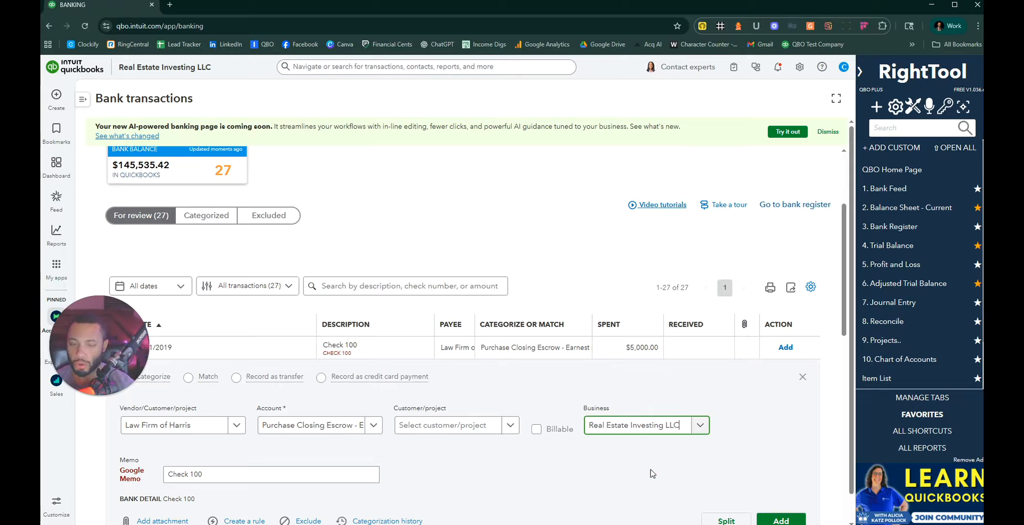
click(780, 519)
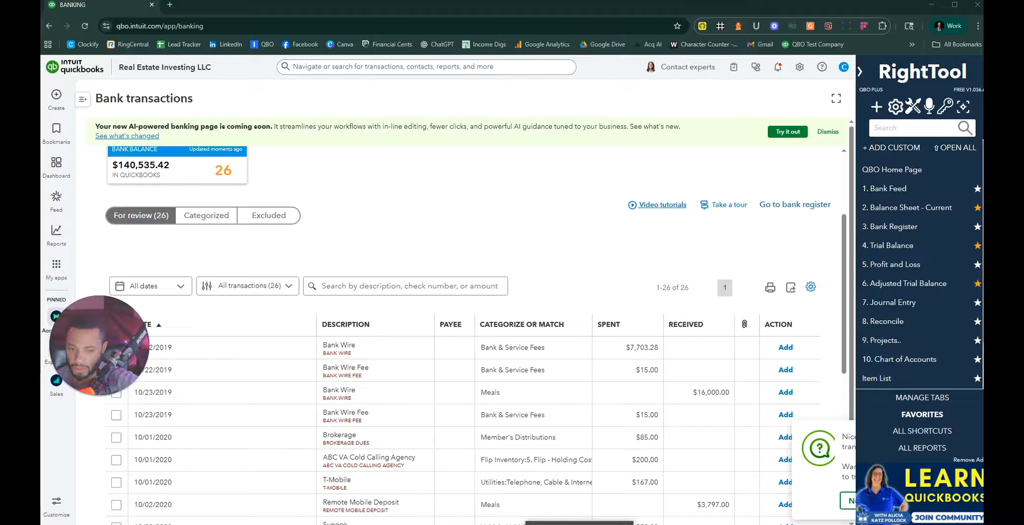
Step: Place the HUD Example.pdf window over the right half and show QuickBooks' + Create menu
drag(982, 44, 782, 12)
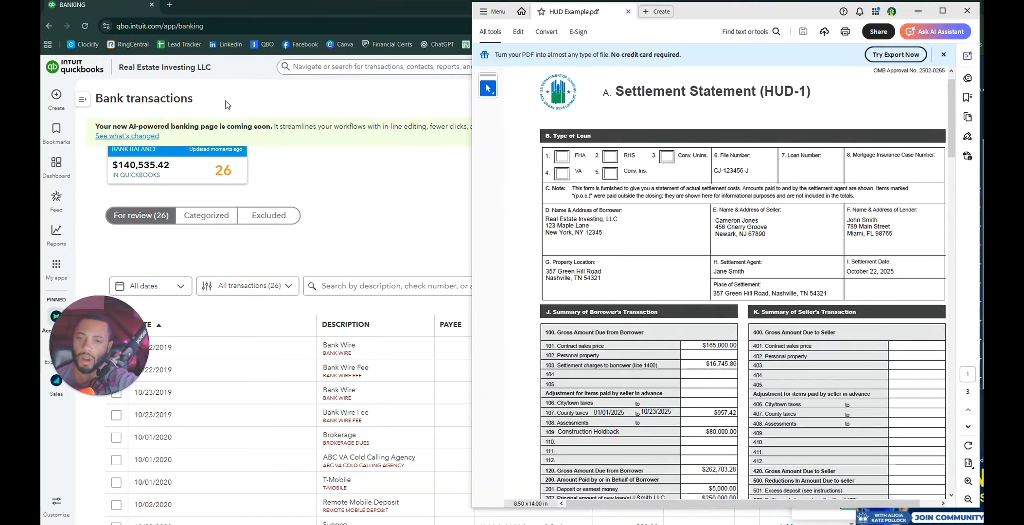
click(350, 122)
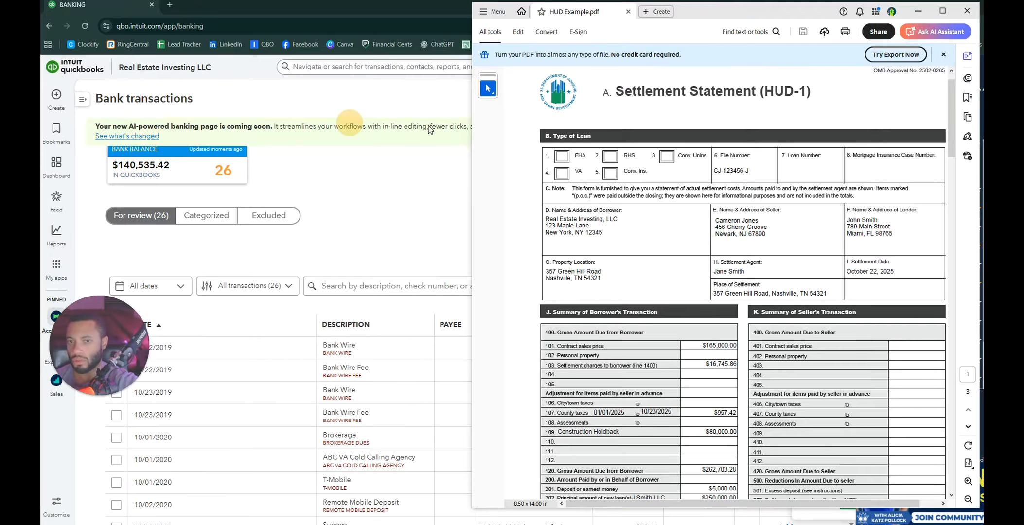
mouse_move(57, 96)
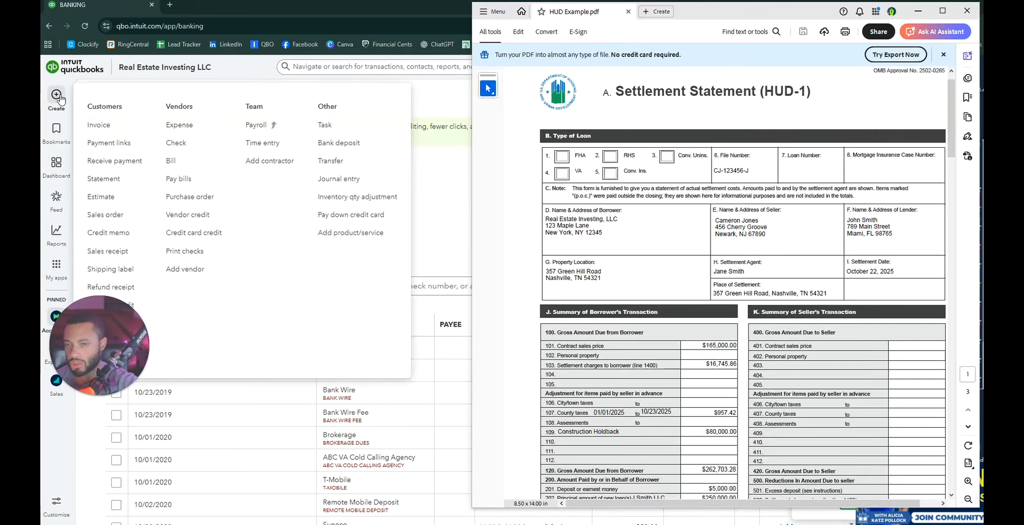
Step: Start a new journal entry and check the settlement date on the HUD-1 statement
click(339, 179)
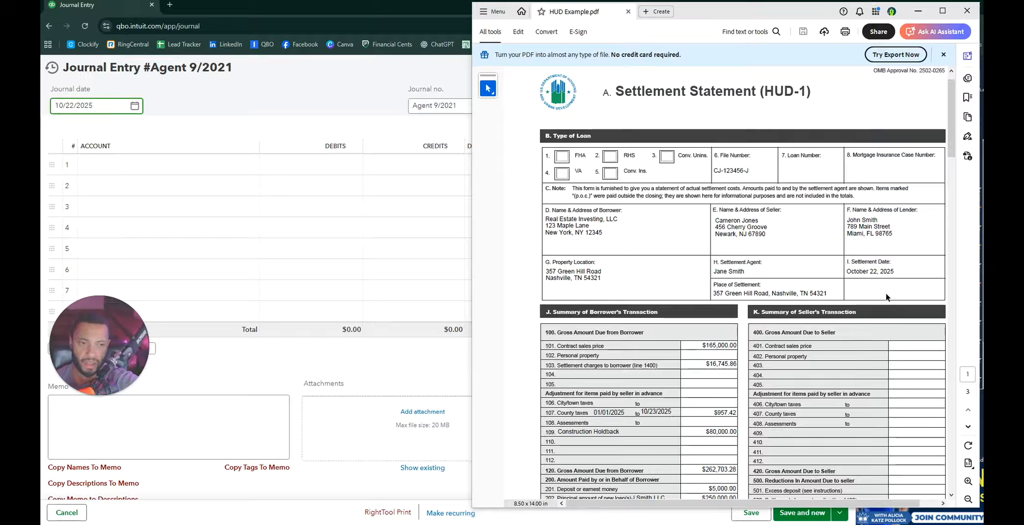
click(905, 275)
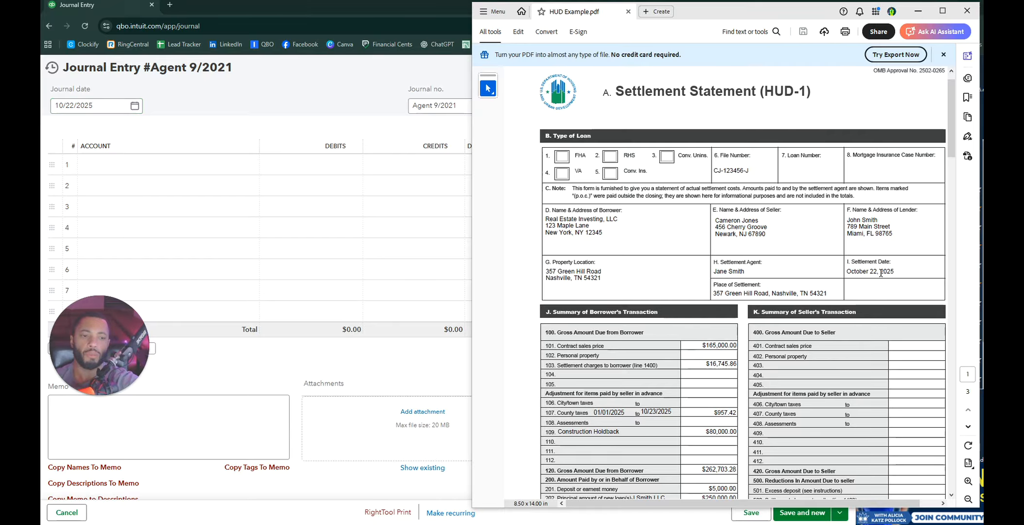
scroll(886, 270, down, 5)
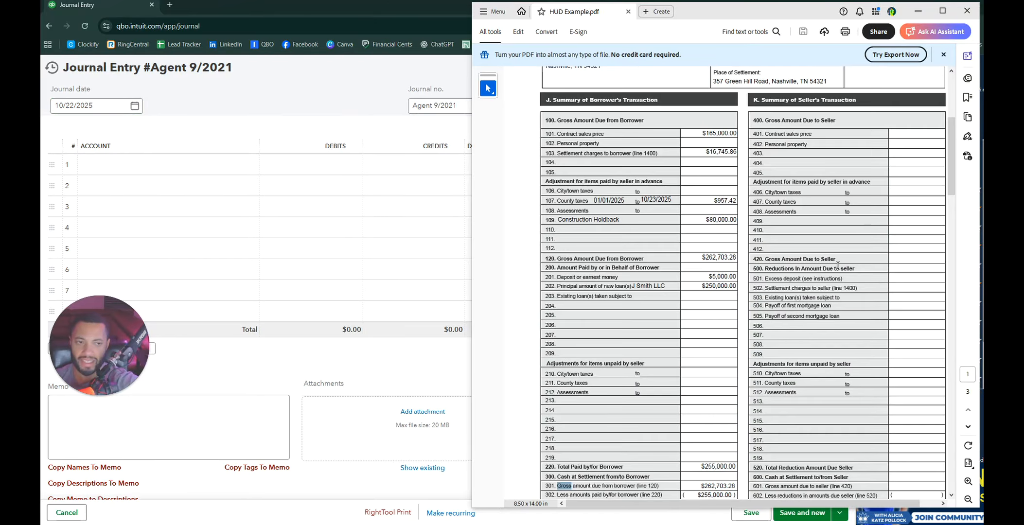
scroll(886, 271, up, 5)
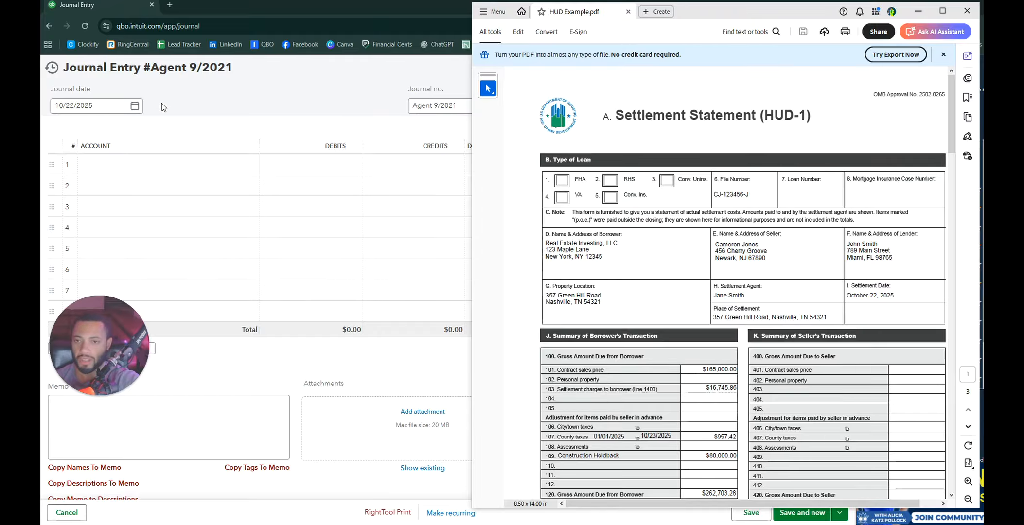
Step: Change the journal date to 10/22/2019
click(124, 105)
click(123, 105)
key(BackSpace)
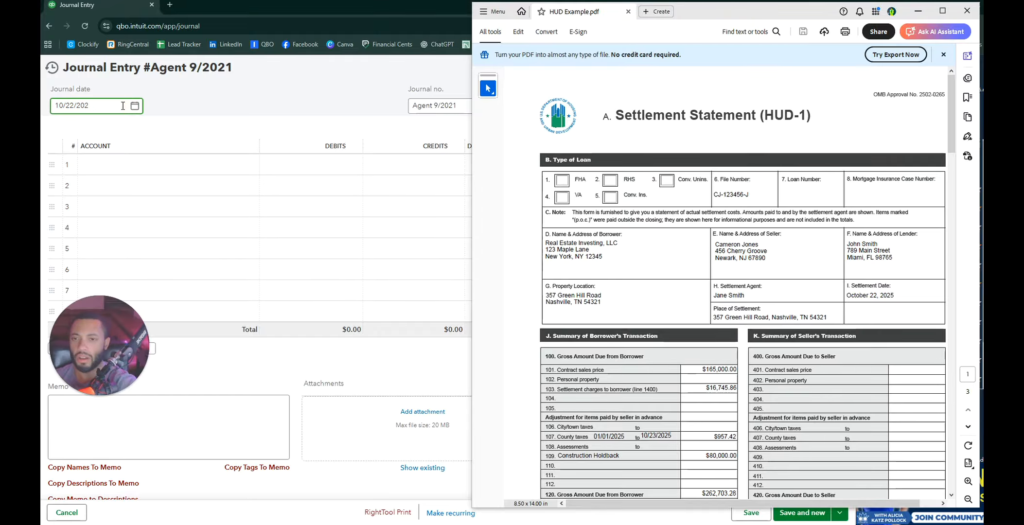
text(19)
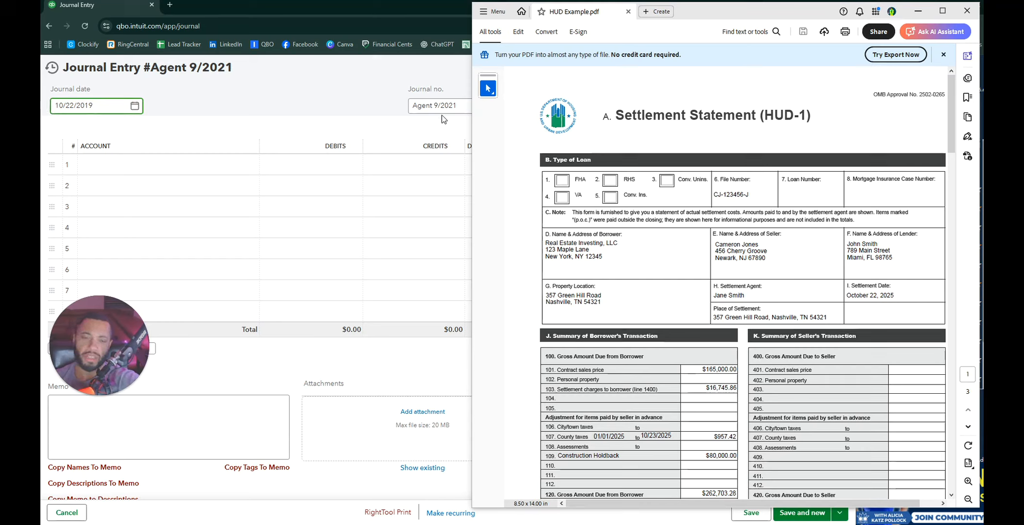
click(418, 107)
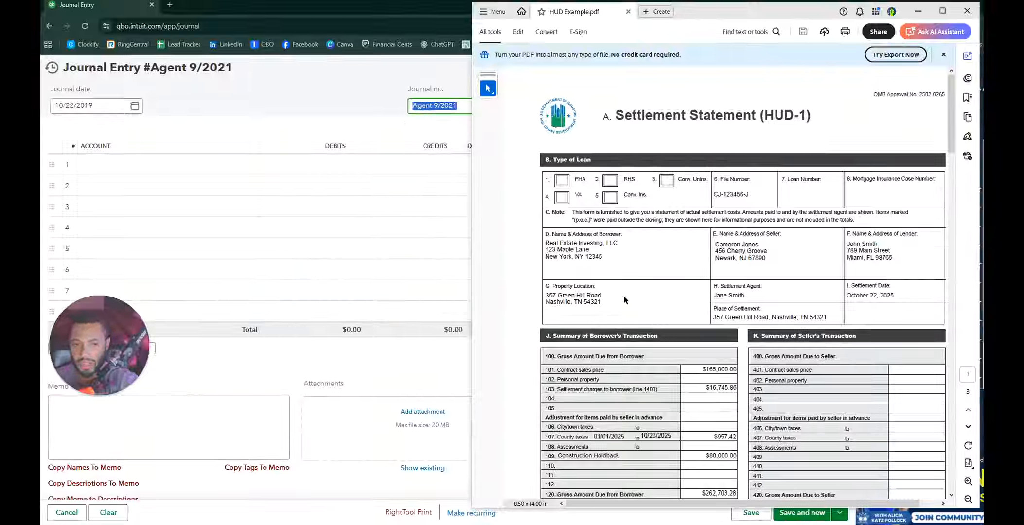
click(420, 106)
triple_click(421, 109)
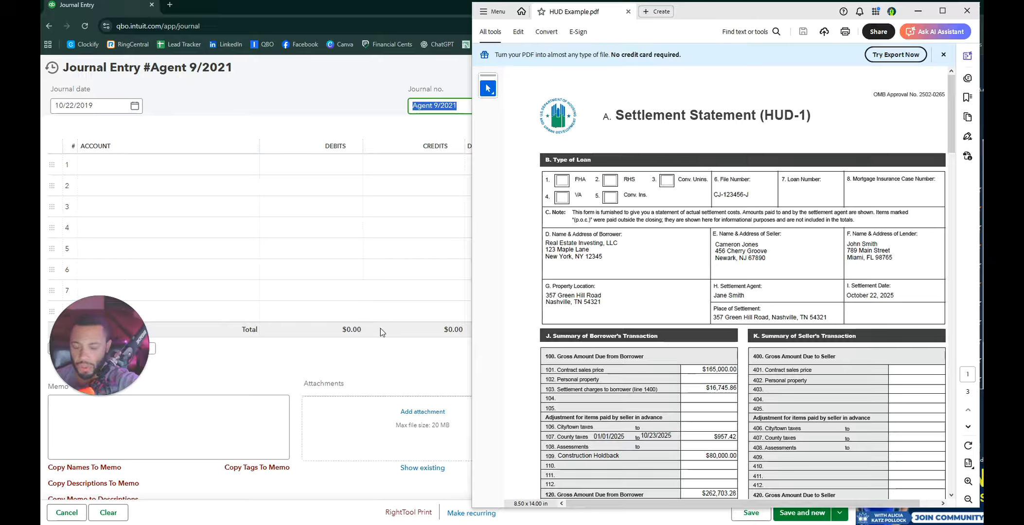
click(429, 105)
triple_click(428, 105)
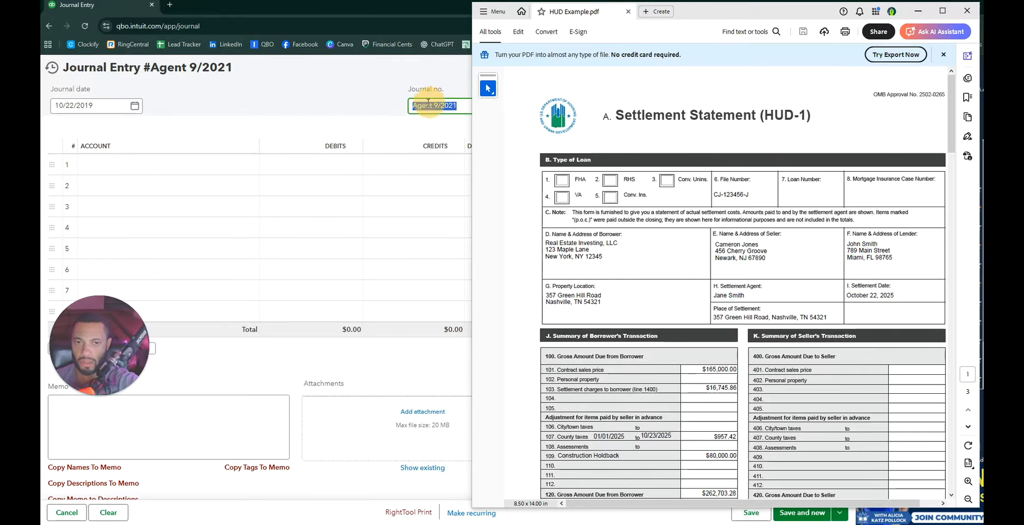
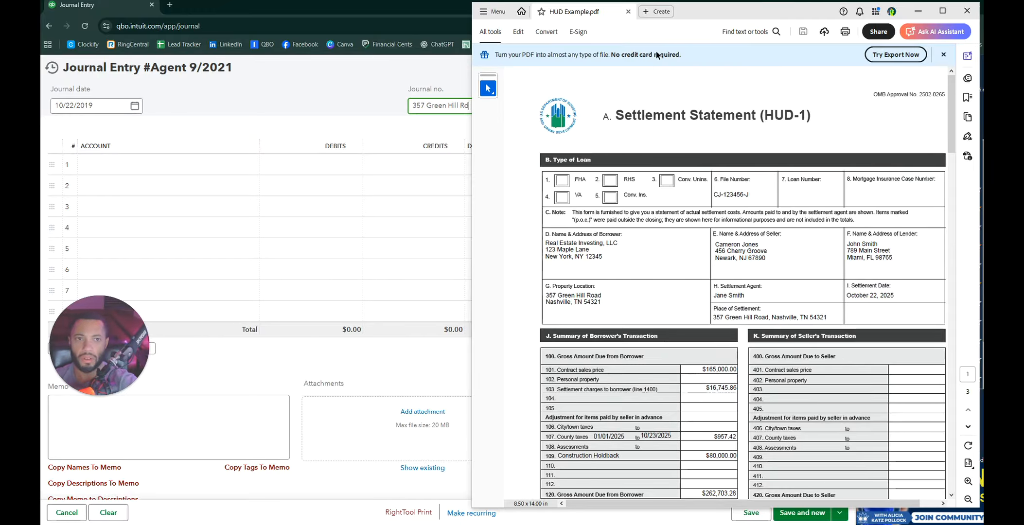
drag(693, 17, 768, 15)
click(499, 107)
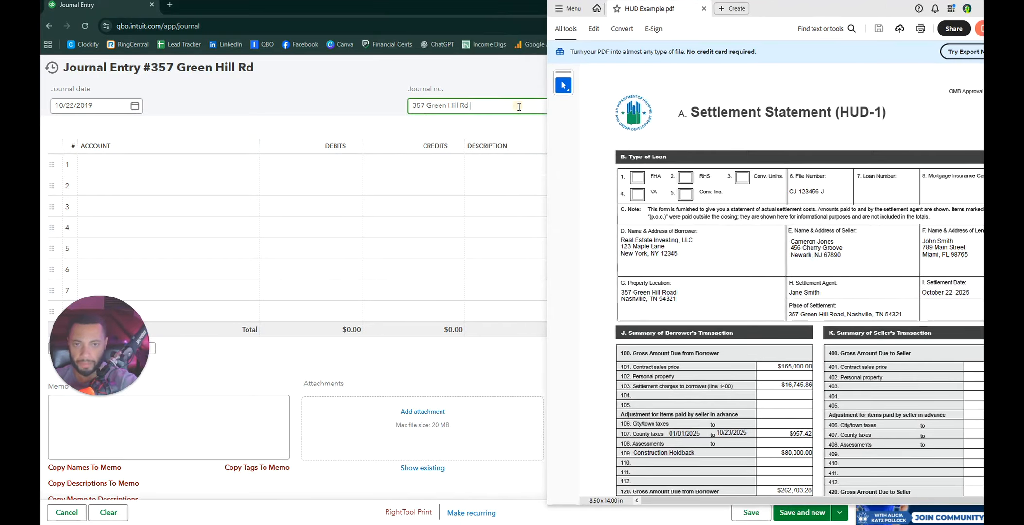
text(Buy)
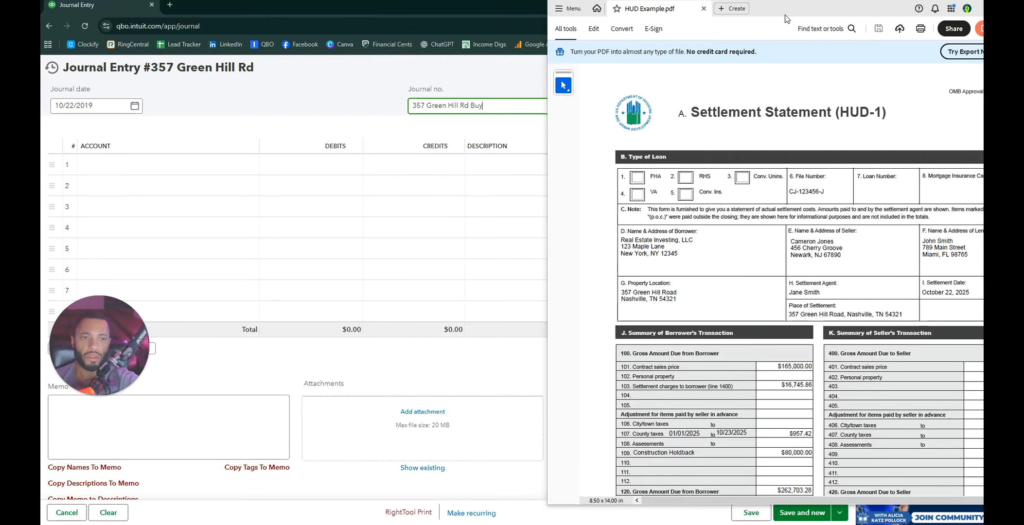
click(770, 17)
drag(789, 11, 713, 18)
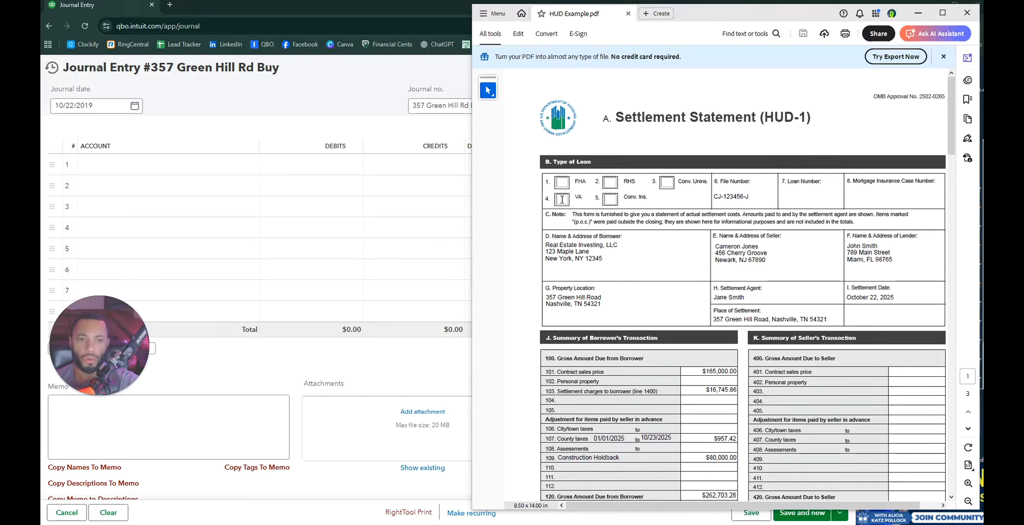
scroll(562, 199, down, 1)
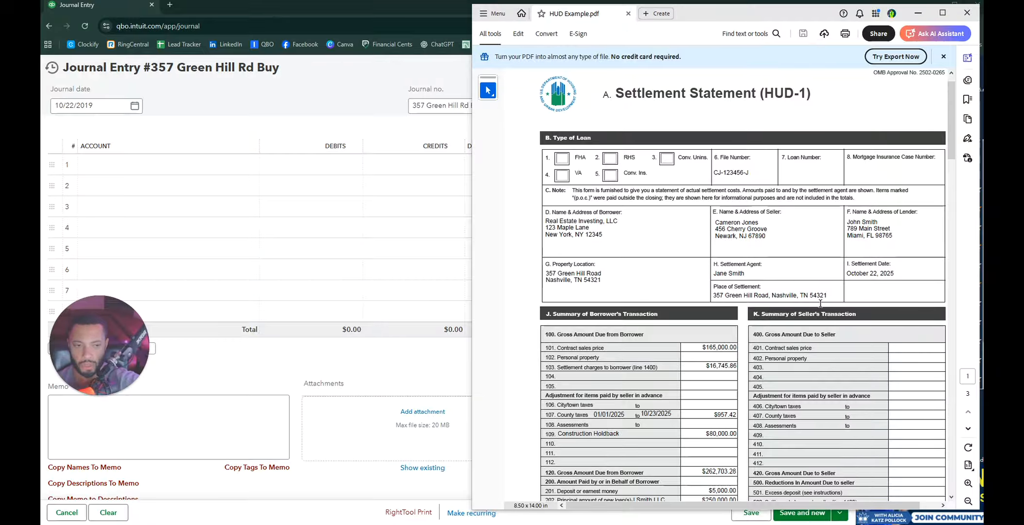
Step: Scroll HUD Example.pdf down toward section J, Summary of Borrower's Transaction
scroll(820, 303, down, 4)
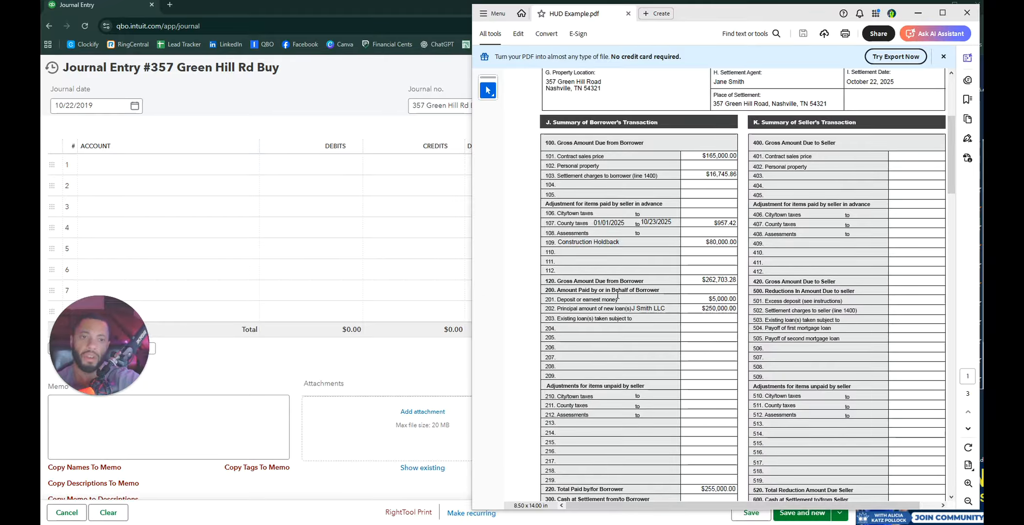
Step: Scroll to section J and highlight the $165,000.00 contract sales price line
scroll(612, 116, down, 1)
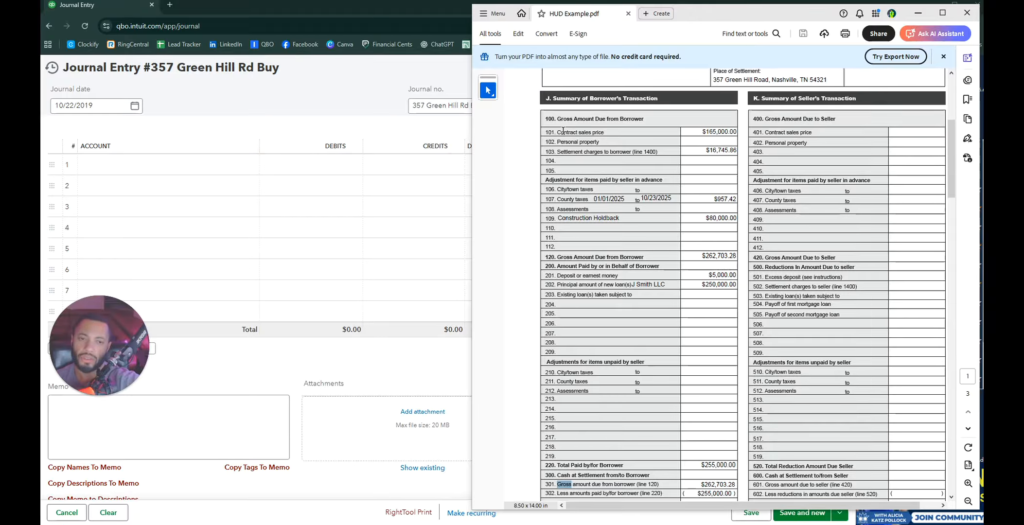
drag(557, 132, 726, 129)
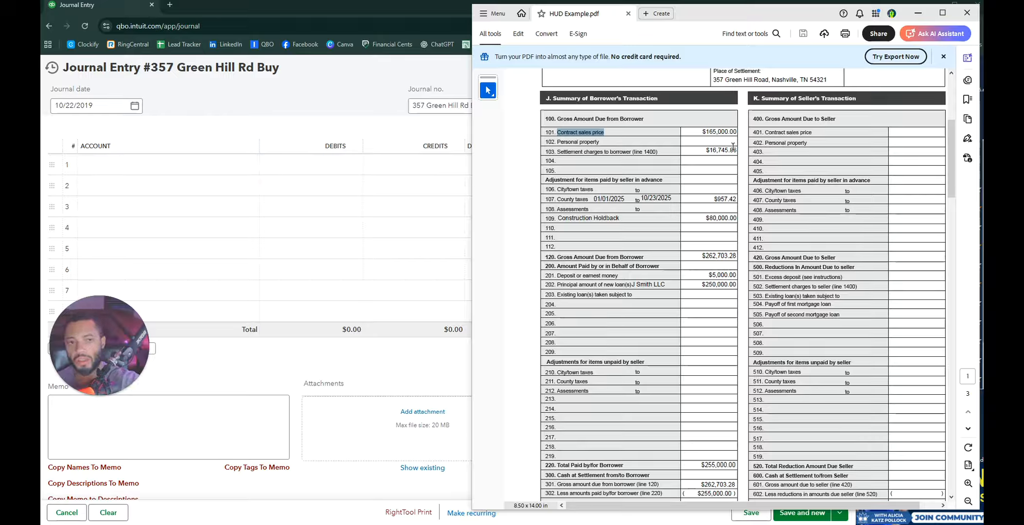
click(556, 136)
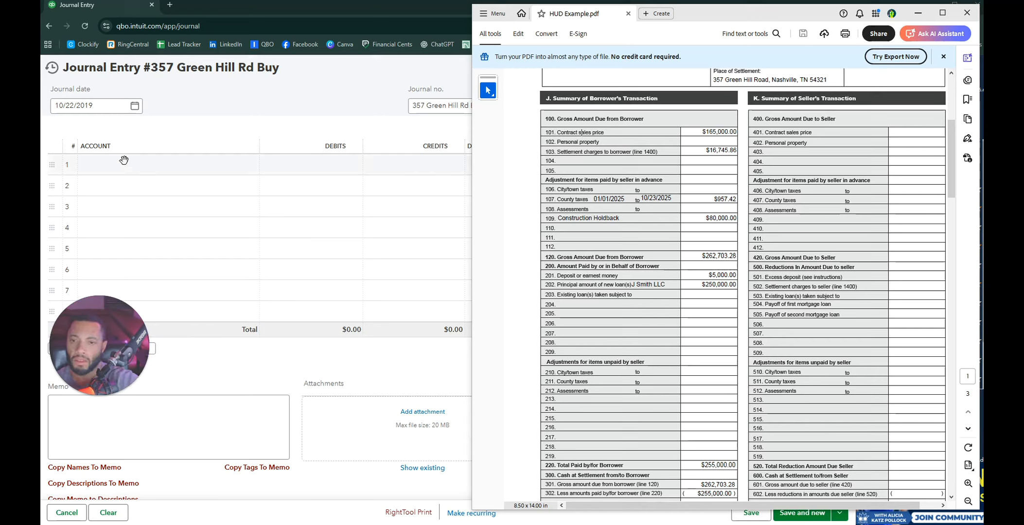
Step: Assign journal line 1 to the Flip Inventory > 1. Flip - Purchase Price account
click(130, 174)
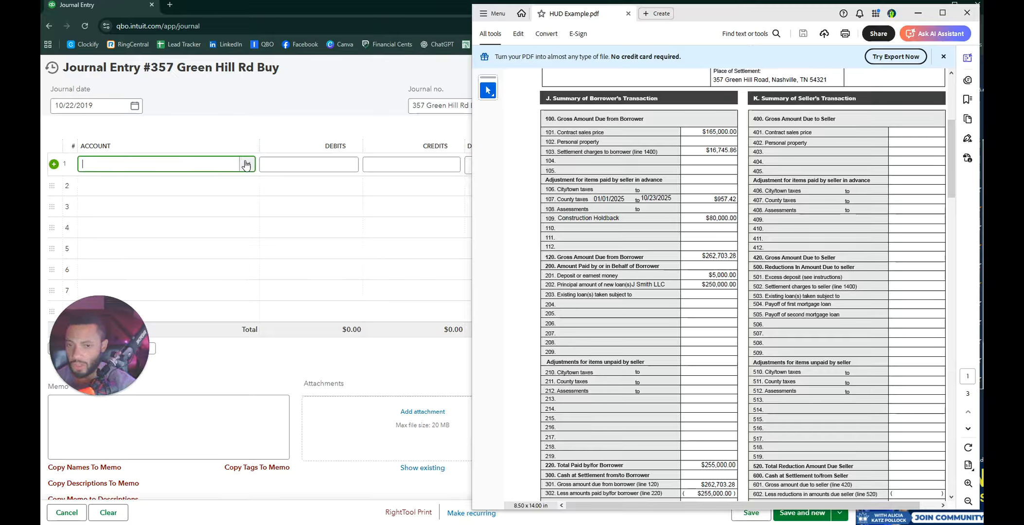
click(247, 164)
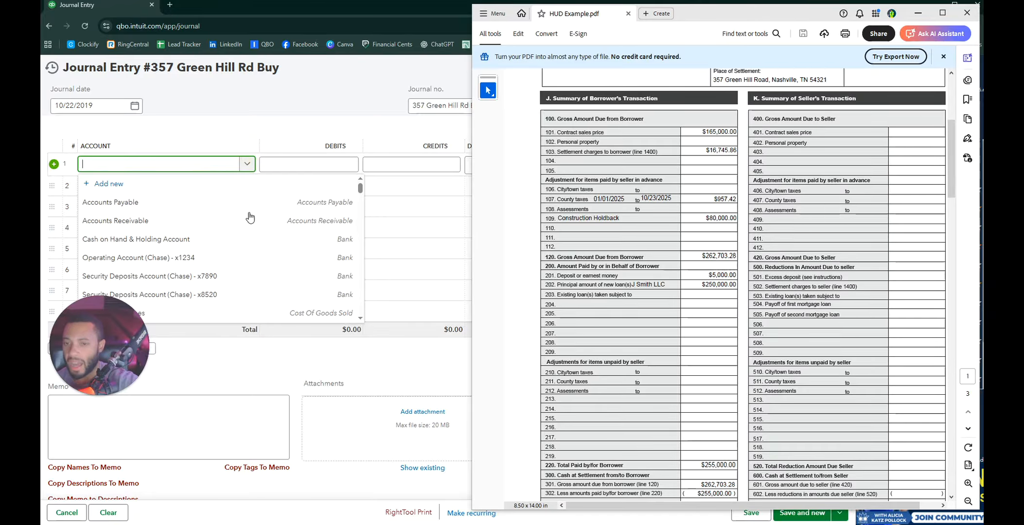
scroll(263, 239, down, 5)
scroll(274, 238, up, 2)
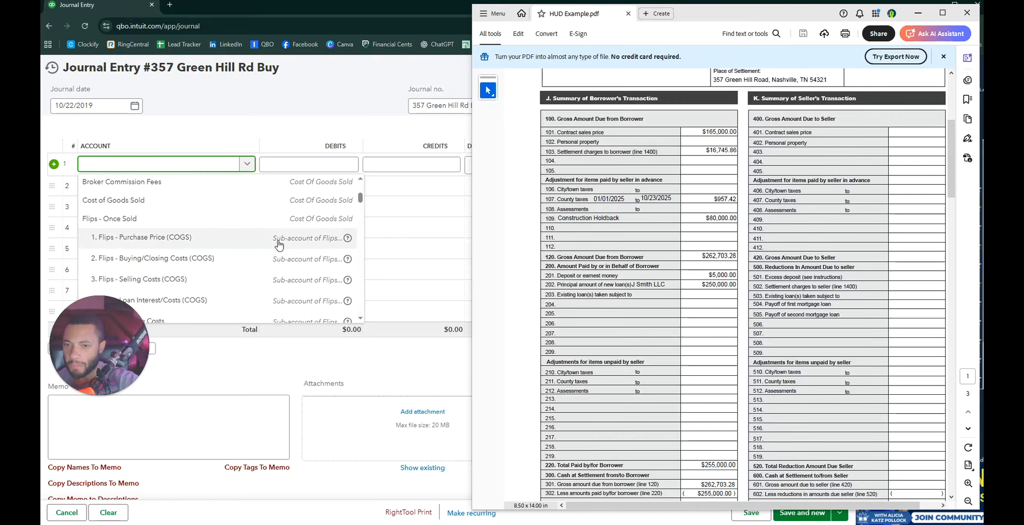
scroll(285, 248, down, 5)
scroll(285, 248, down, 10)
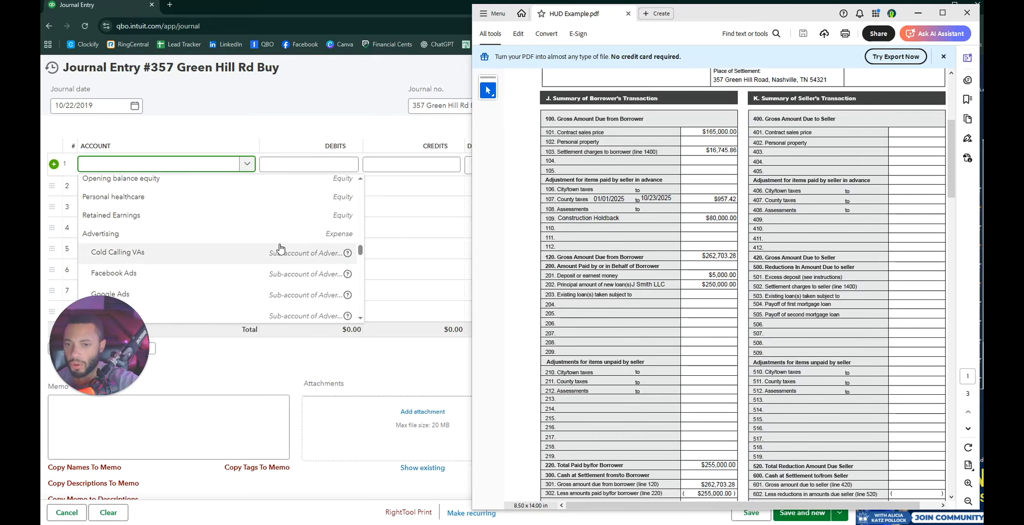
scroll(273, 249, down, 6)
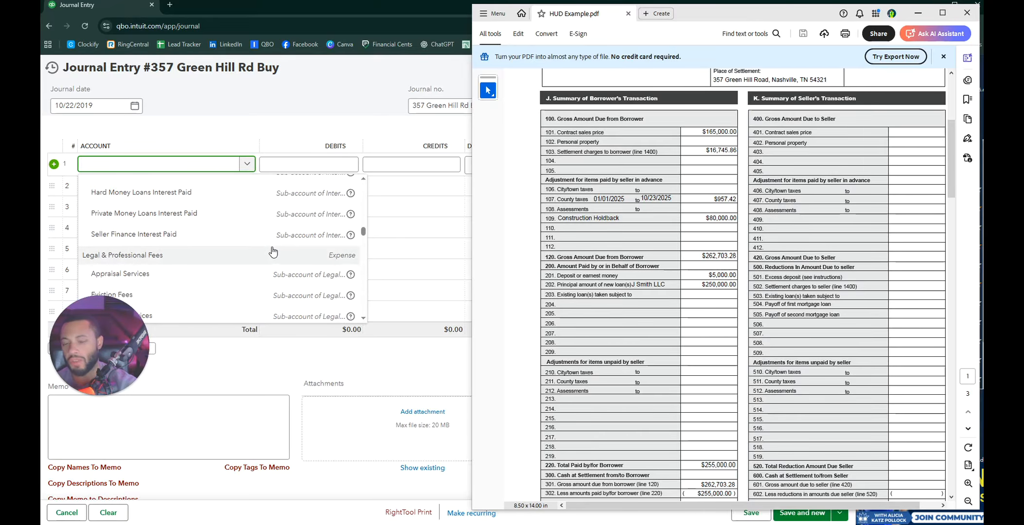
scroll(284, 231, down, 6)
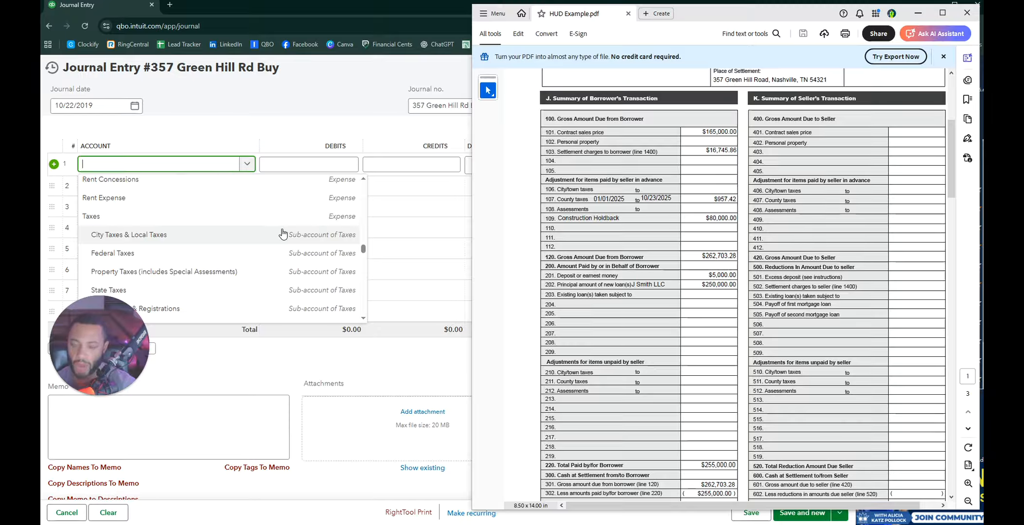
scroll(311, 253, down, 10)
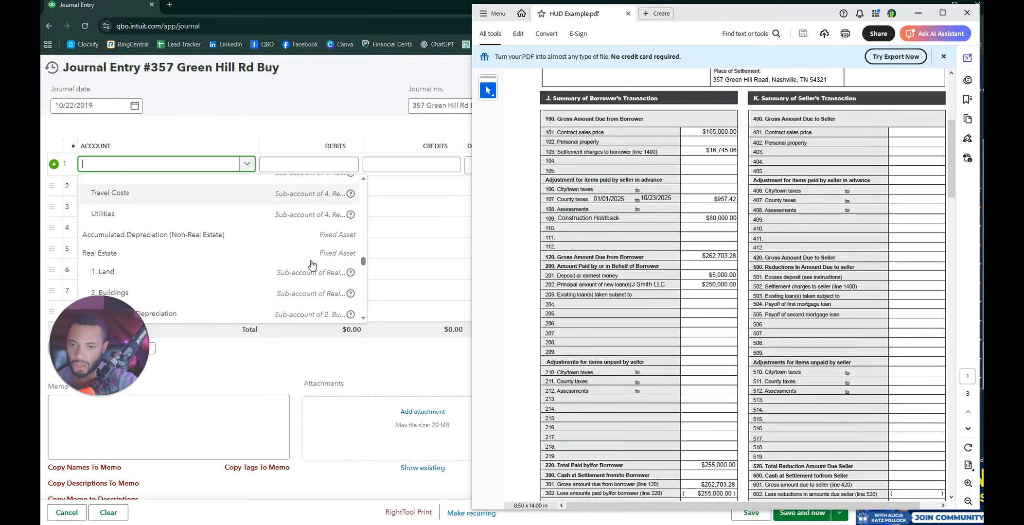
scroll(311, 266, down, 10)
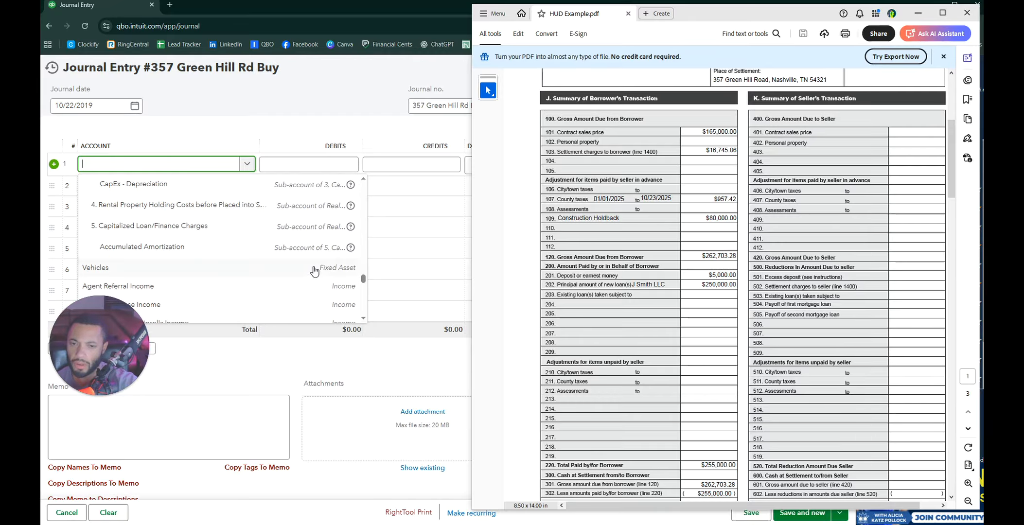
scroll(315, 270, down, 10)
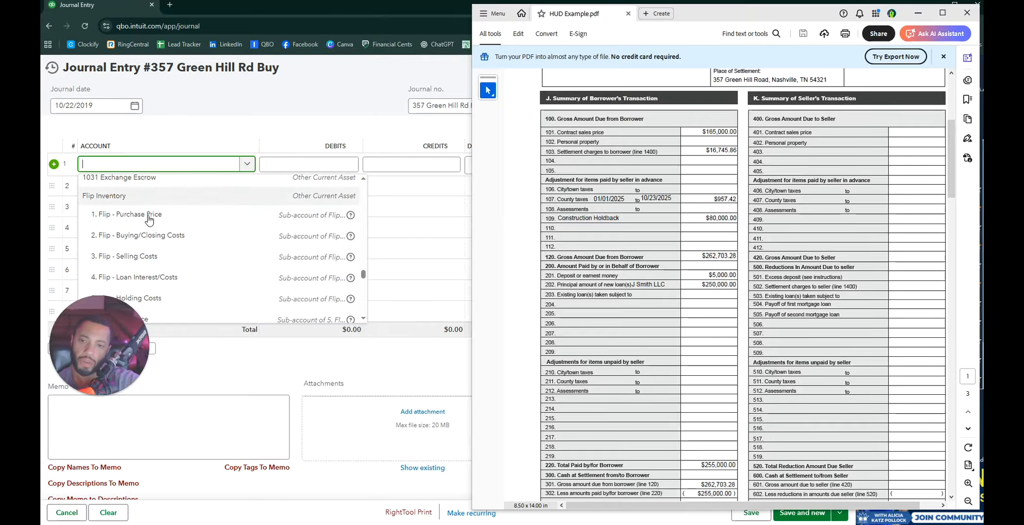
click(320, 216)
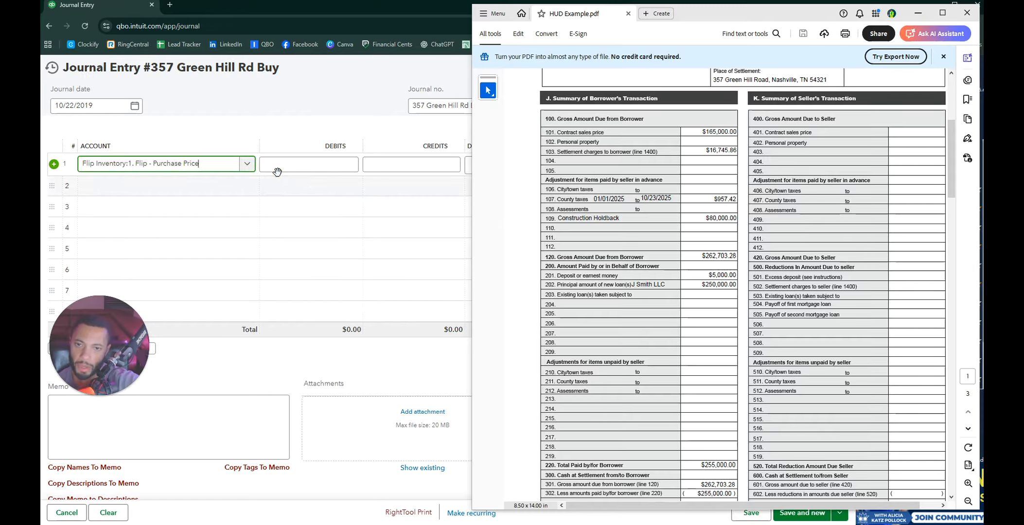
Step: Enter a 165000 debit on line 1 with the description Purchase Price
click(325, 166)
text(1650000.00)
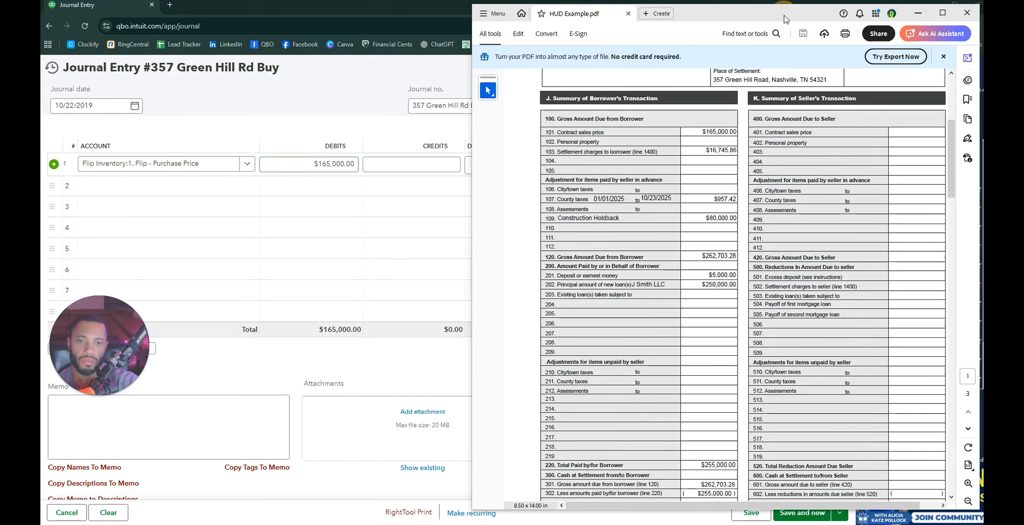
drag(783, 15, 1023, 11)
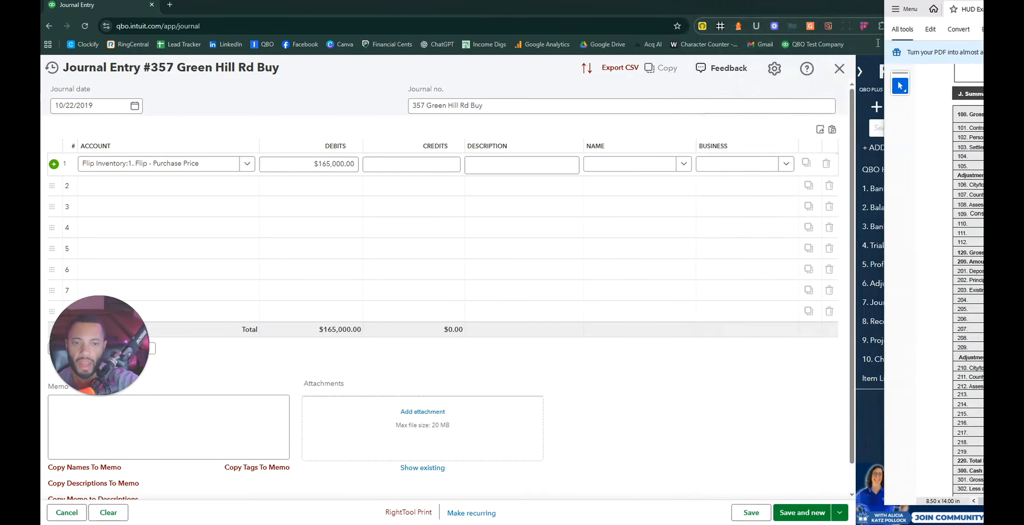
click(495, 166)
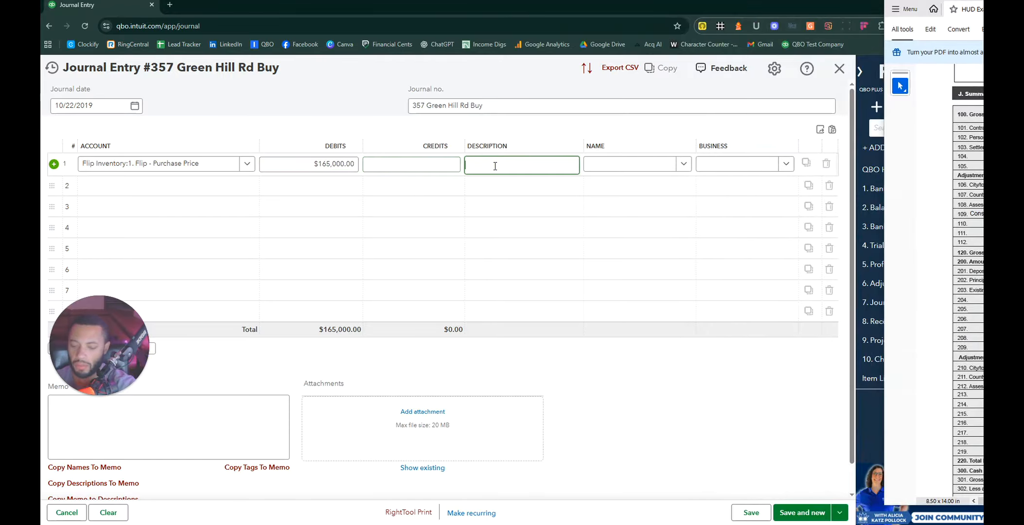
text(Purchase Price)
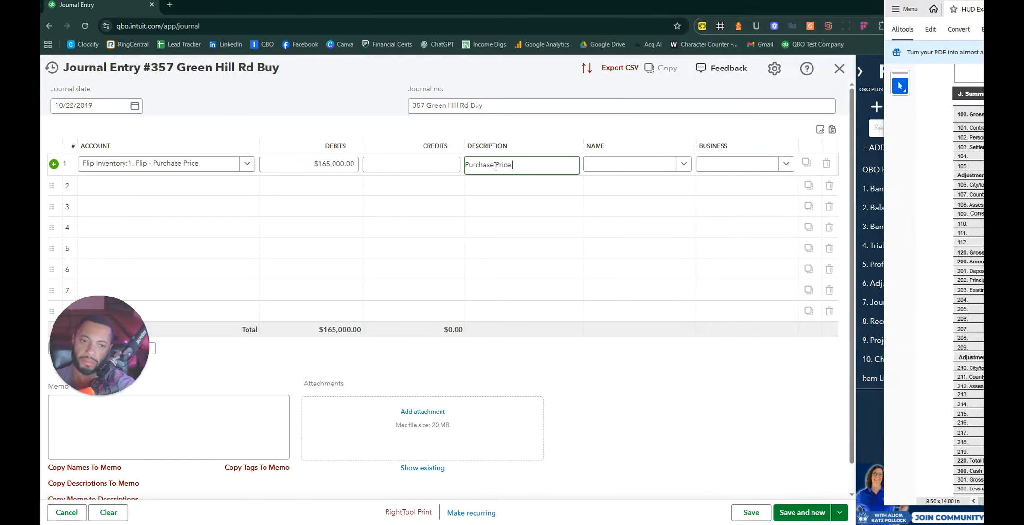
click(679, 166)
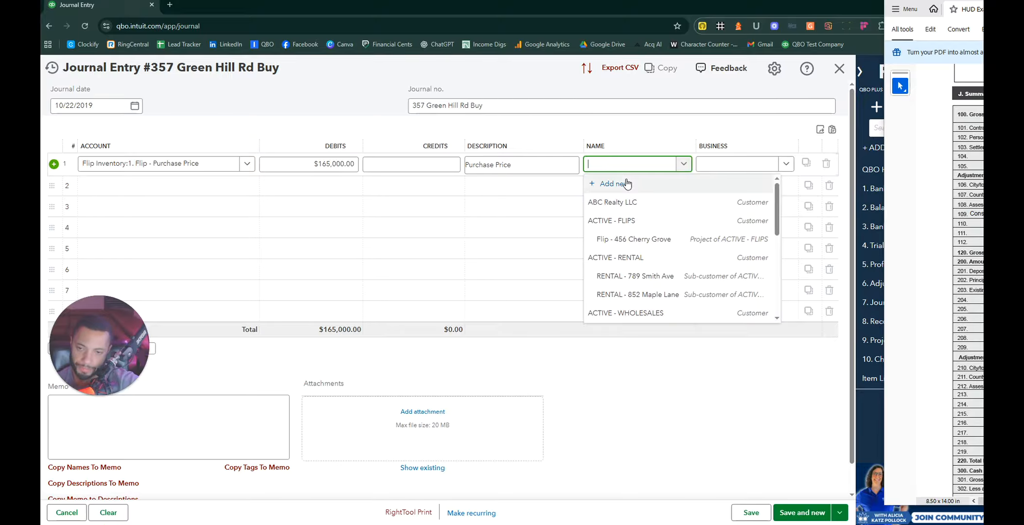
click(697, 415)
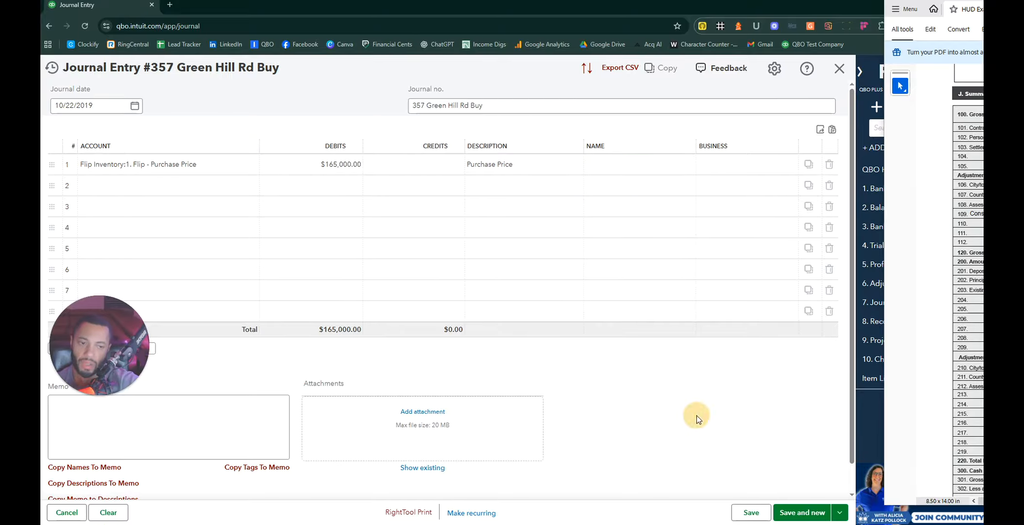
Step: Discard the unsaved journal entry and open a New project form from 9. Projects
click(839, 68)
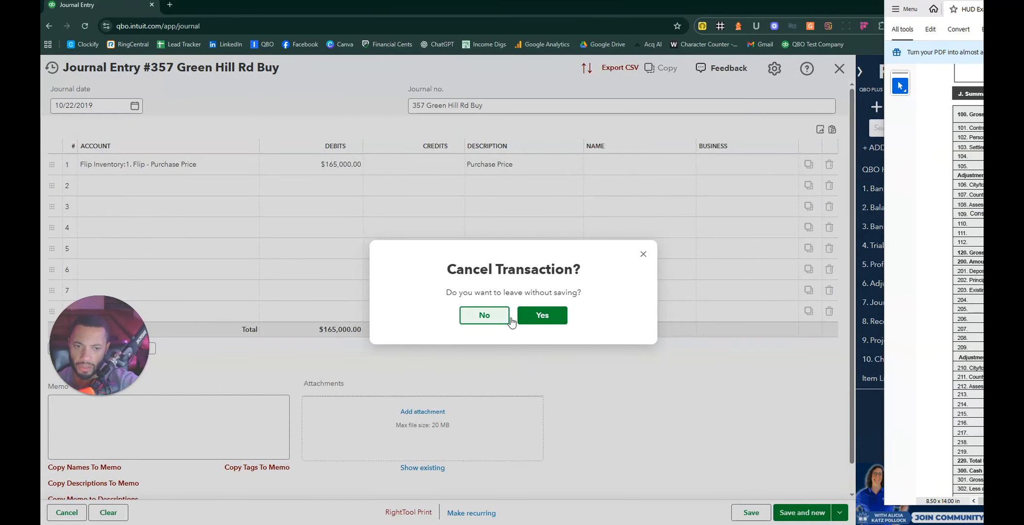
click(541, 315)
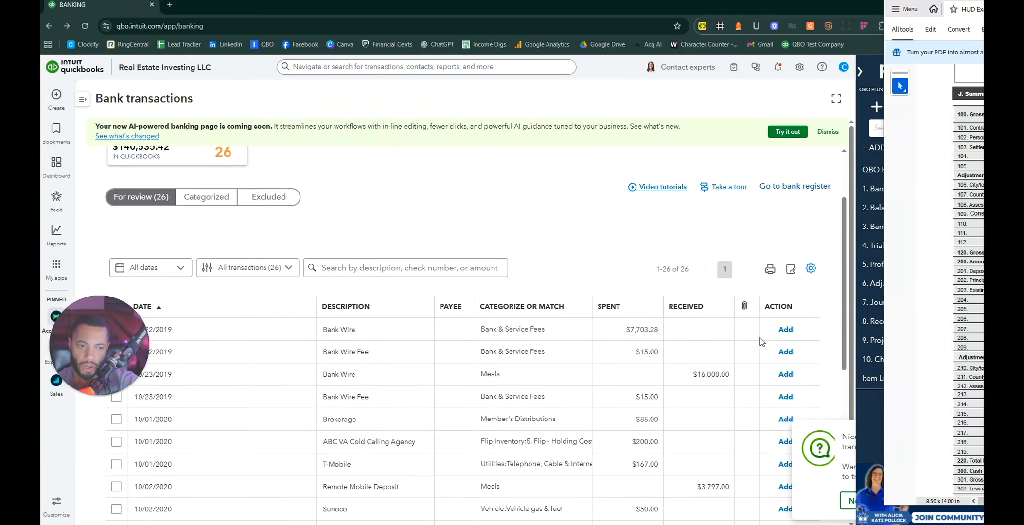
scroll(760, 341, down, 2)
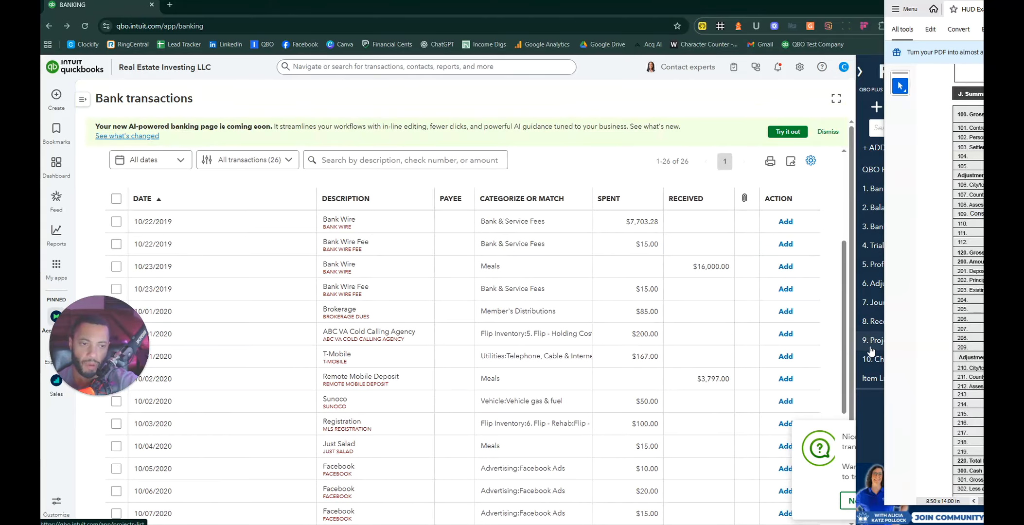
click(870, 350)
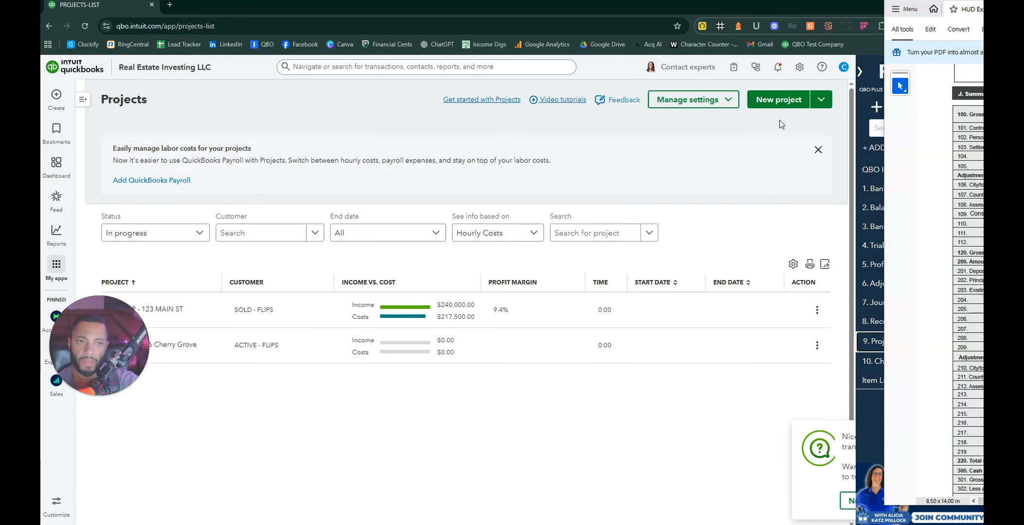
click(788, 100)
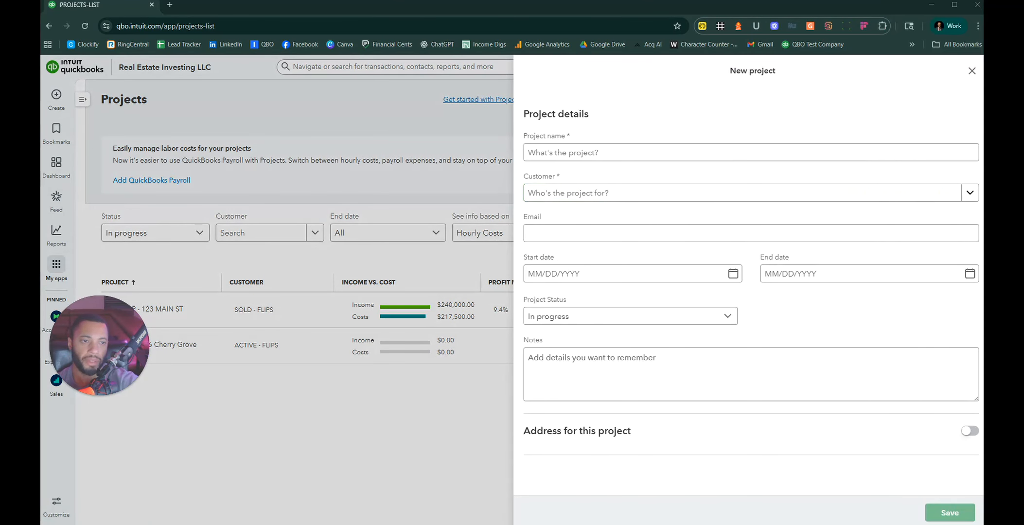
click(630, 150)
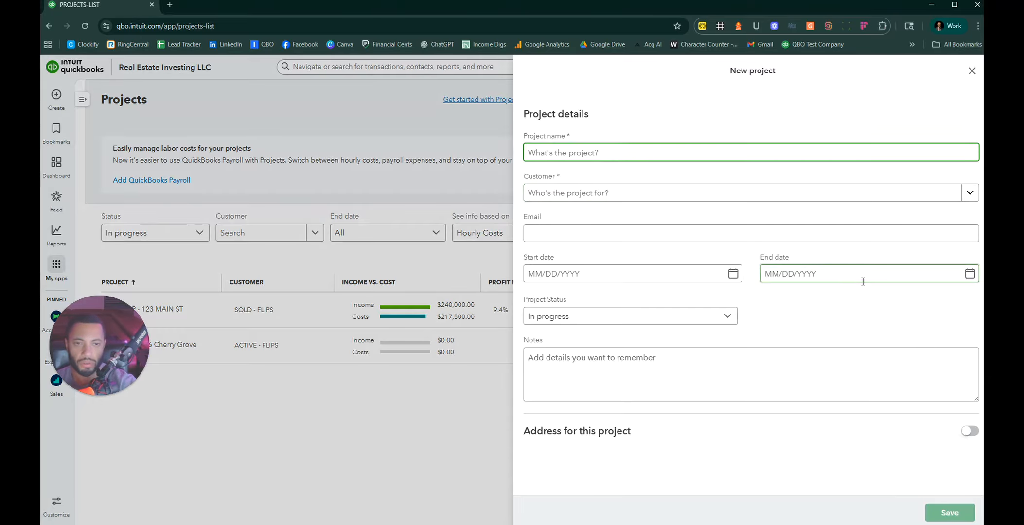
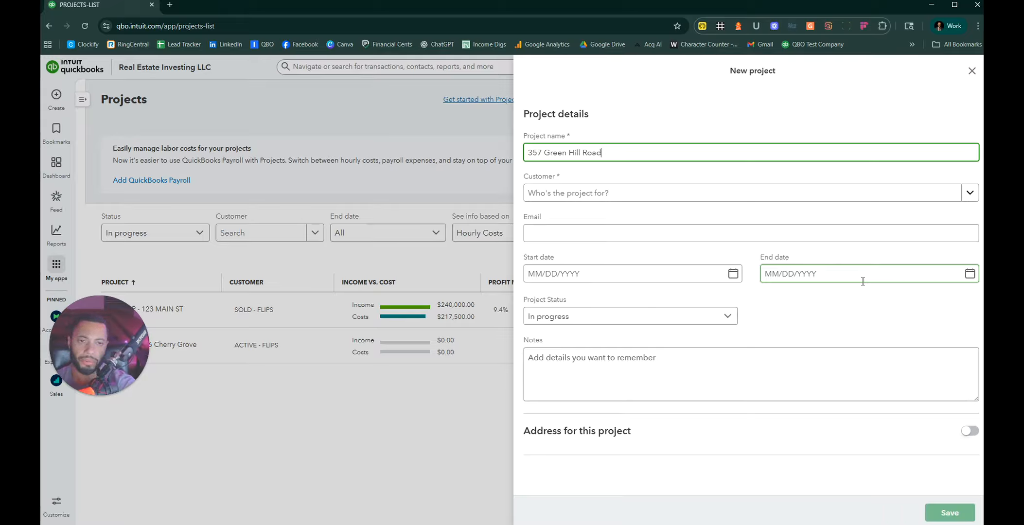
click(610, 194)
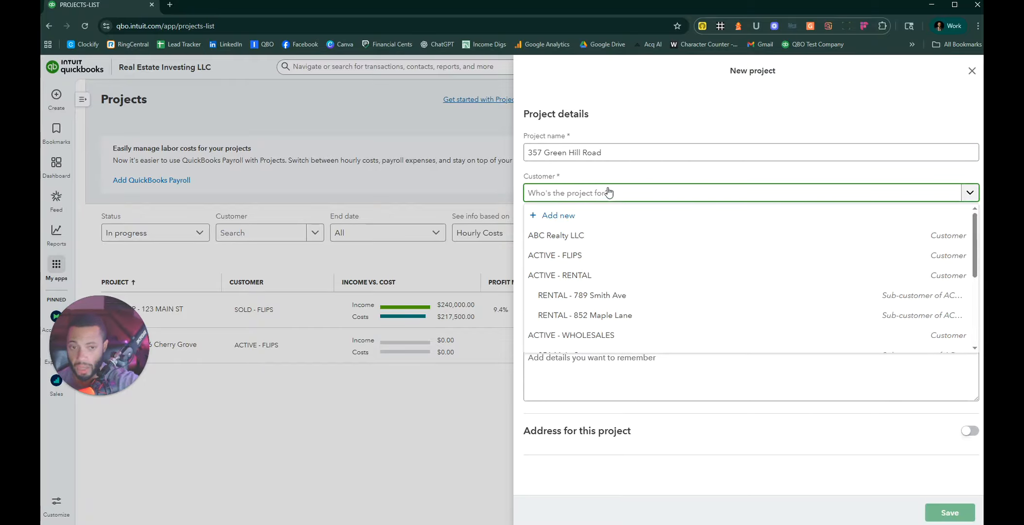
click(567, 256)
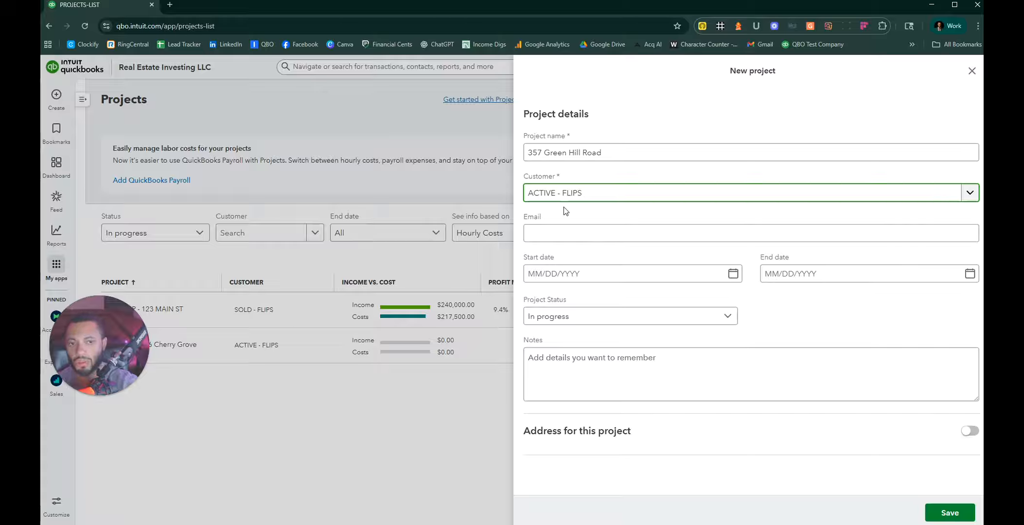
click(968, 194)
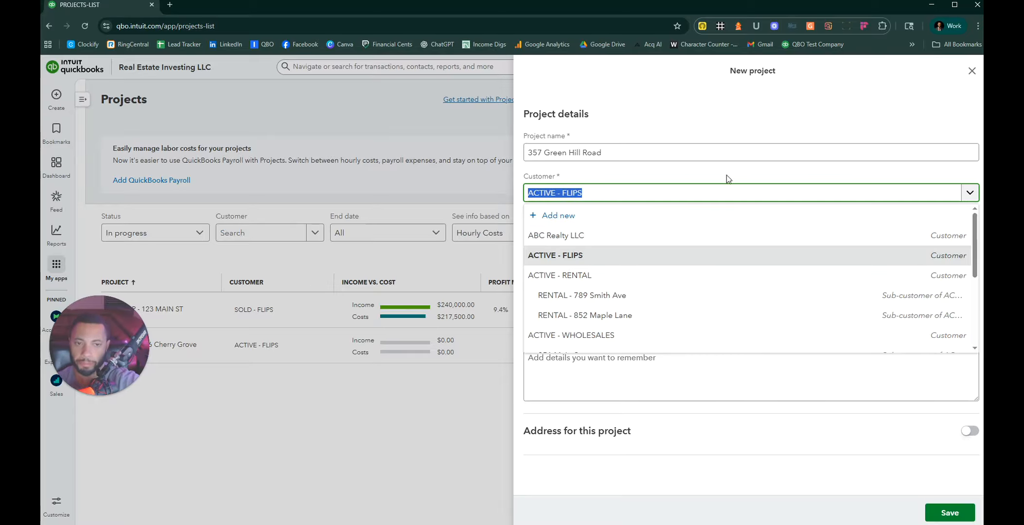
click(970, 192)
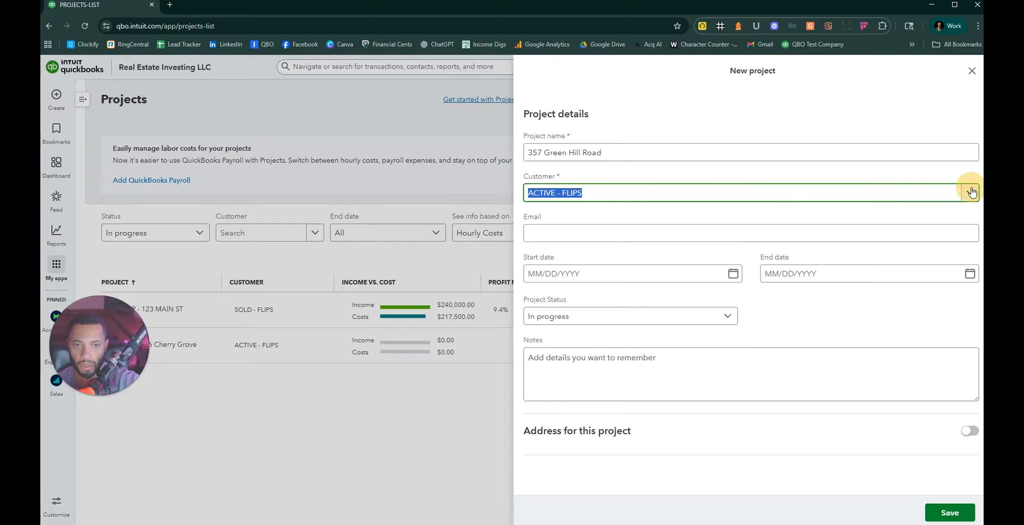
click(565, 228)
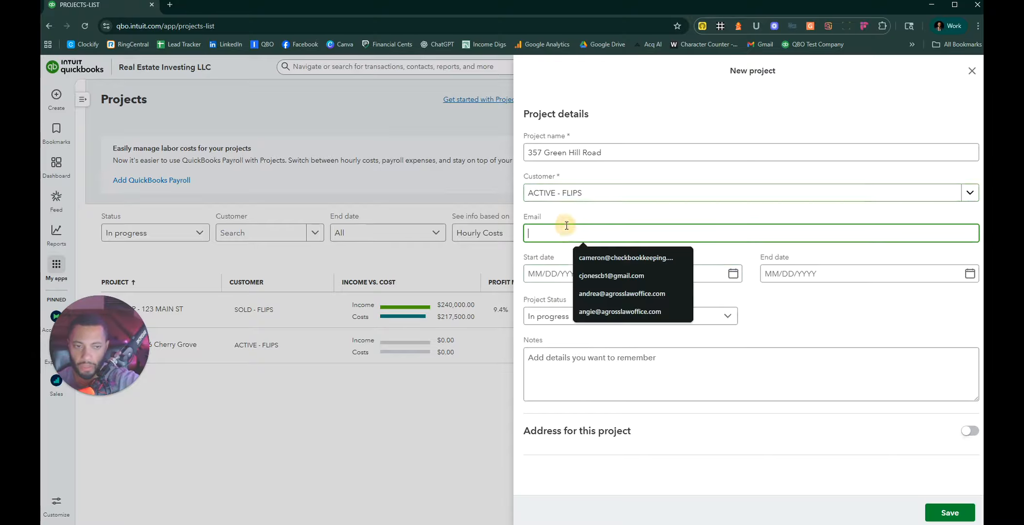
drag(529, 260, 534, 261)
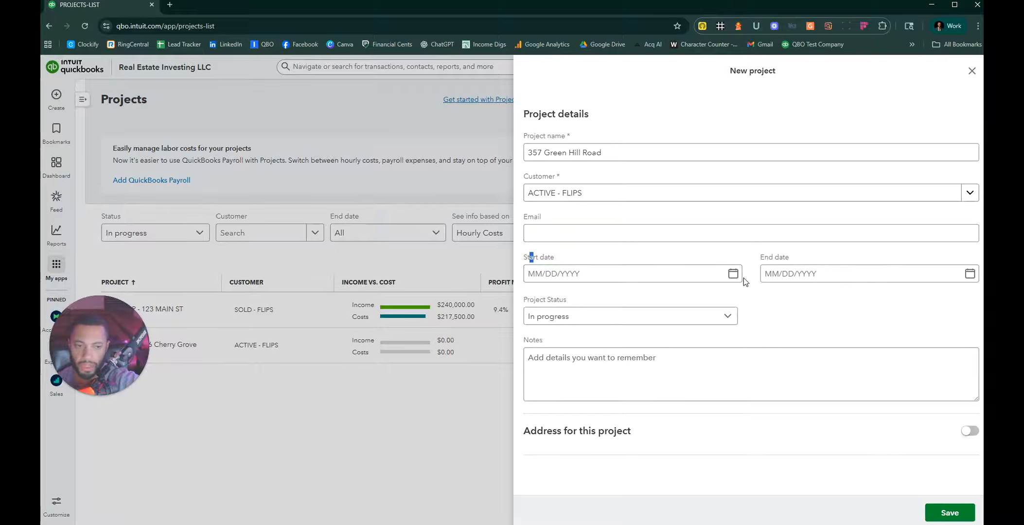
click(658, 273)
click(644, 274)
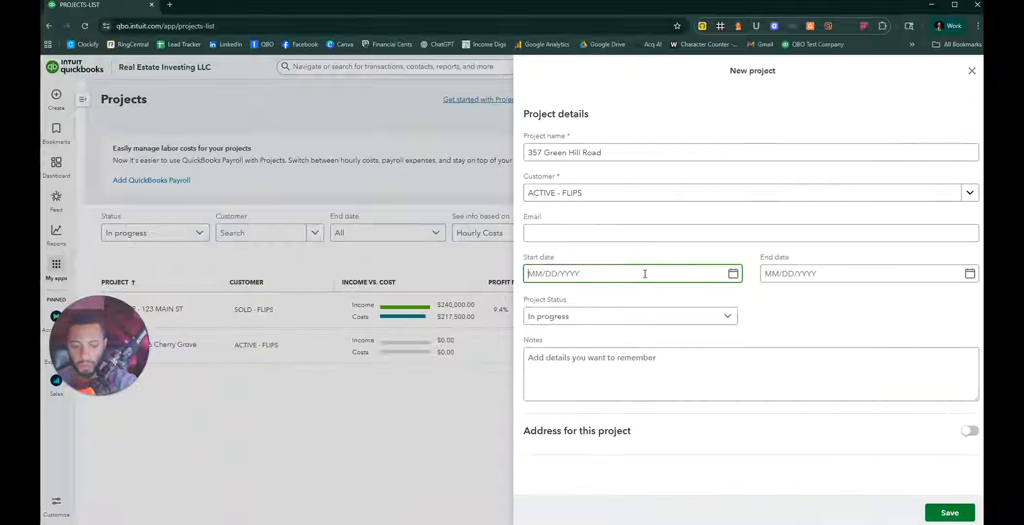
text(10/22/)
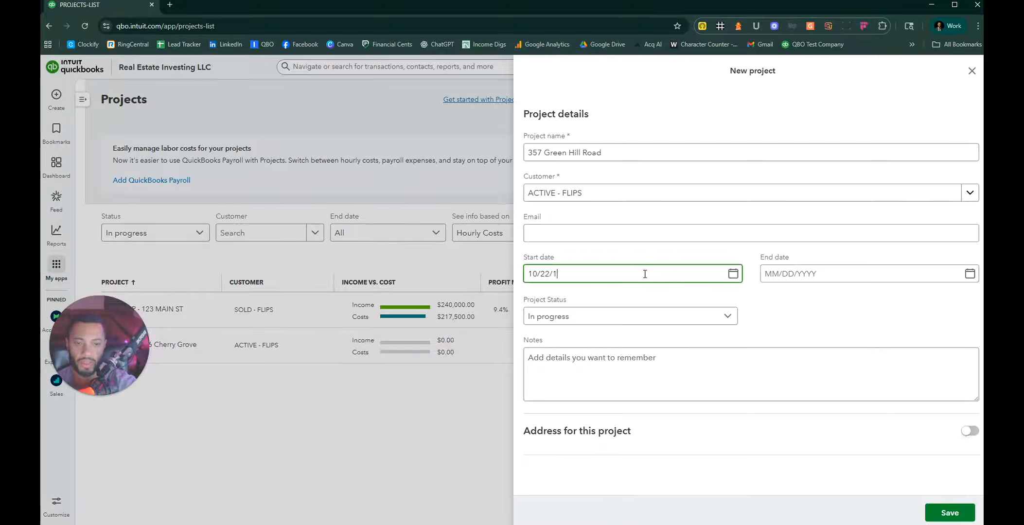
text(20198)
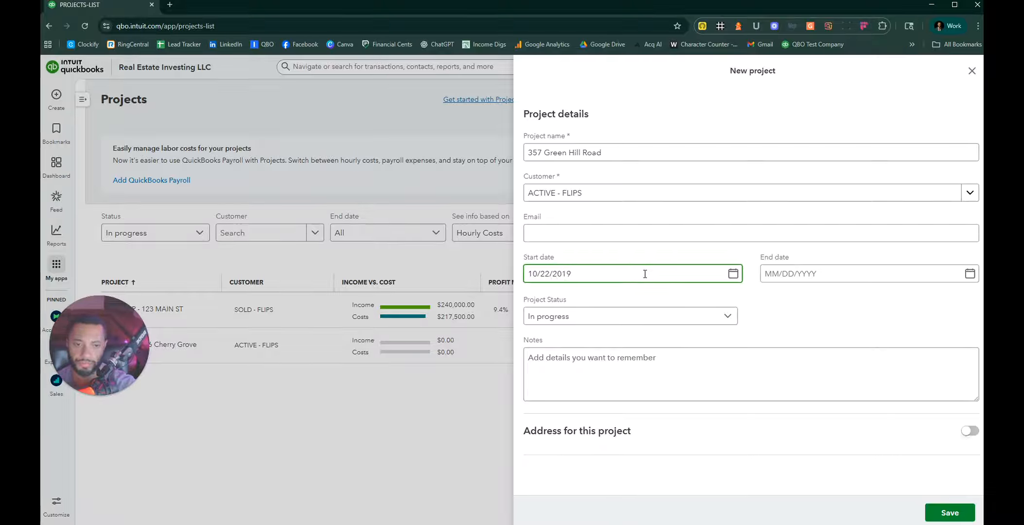
click(765, 281)
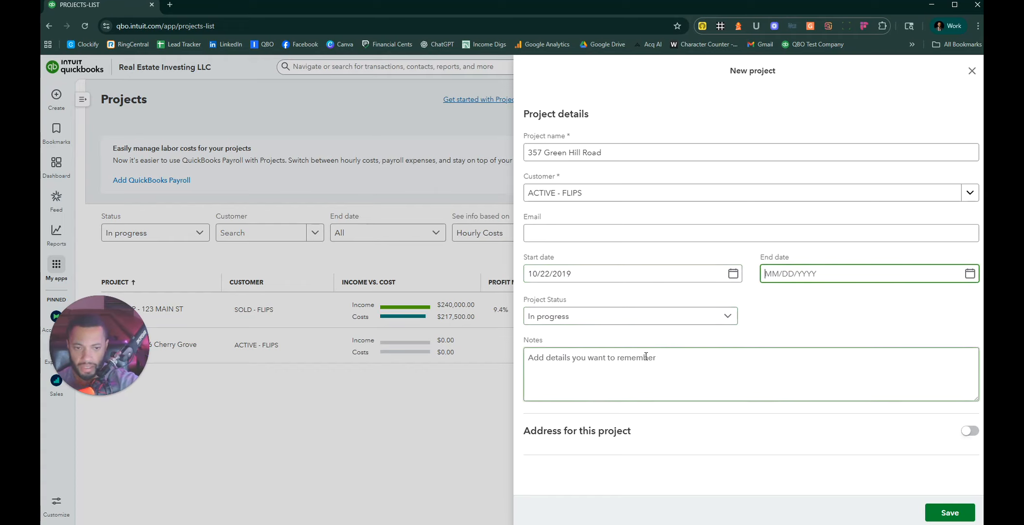
click(946, 515)
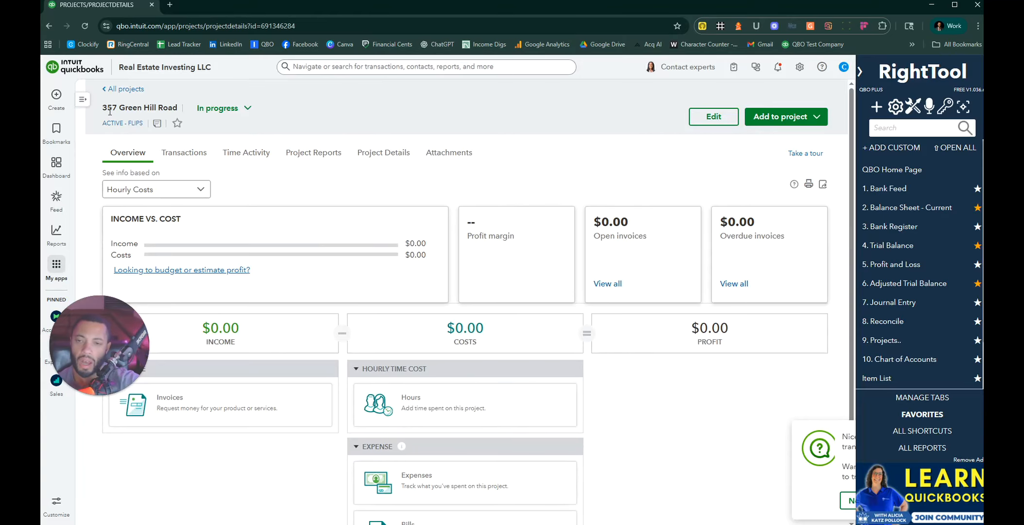
triple_click(131, 108)
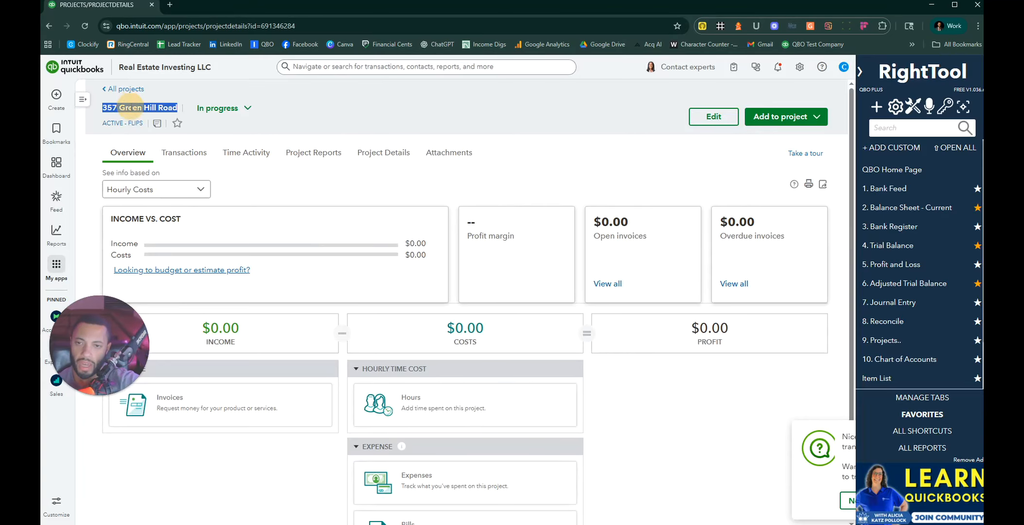
click(194, 125)
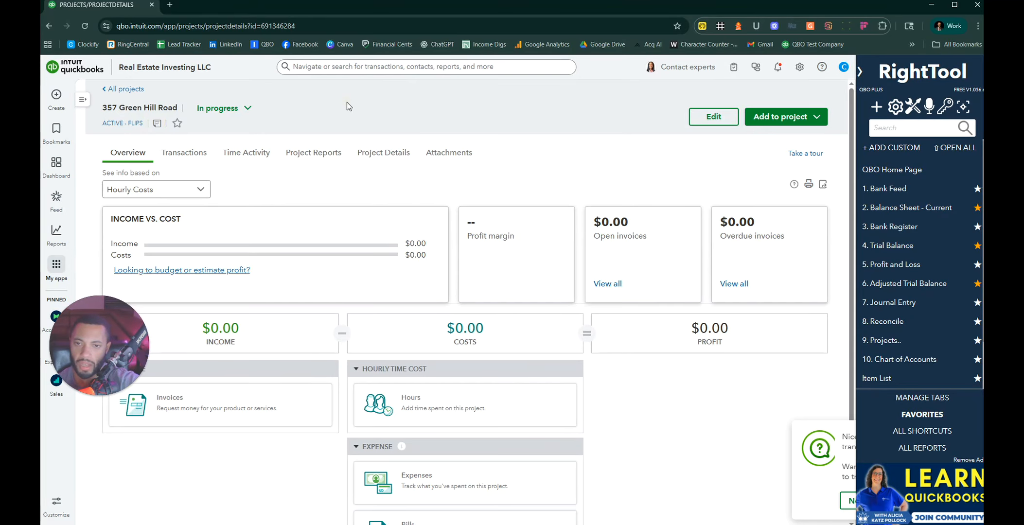
click(806, 117)
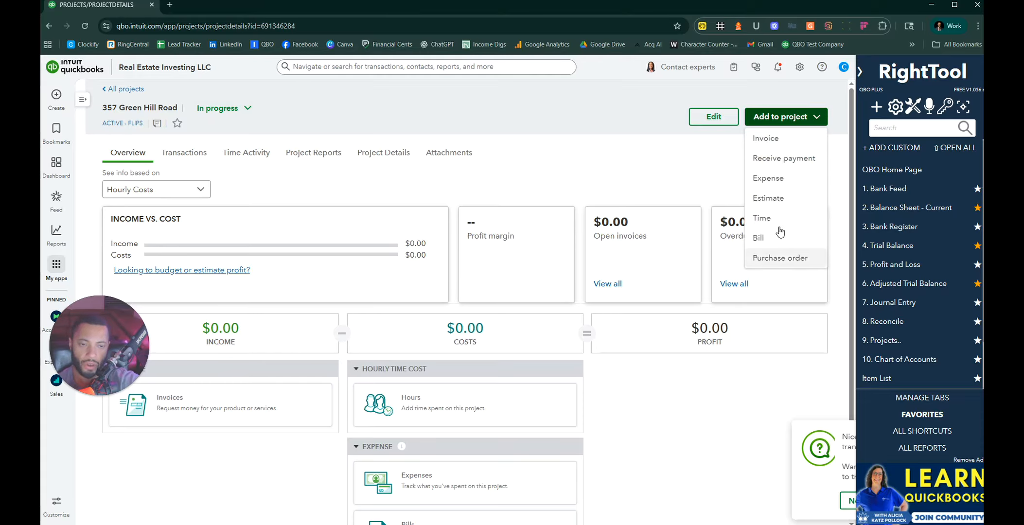
click(304, 158)
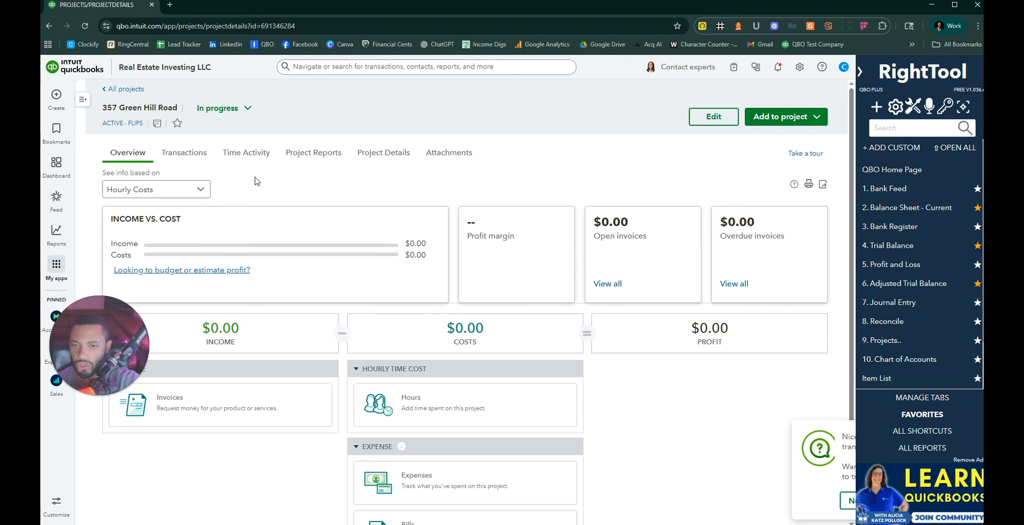
Step: Go from the project's Transactions and Overview tabs back to the All projects list
click(184, 152)
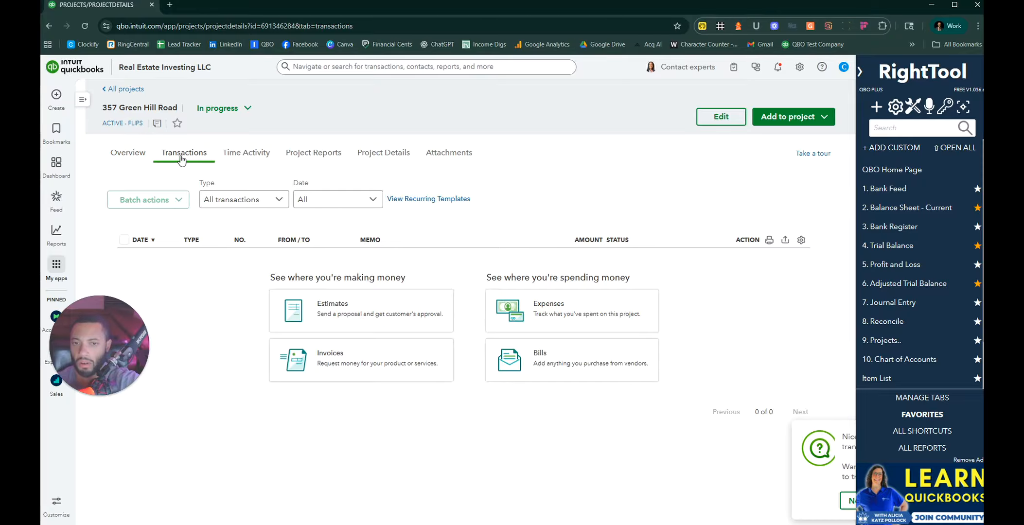
click(129, 154)
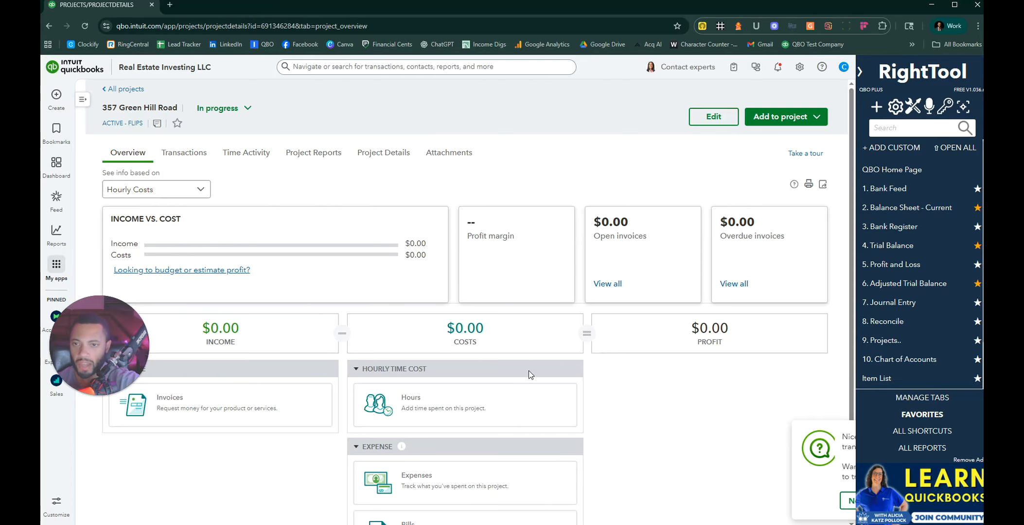
click(127, 89)
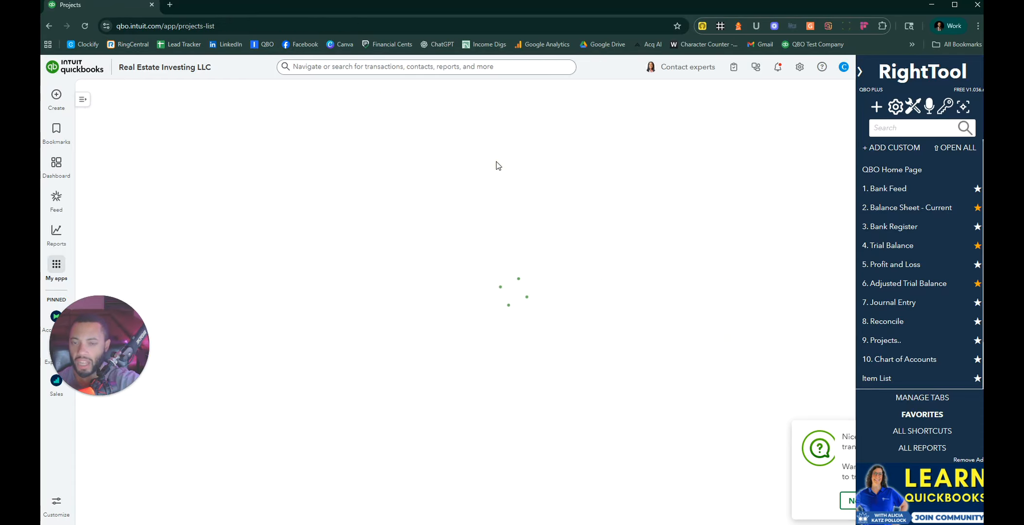
scroll(270, 299, down, 2)
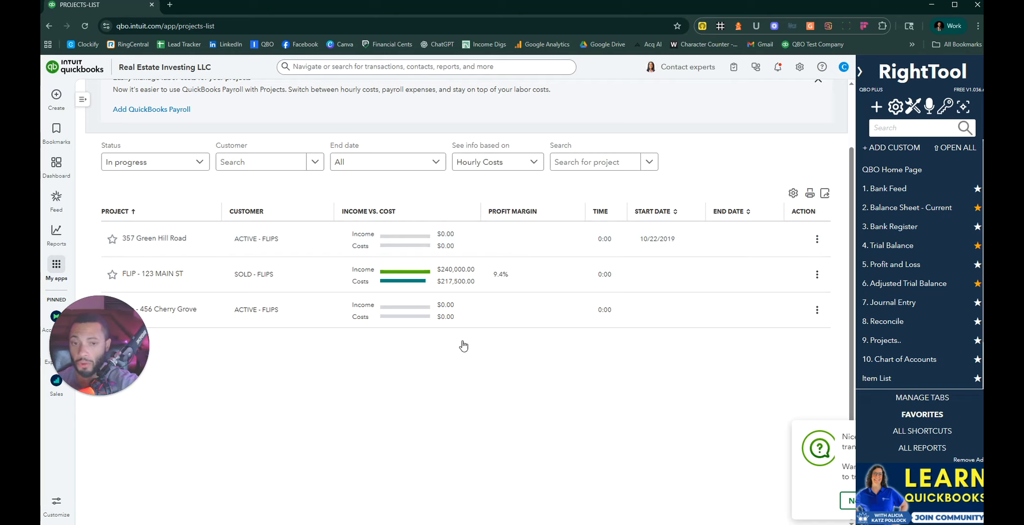
scroll(537, 349, up, 2)
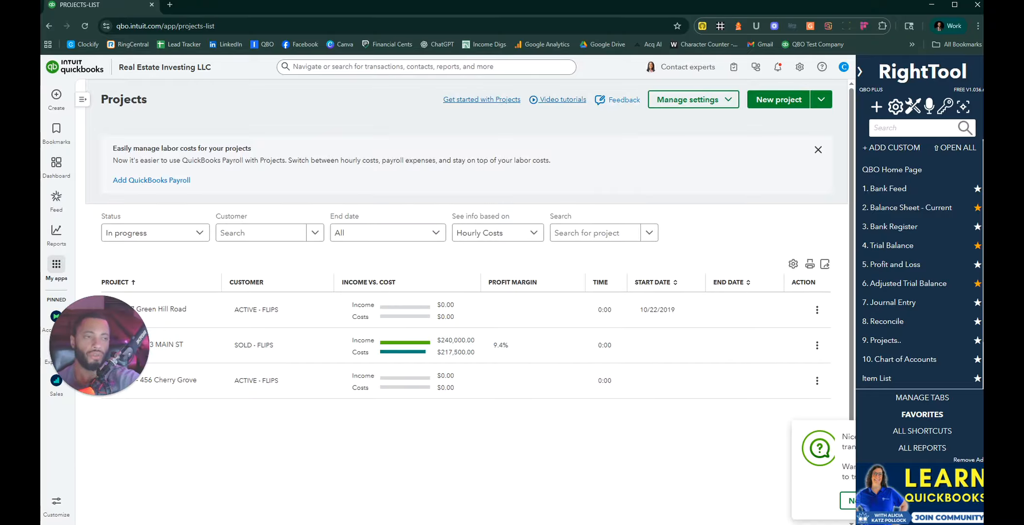
Step: Start a new journal entry and correct its date year to 10/22/2019
click(892, 303)
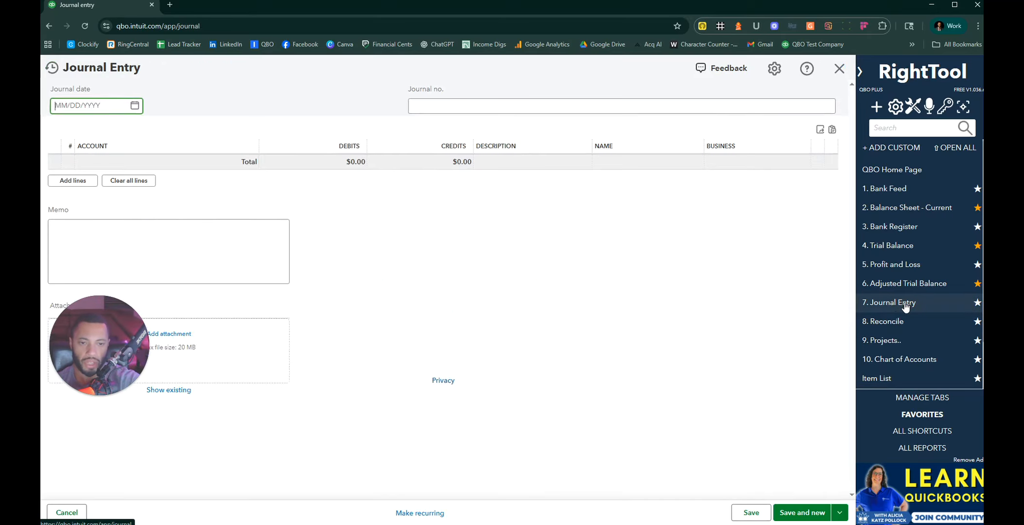
click(107, 108)
click(107, 108)
key(BackSpace)
key(BackSpace)
text(19)
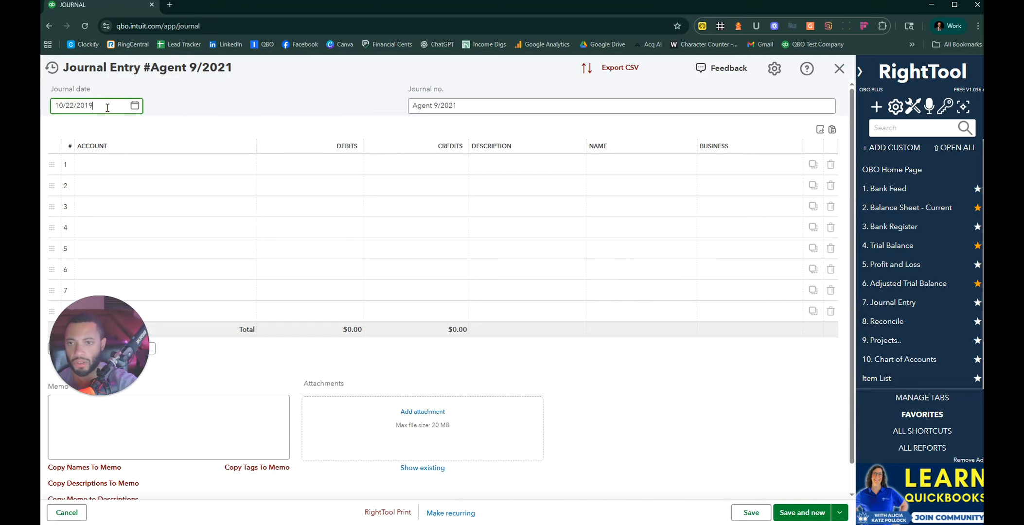
triple_click(511, 107)
key(BackSpace)
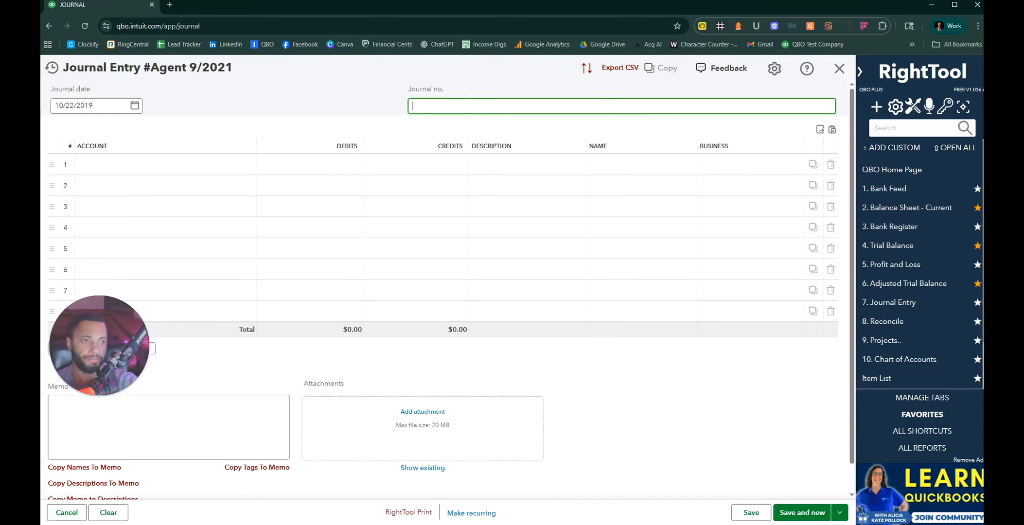
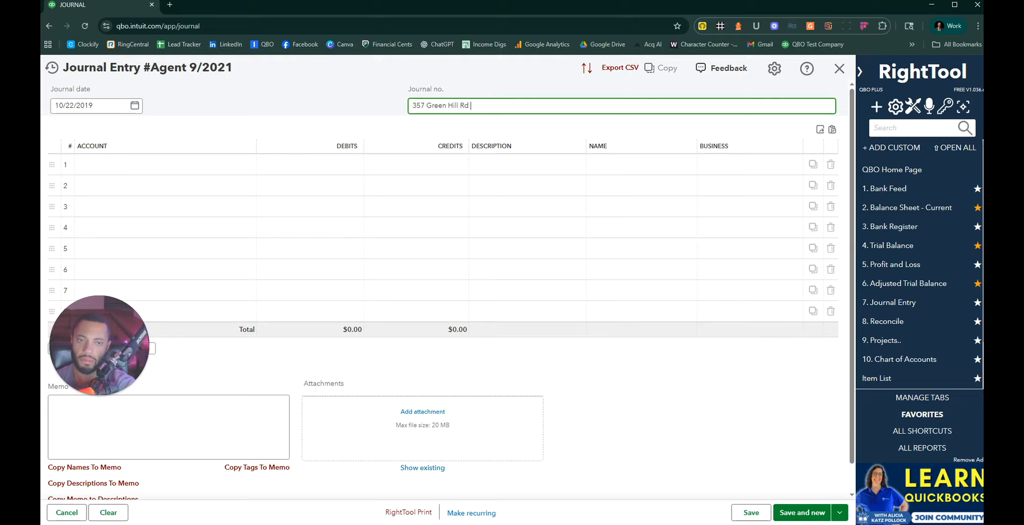
text( Buy)
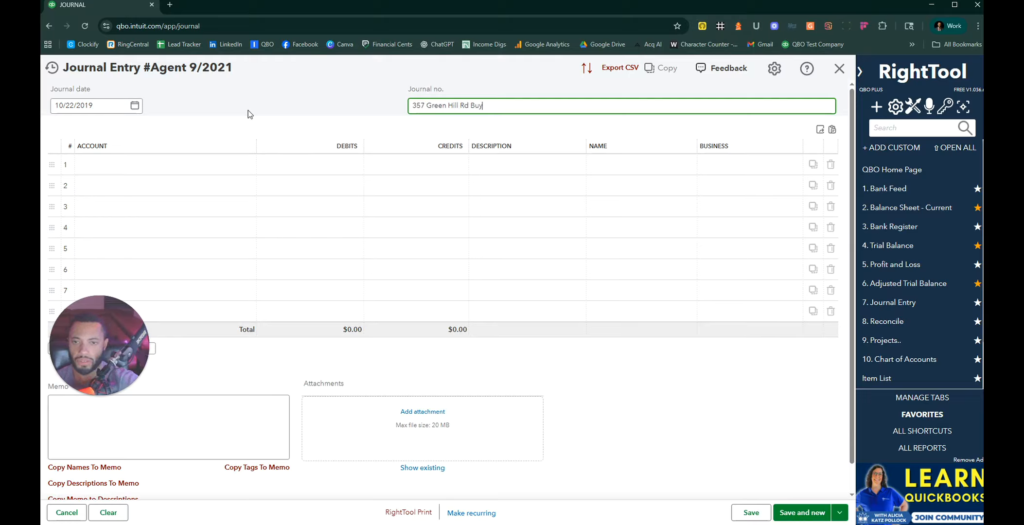
click(228, 163)
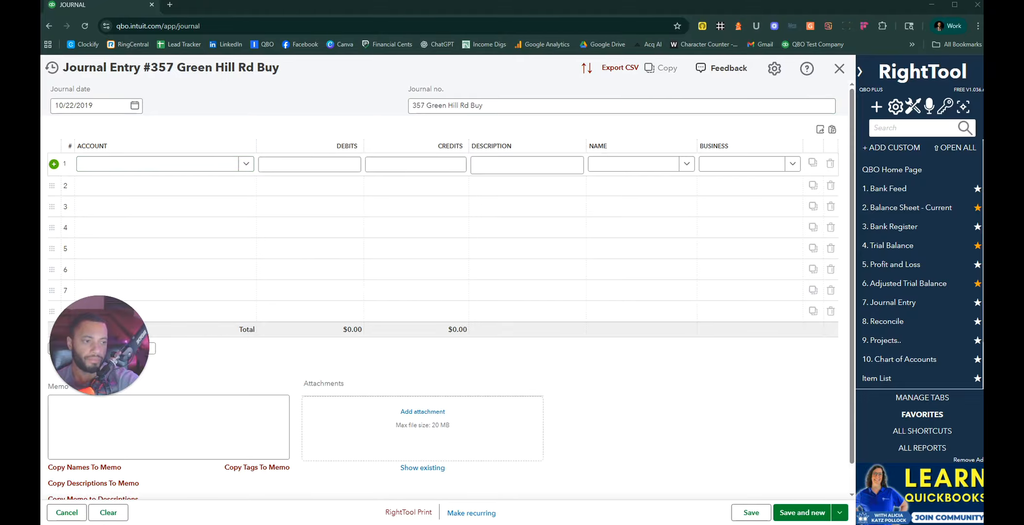
Step: Place the HUD statement beside the journal and pick Flip Inventory:1. Flip - Purchase Price for line 1
drag(983, 51, 886, 30)
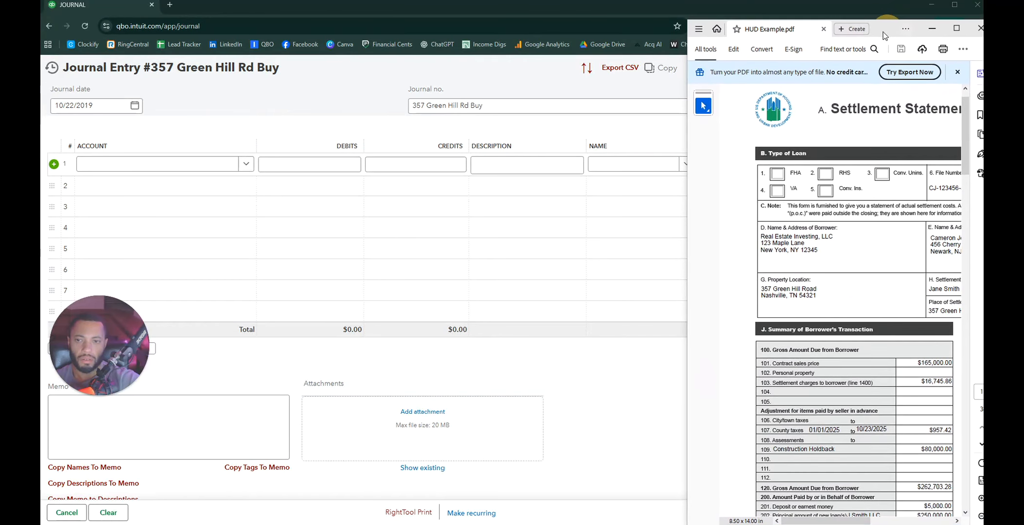
click(165, 168)
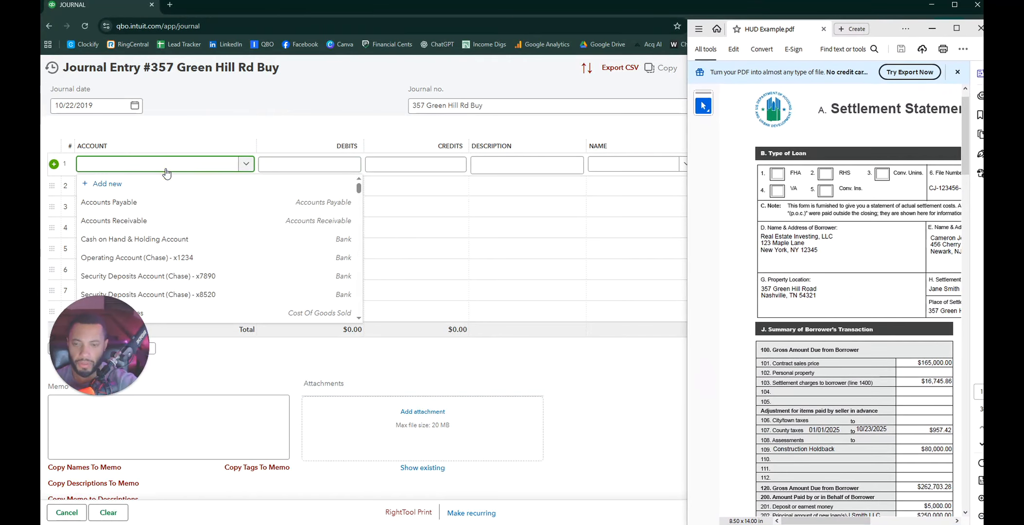
text(pu)
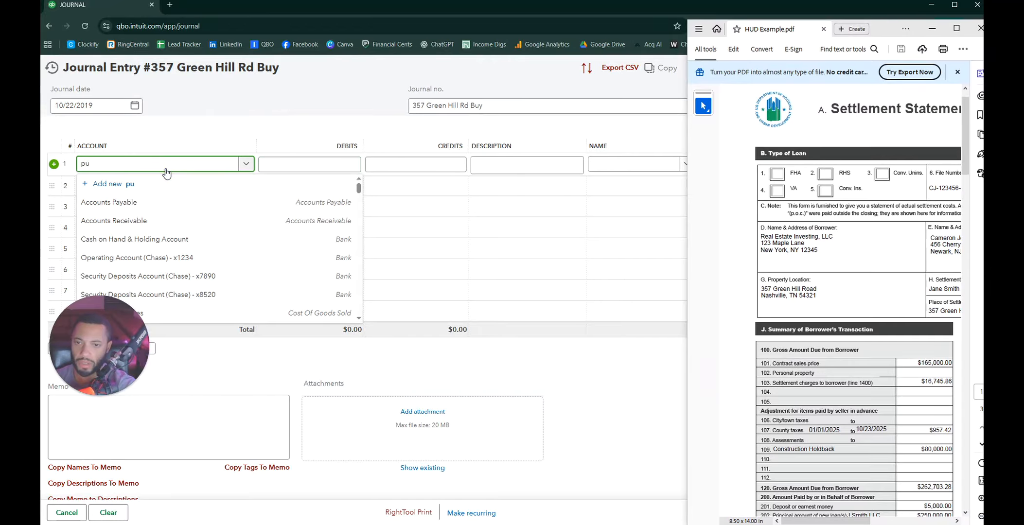
text(r)
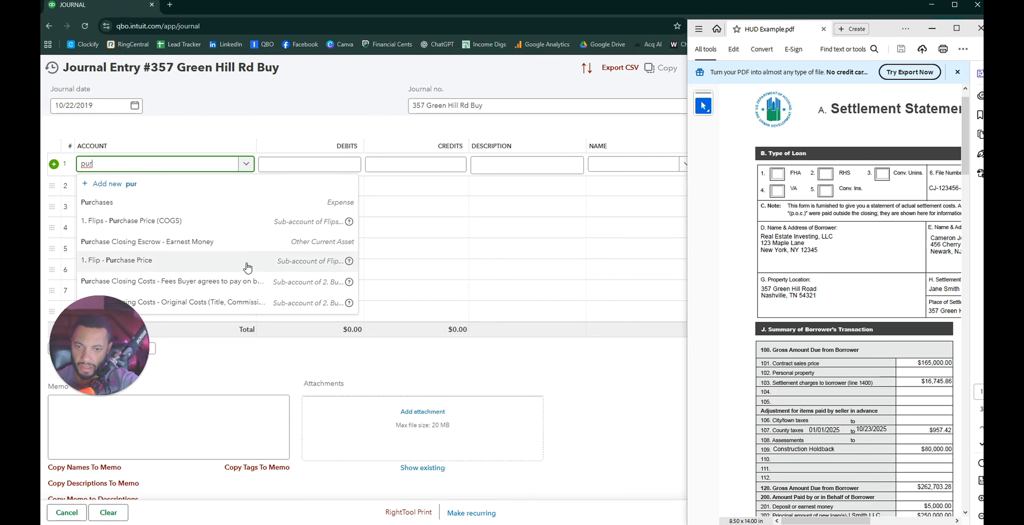
click(224, 260)
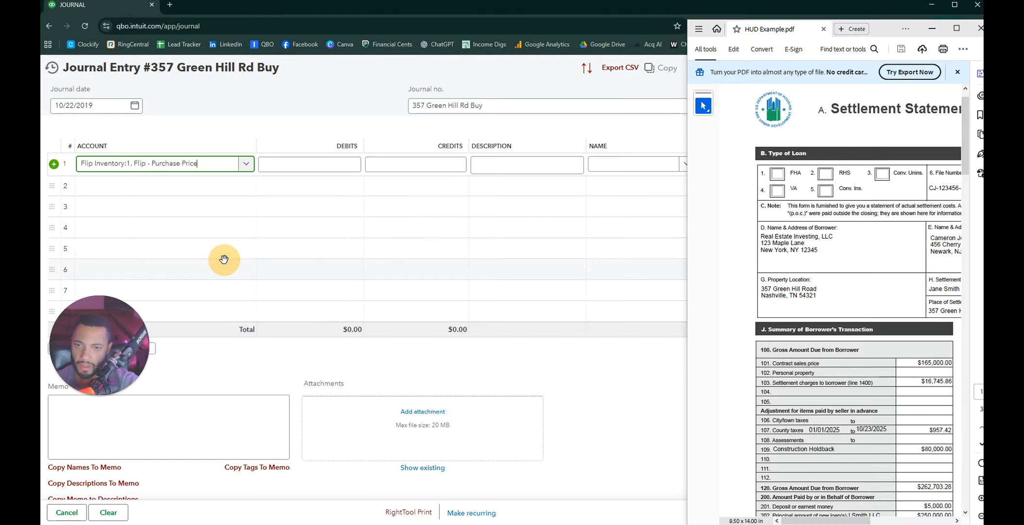
Step: Debit 165,000 on line 1 with the description Purchase Price
click(312, 171)
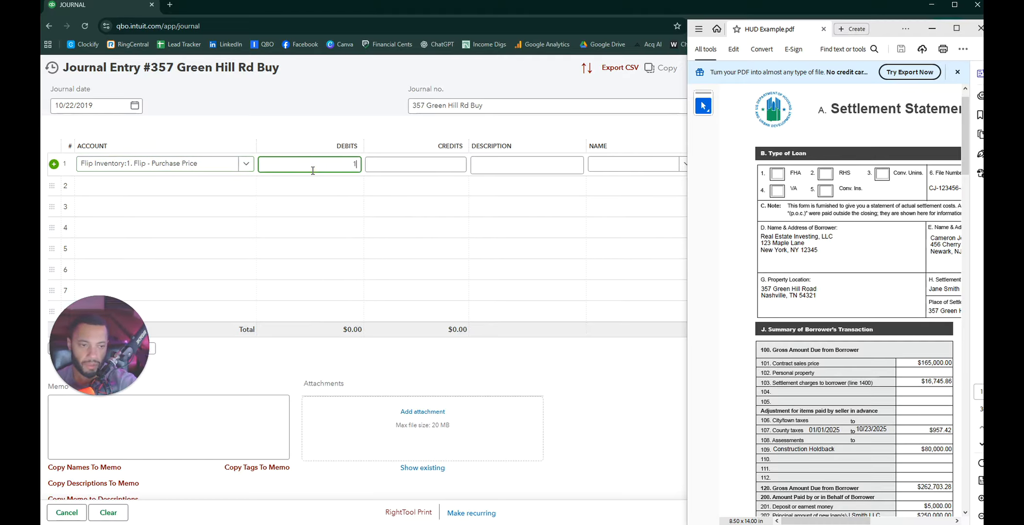
text(165,000)
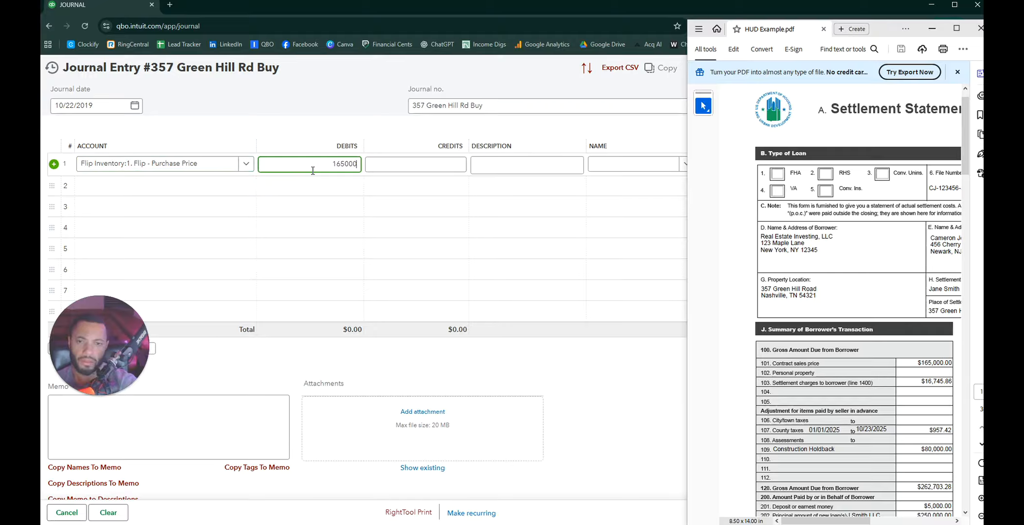
key(Tab)
text(Puu)
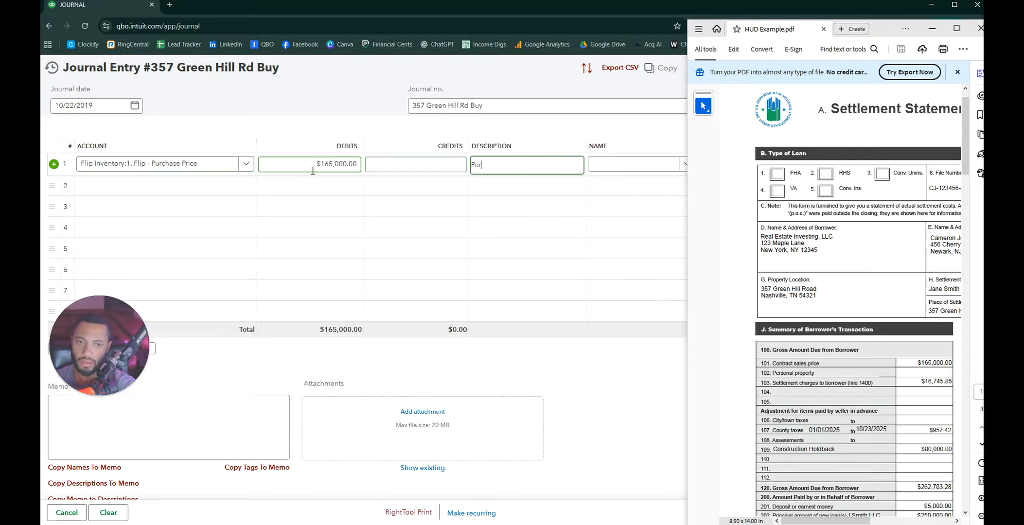
text(chase Price)
key(Tab)
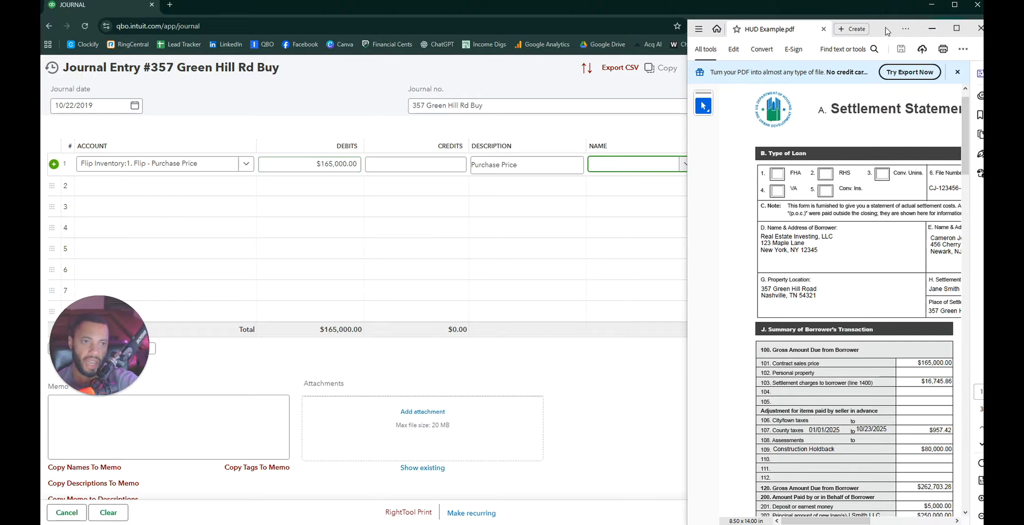
drag(886, 27, 1023, 29)
click(684, 163)
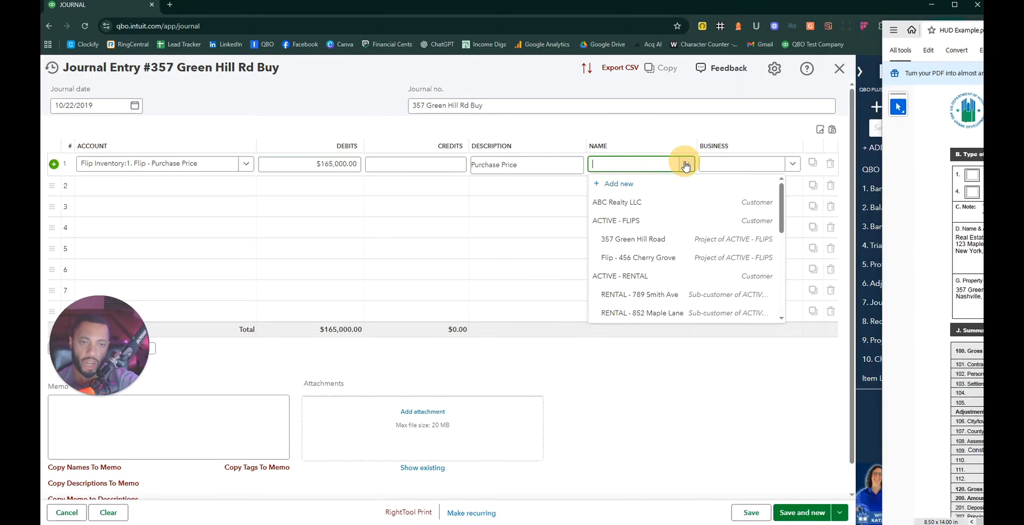
click(633, 239)
click(792, 164)
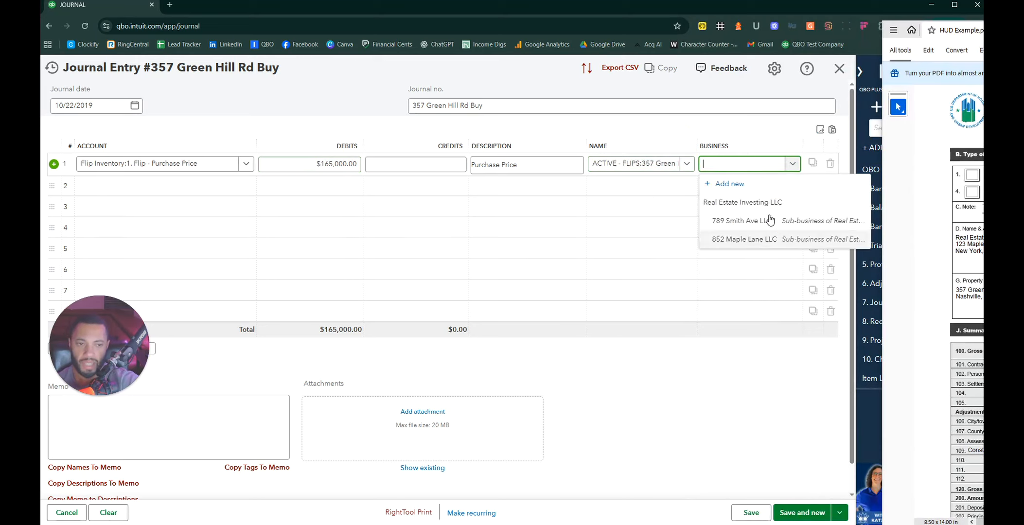
click(766, 202)
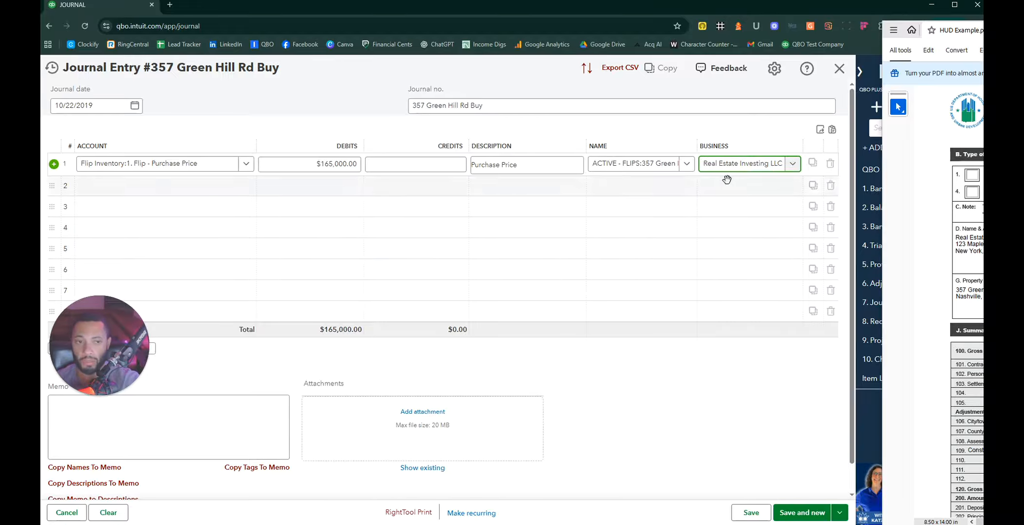
click(755, 180)
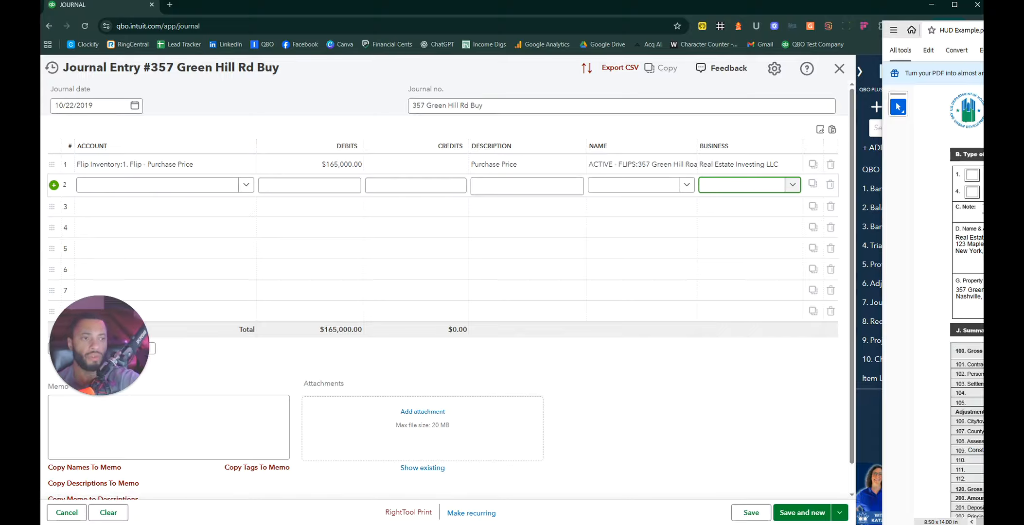
Step: Bring the HUD-1 statement back beside the journal, scan its pages, then narrow it to section J
drag(982, 37, 889, 14)
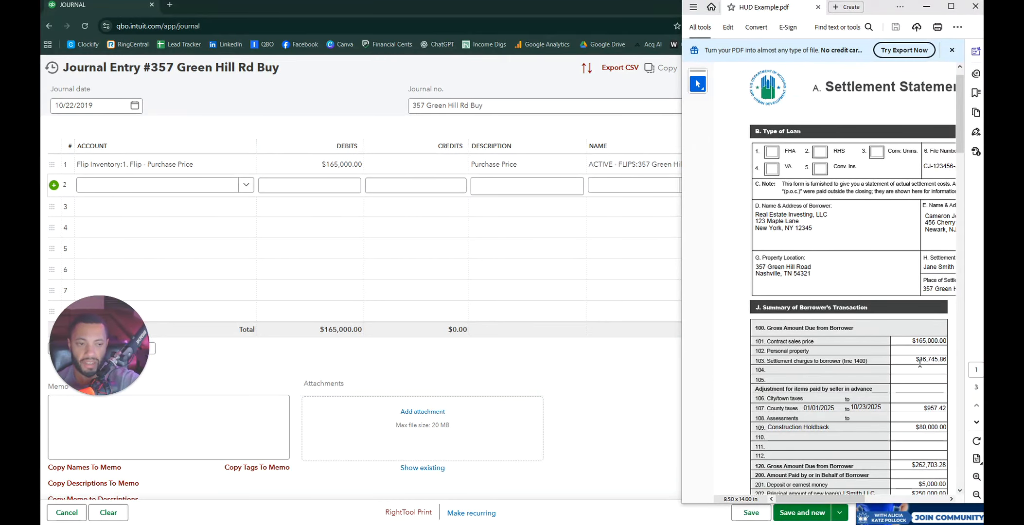
scroll(933, 346, down, 20)
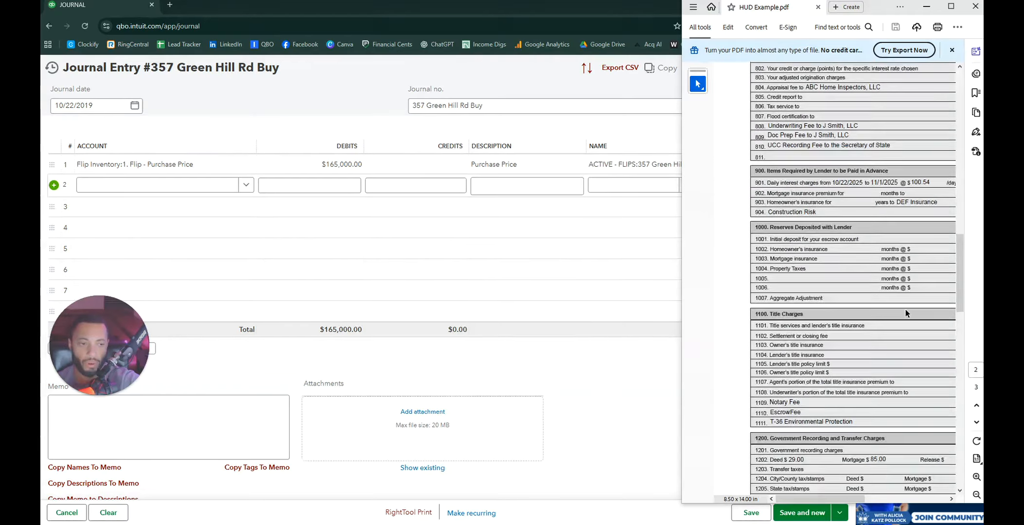
drag(681, 265, 330, 270)
scroll(827, 275, up, 4)
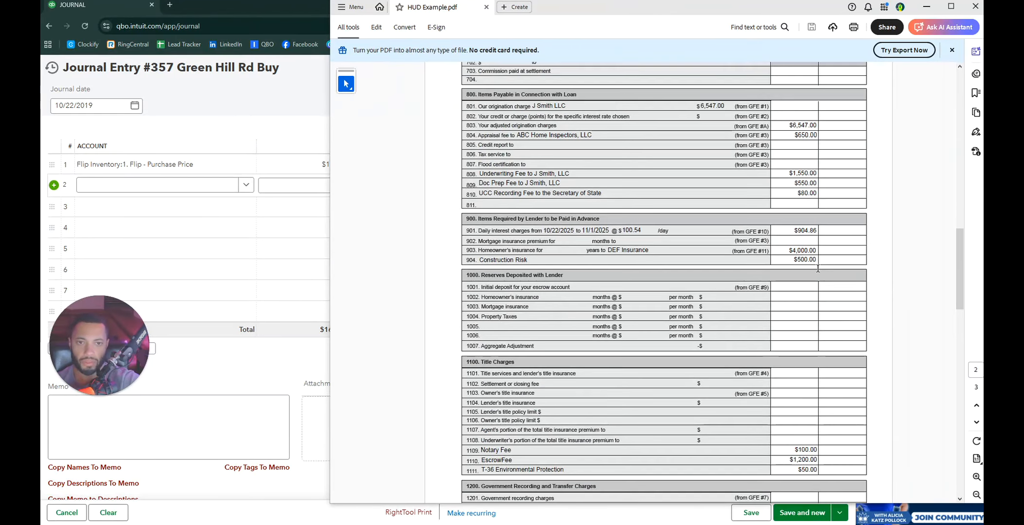
scroll(680, 243, down, 6)
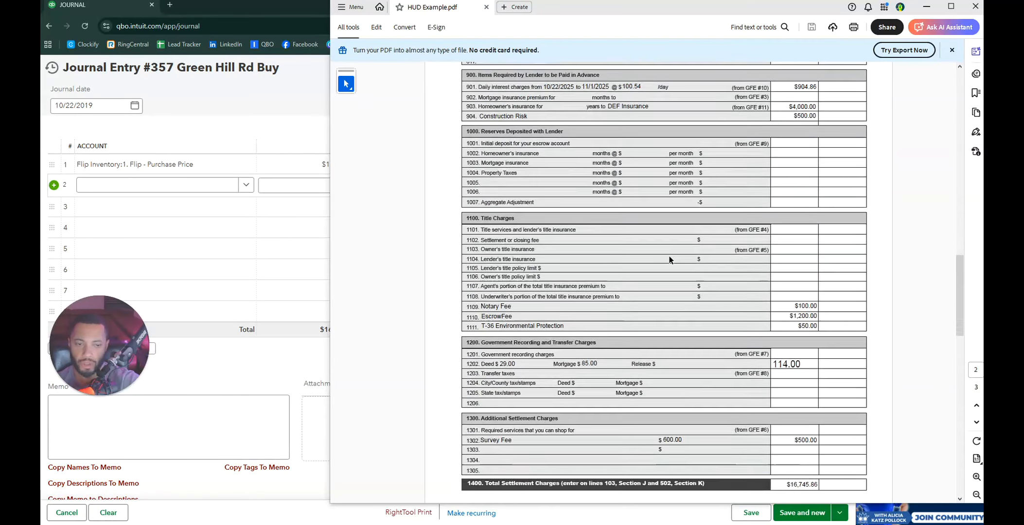
scroll(738, 243, up, 10)
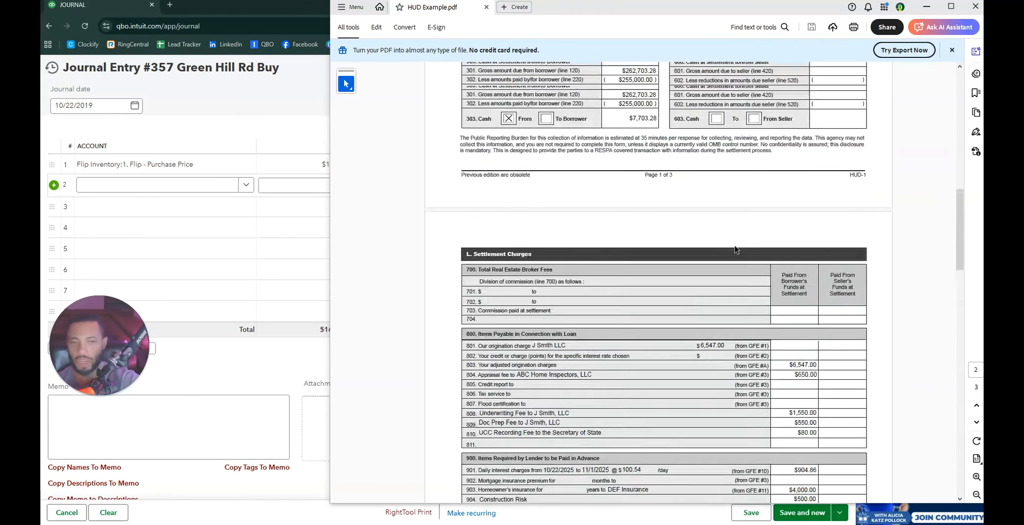
scroll(737, 243, up, 4)
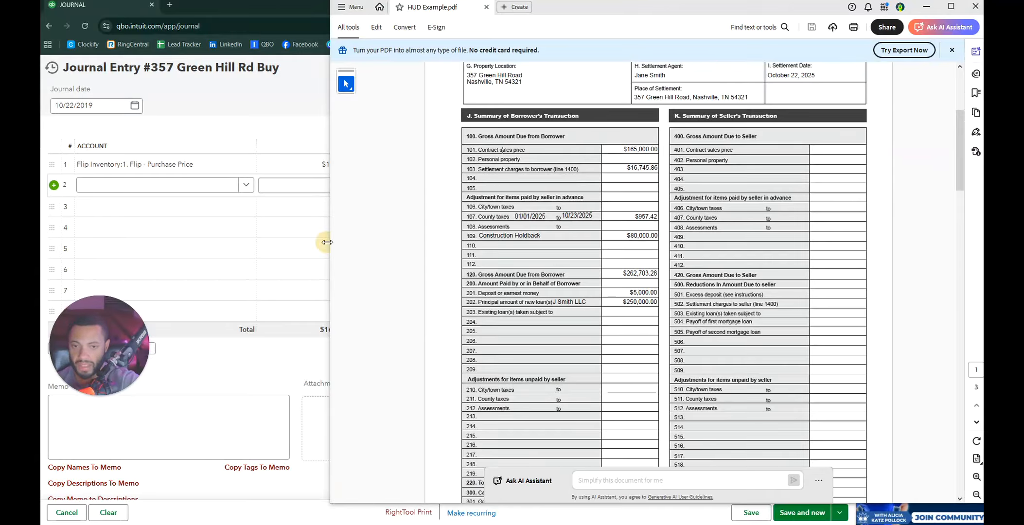
drag(331, 240, 679, 245)
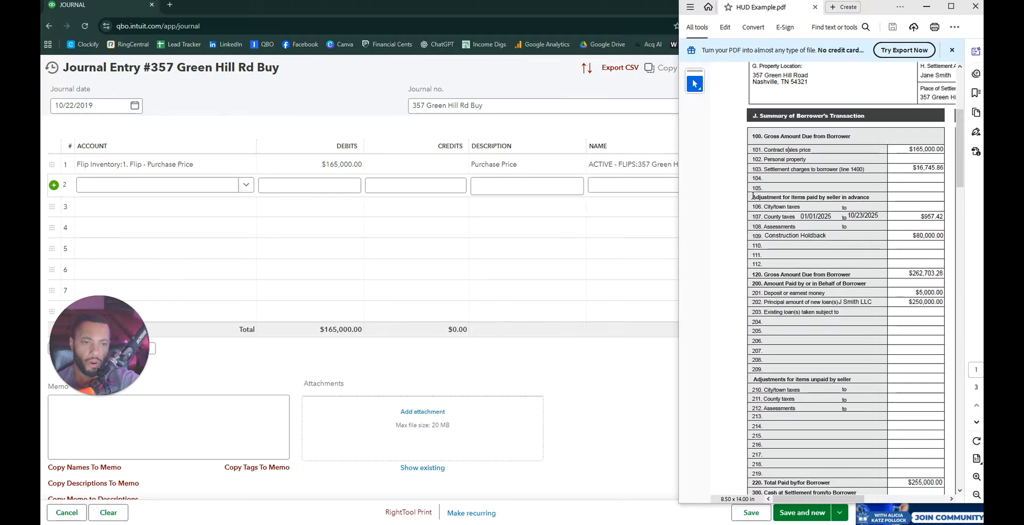
Step: Check the seller-paid adjustment and county taxes figures on the HUD-1 and select line 2's Account field
drag(752, 196, 852, 195)
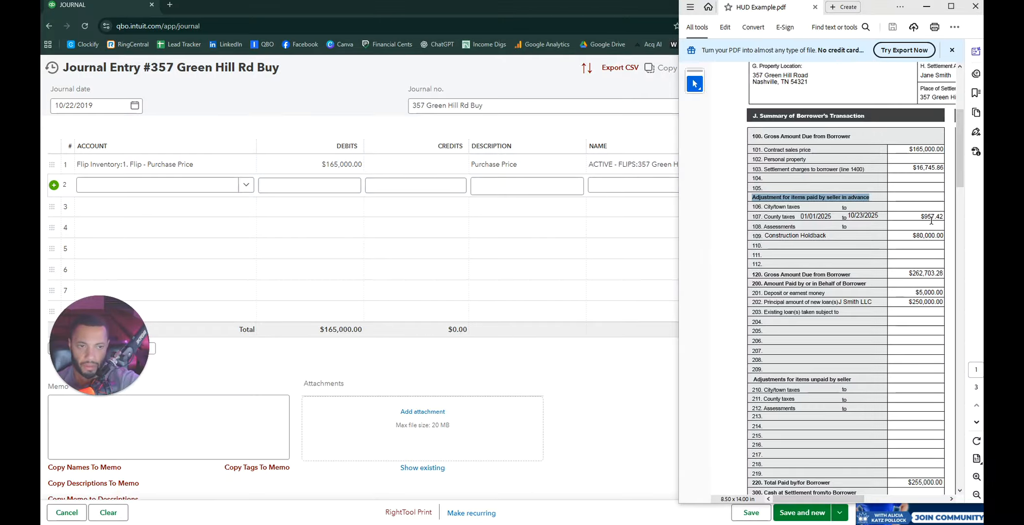
click(917, 210)
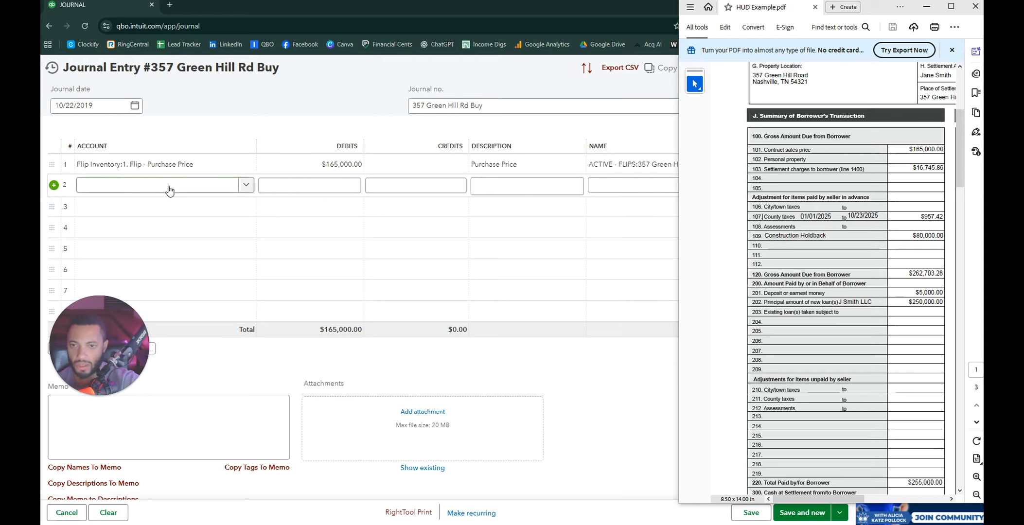
click(246, 189)
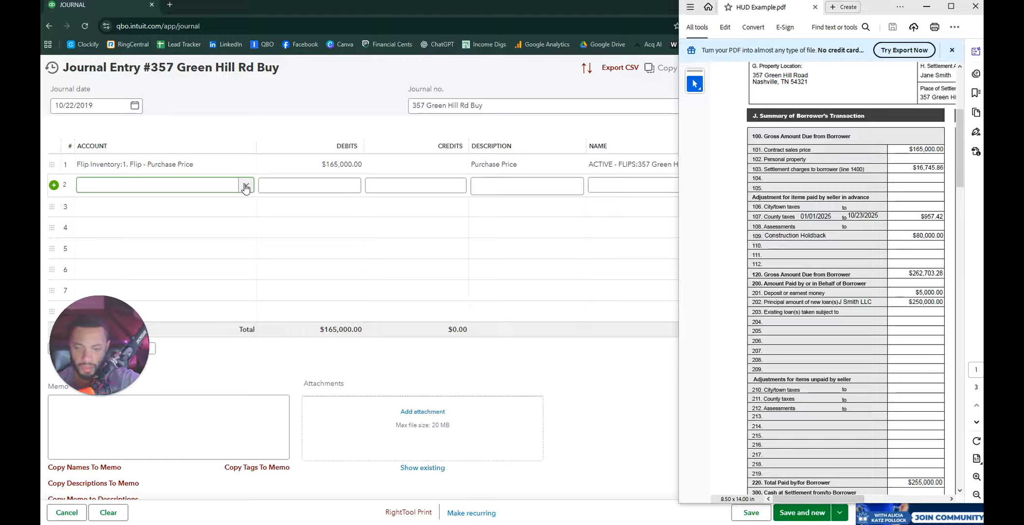
click(817, 209)
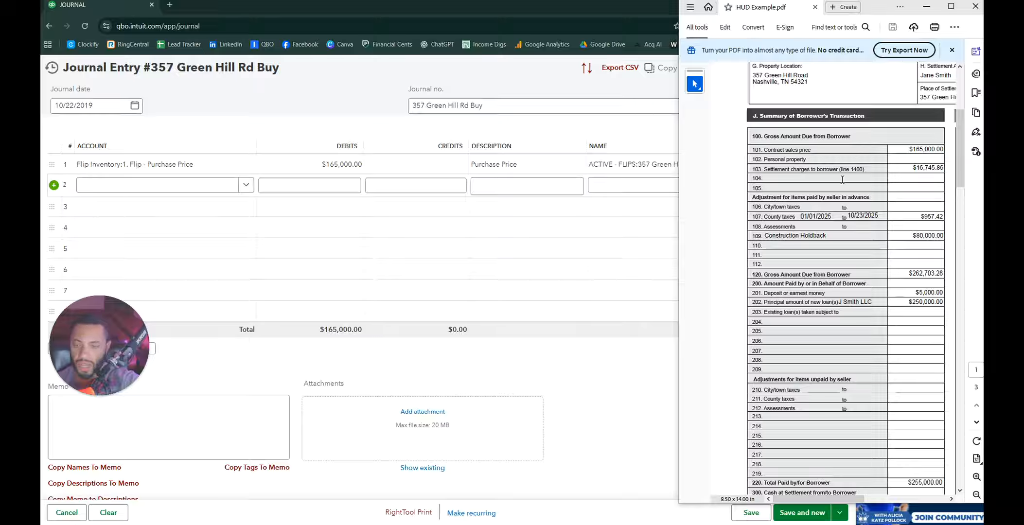
Step: Search 'buying' and set line 2's account to Flip - Buying/Closing Costs
click(241, 185)
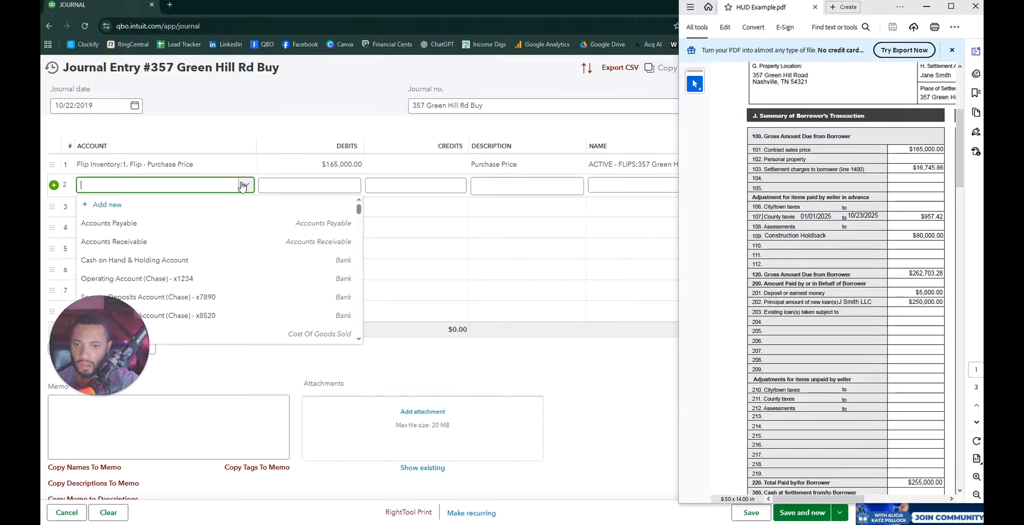
scroll(187, 272, down, 5)
text(buying)
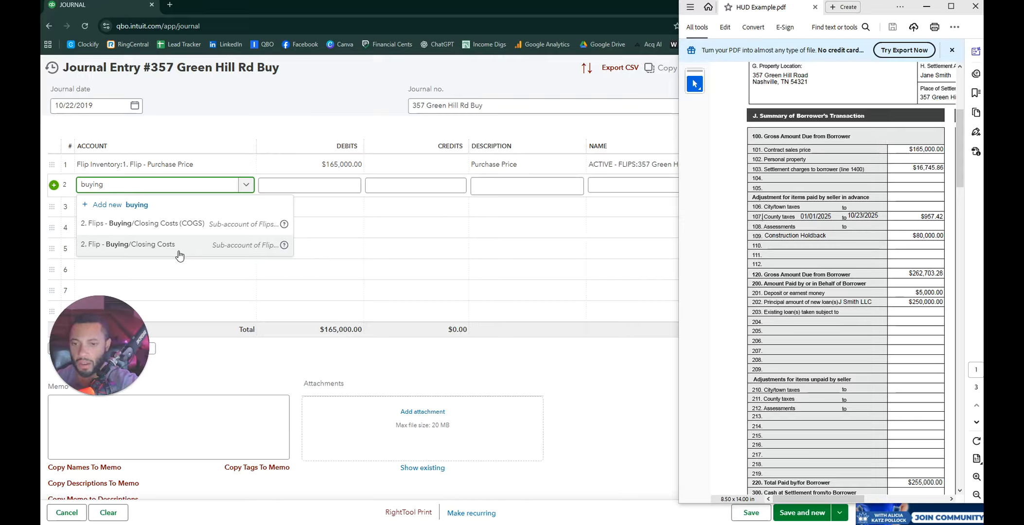
click(172, 244)
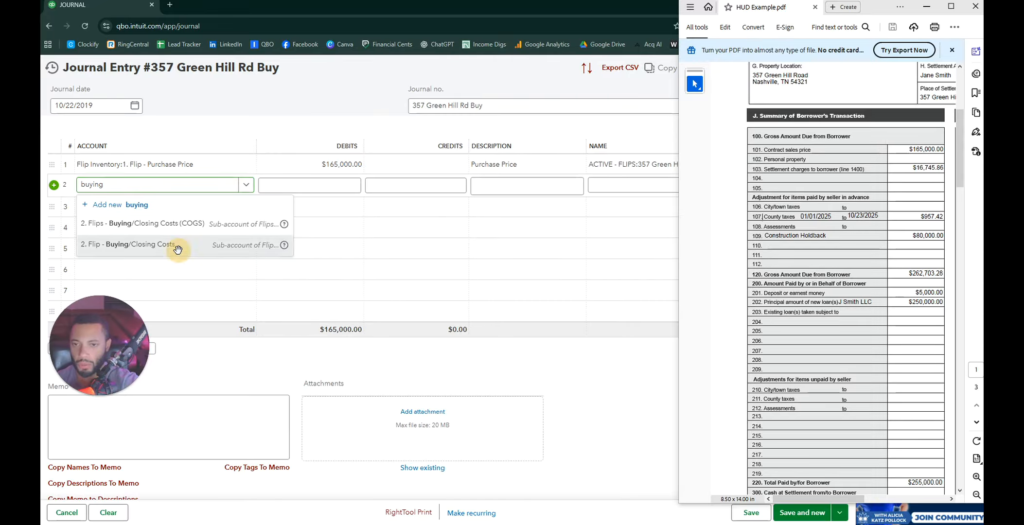
Step: Replace the auto-filled $165,000.00 credit with a 957.42 debit, described 'Coutty Taxes Jan-Oct 2019'
click(448, 193)
key(BackSpace)
key(shift+Tab)
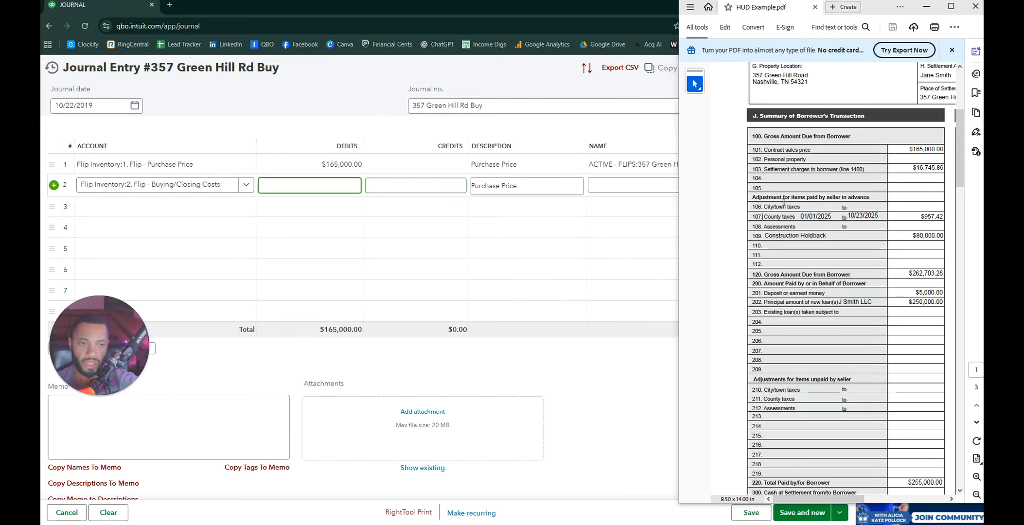
text(95)
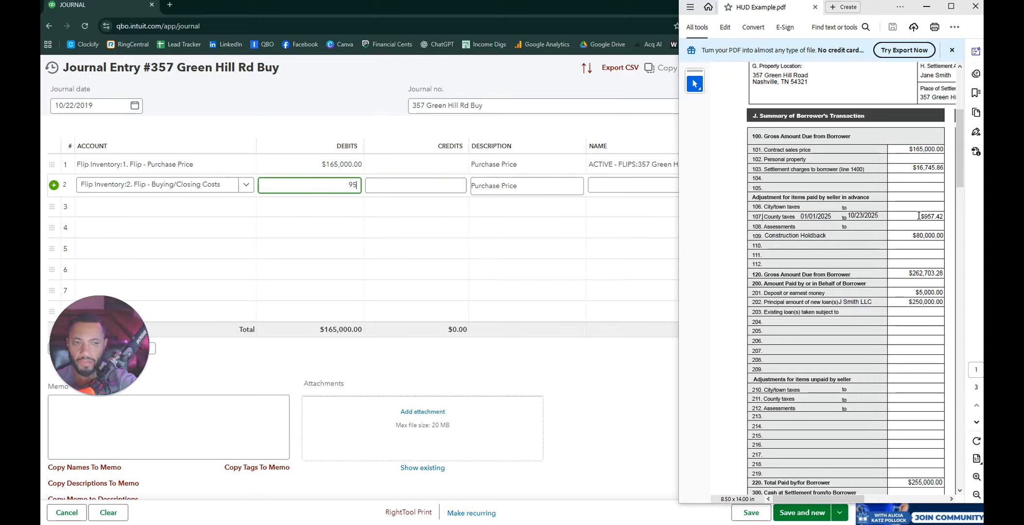
text(7.42)
key(Tab)
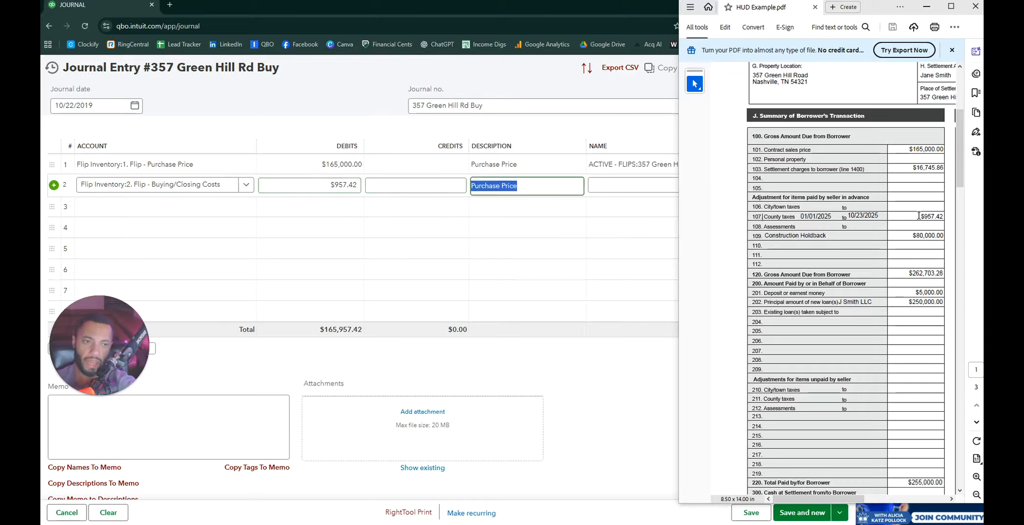
text(Couty)
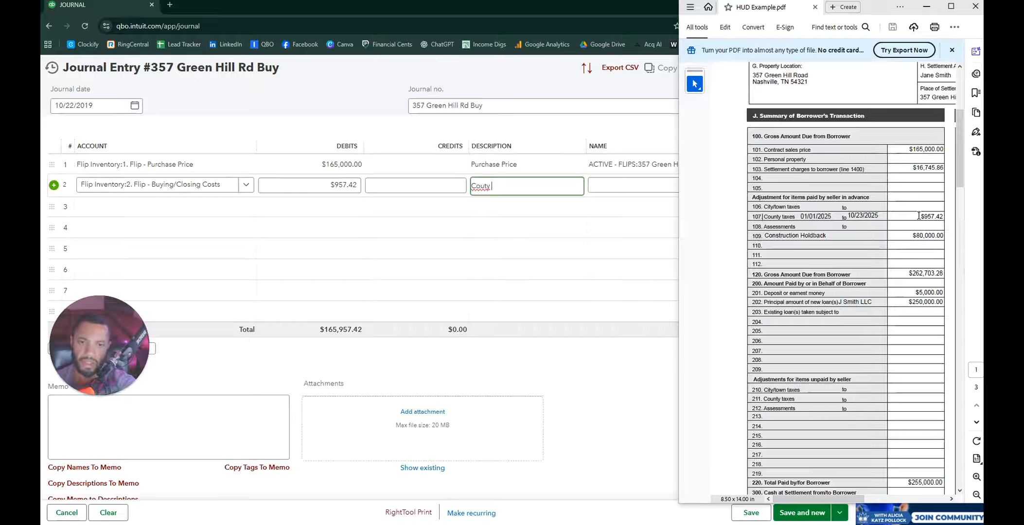
key(BackSpace)
key(BackSpace)
text(nty Taxe)
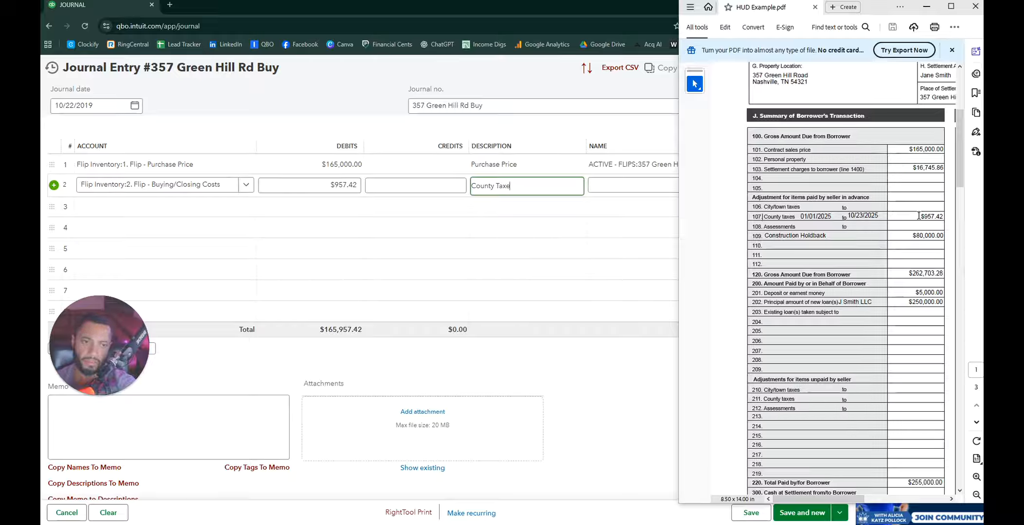
text(s )
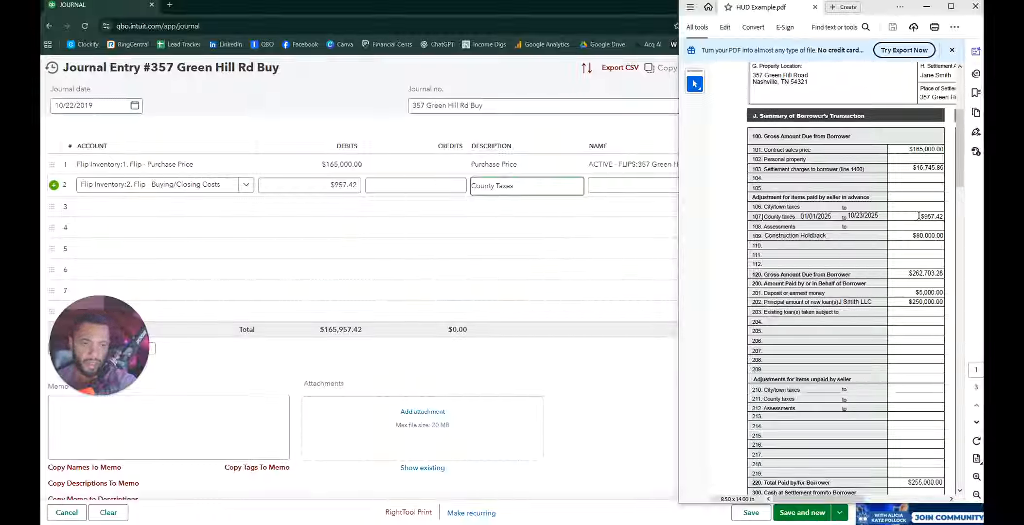
text(Jan)
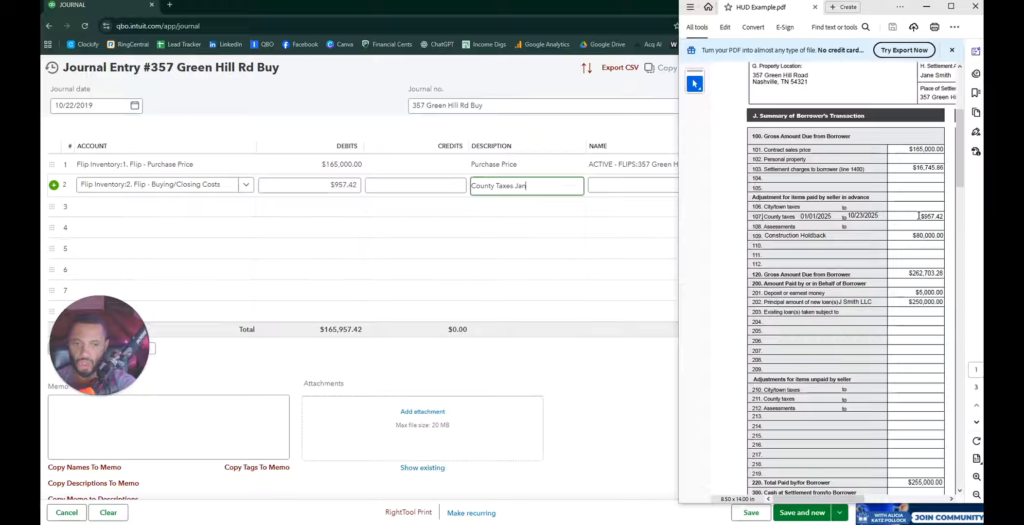
text(-)
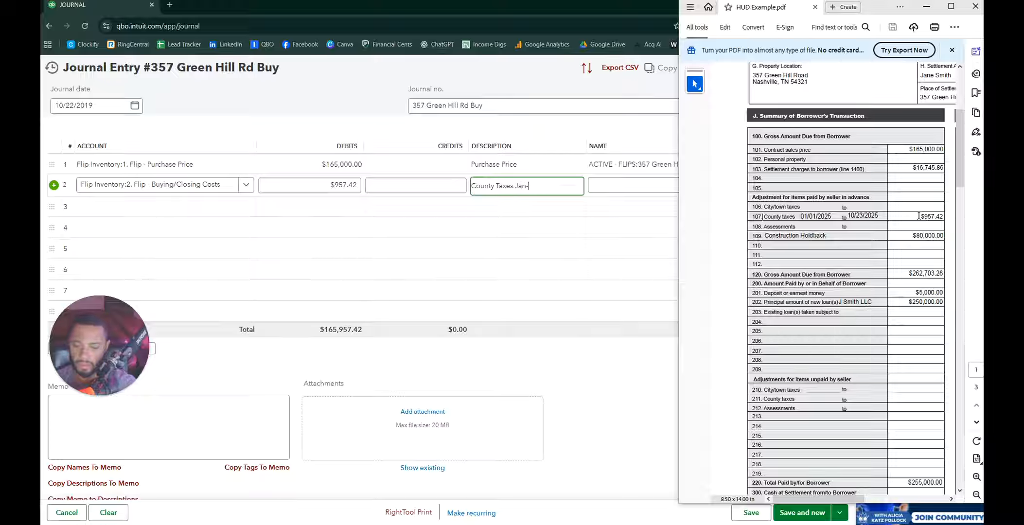
text(Oct)
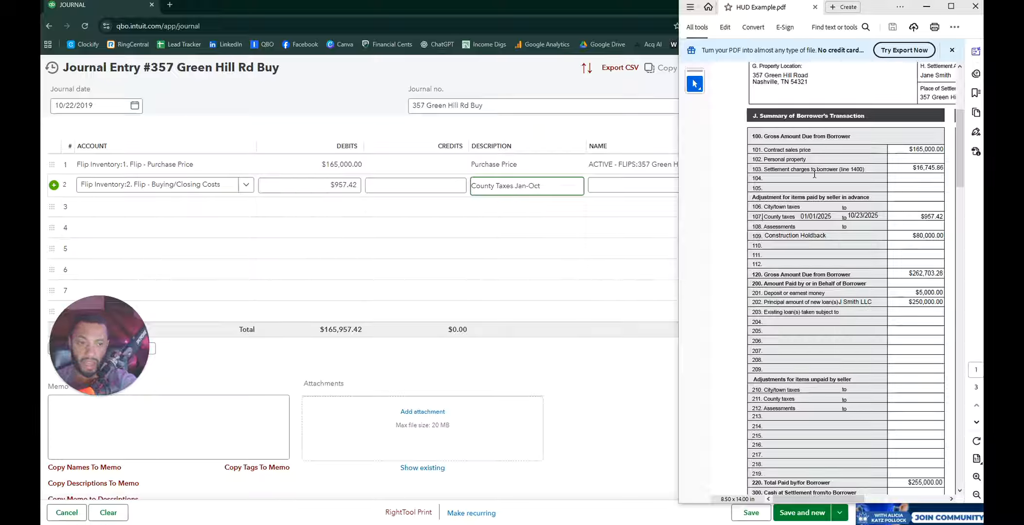
text( 201)
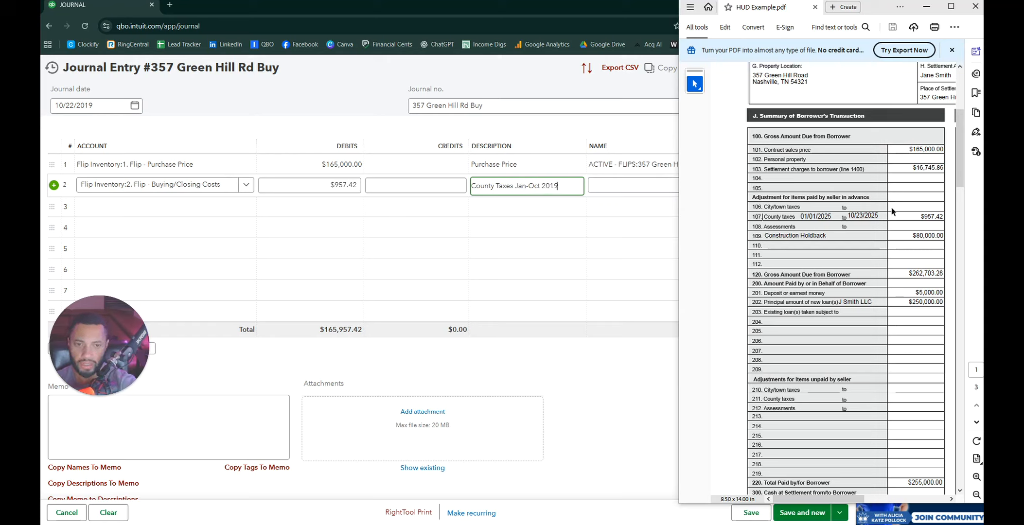
text(9)
key(Tab)
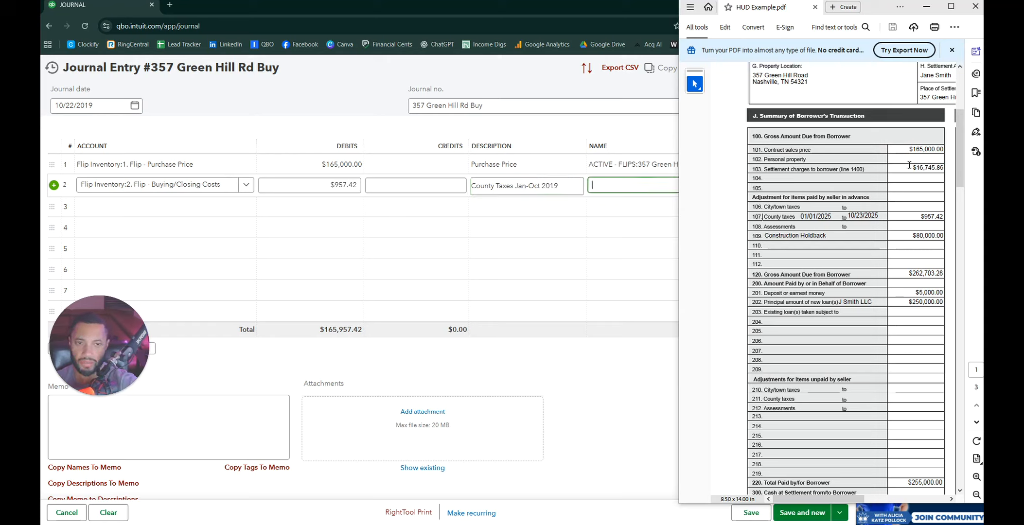
click(633, 186)
click(633, 260)
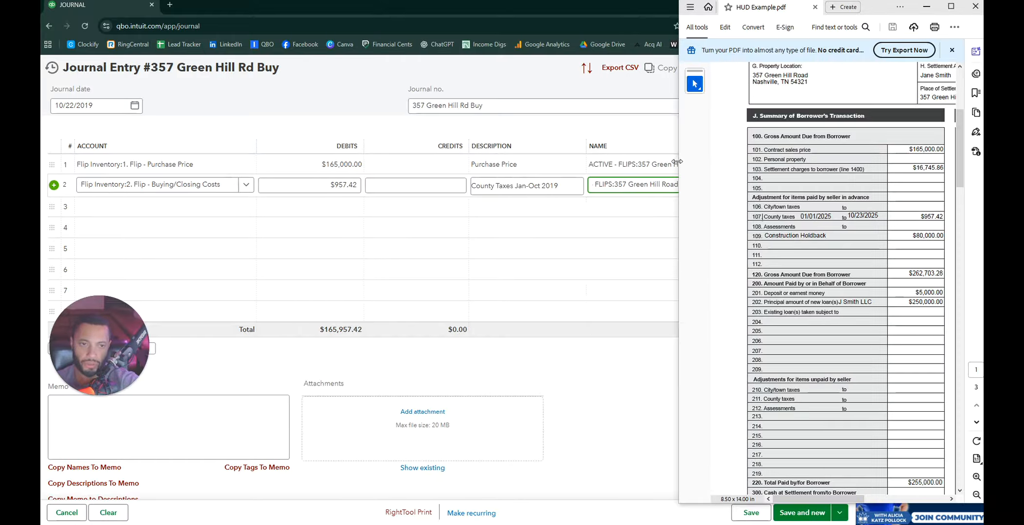
drag(677, 161, 728, 162)
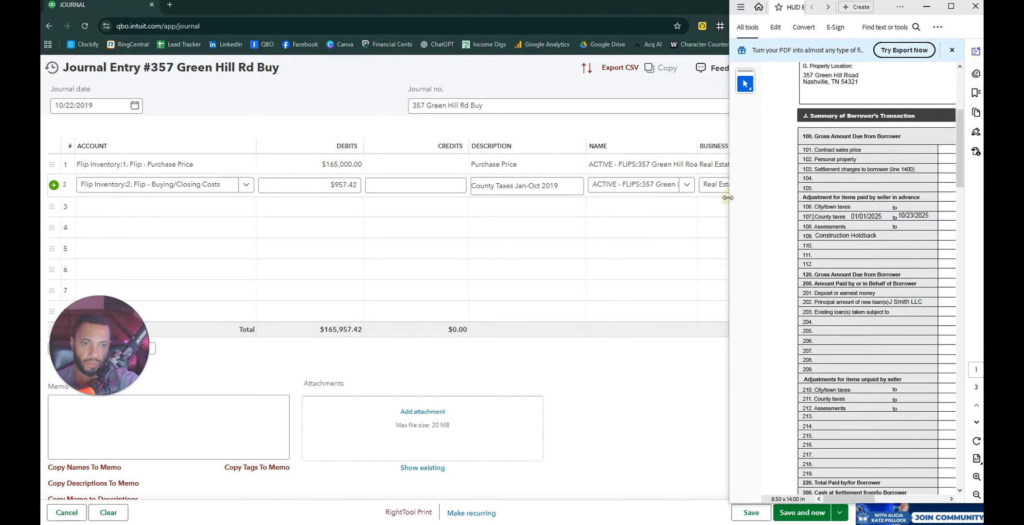
drag(729, 197, 660, 192)
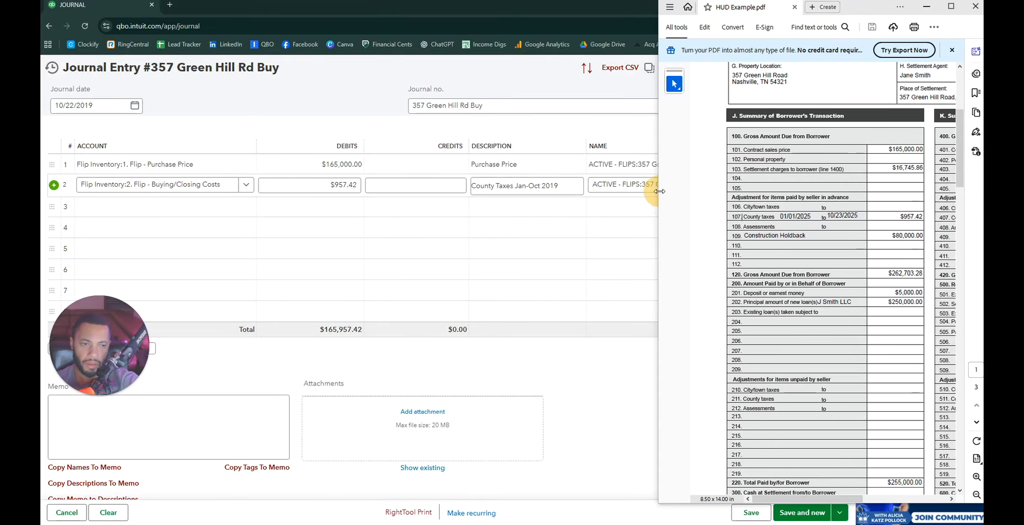
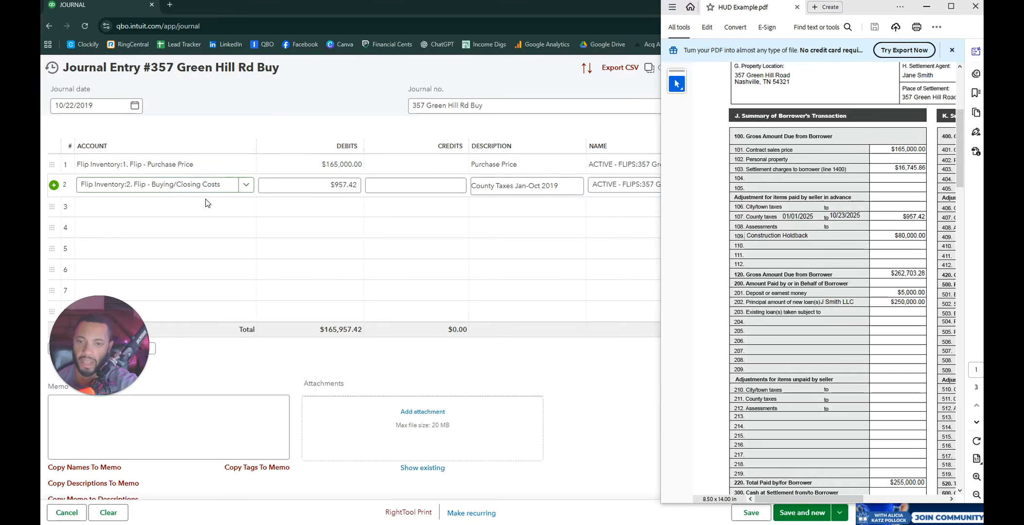
click(231, 208)
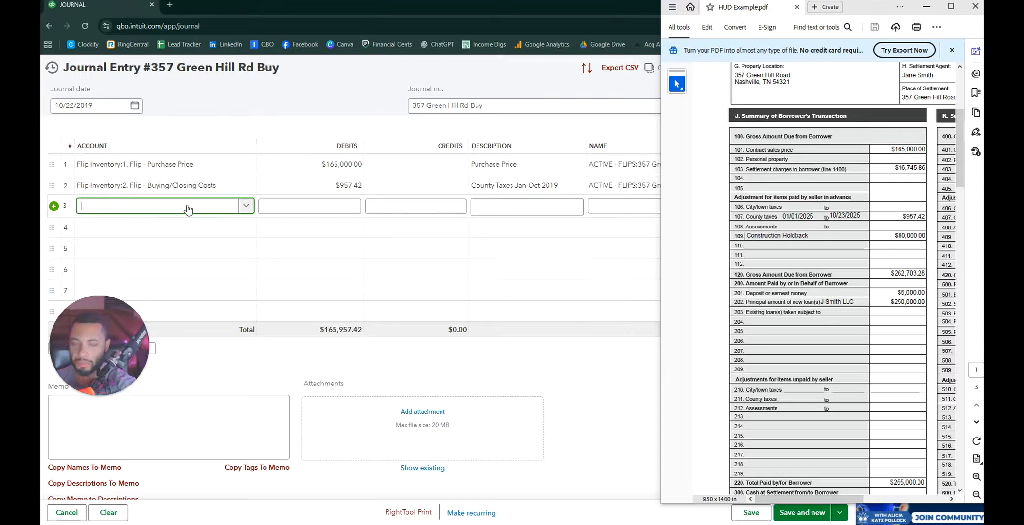
text(escrow)
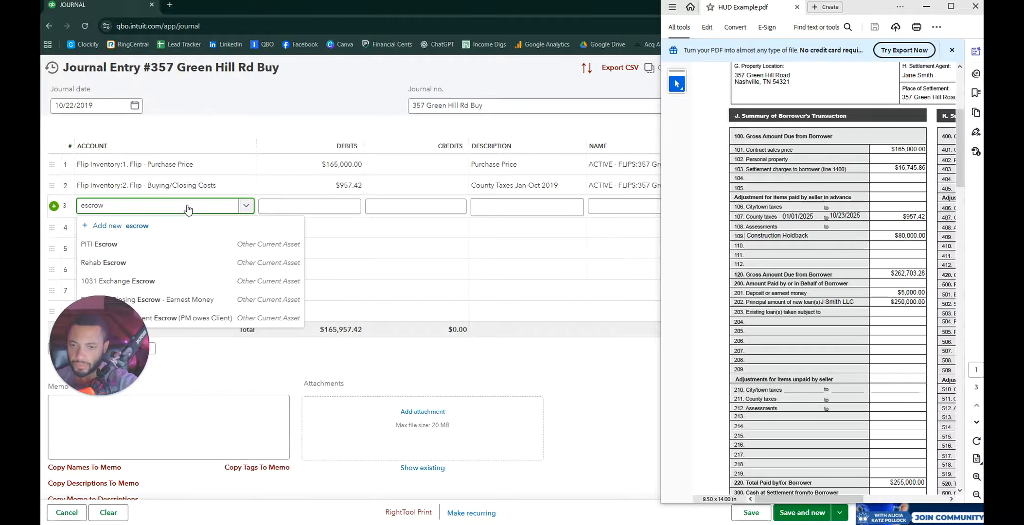
drag(91, 370, 89, 436)
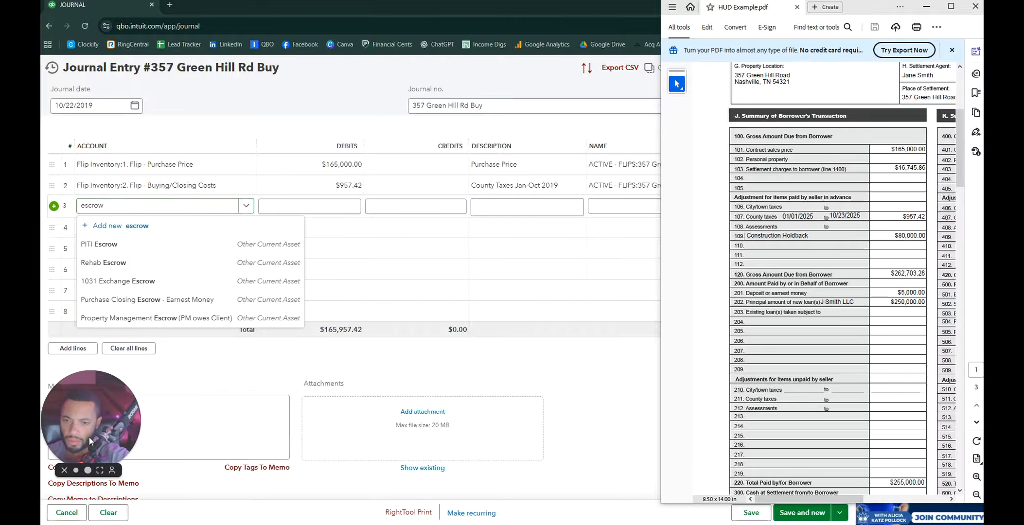
click(121, 265)
click(338, 206)
text(80,0)
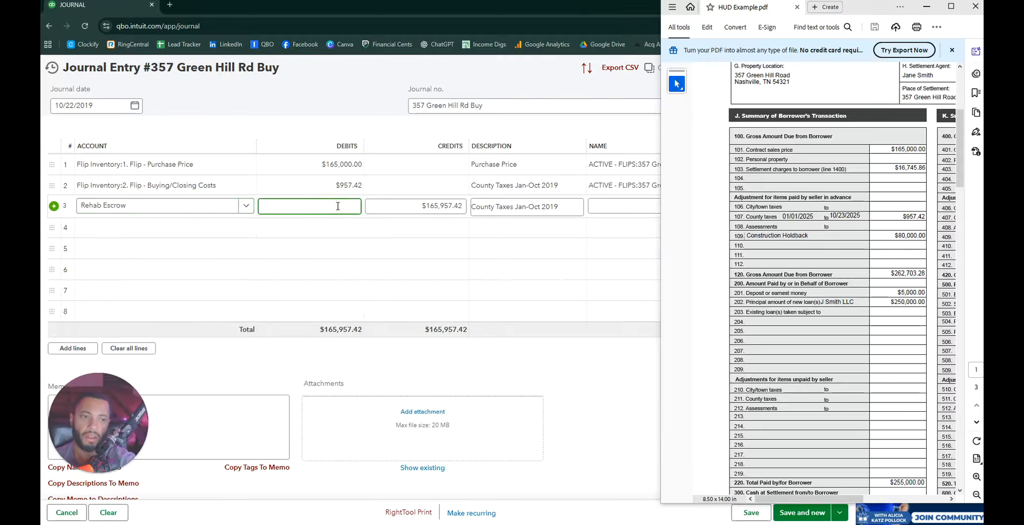
text(00)
key(Tab)
key(Tab)
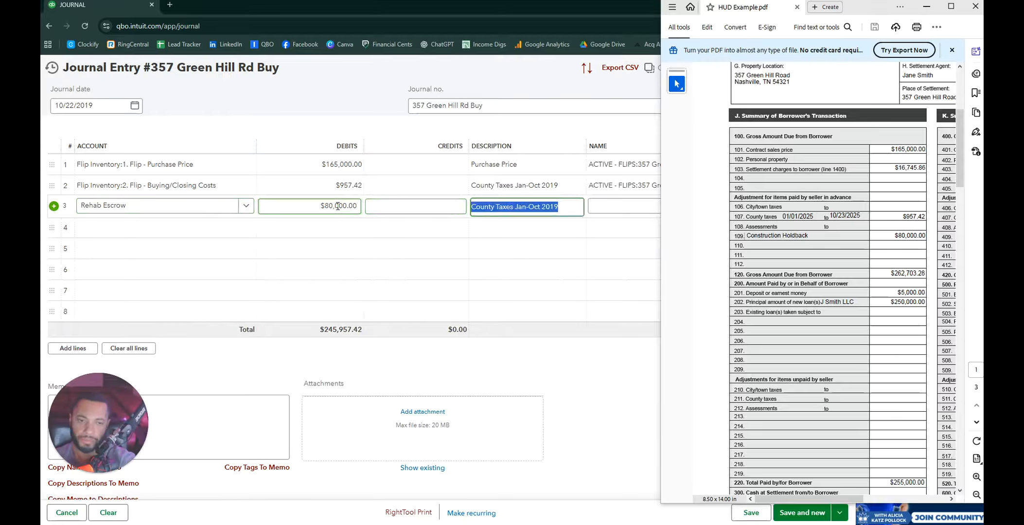
text(Constru)
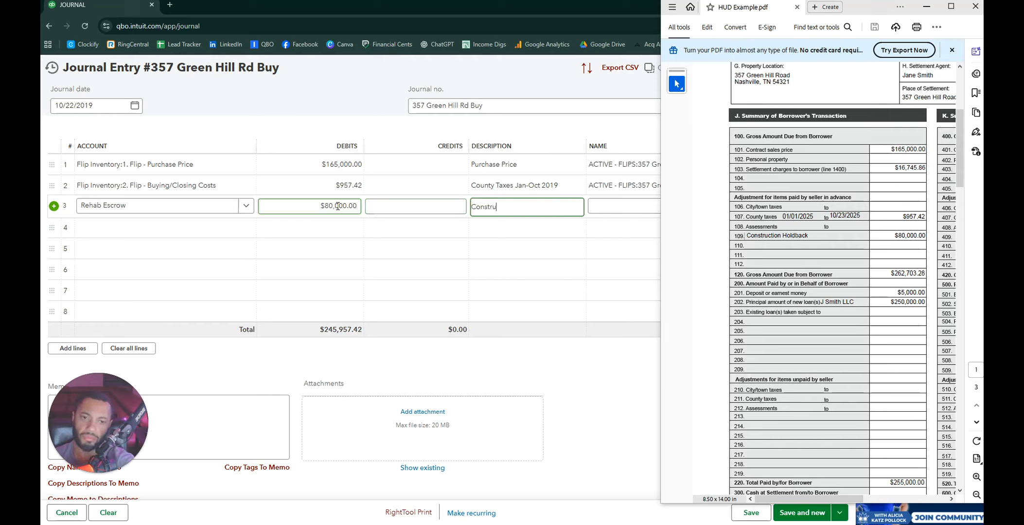
text(ction holdback)
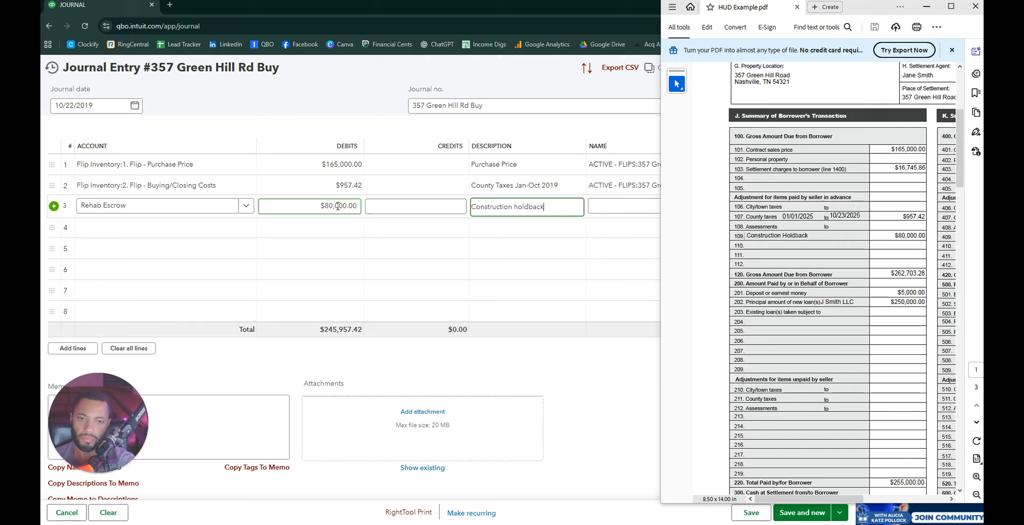
key(Tab)
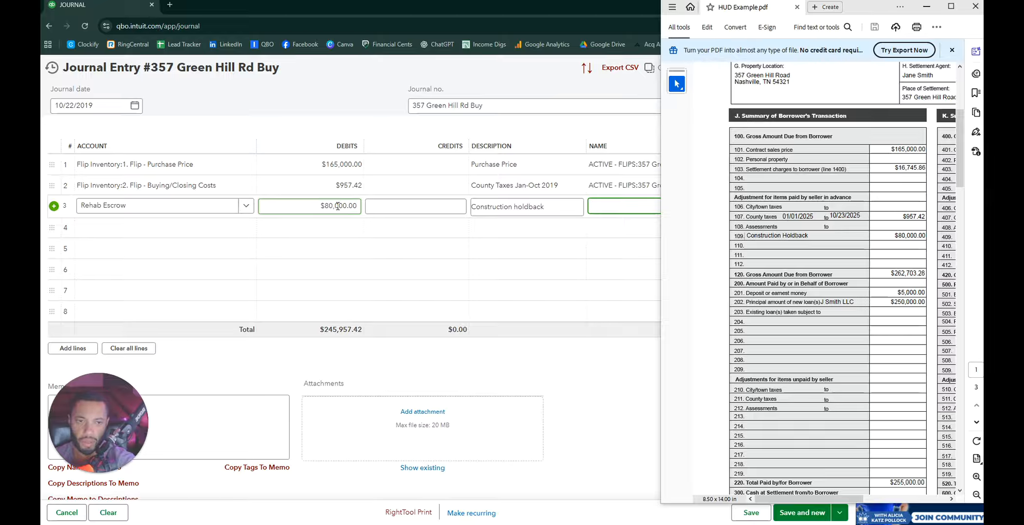
text(357)
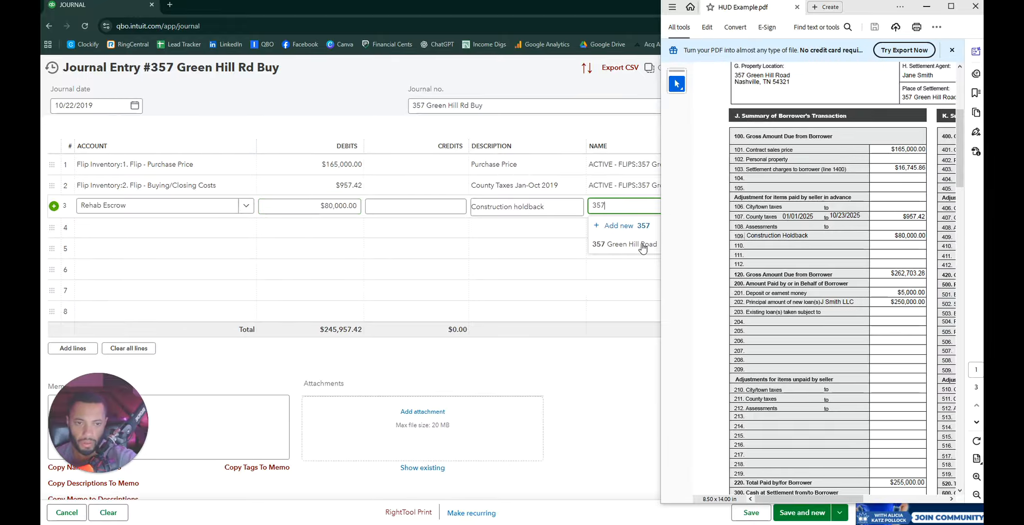
click(637, 241)
click(109, 224)
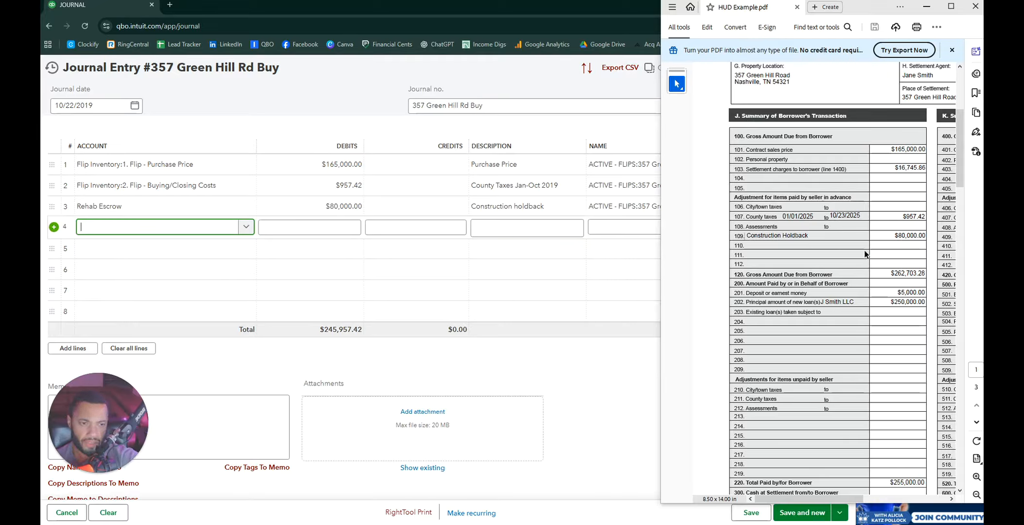
Step: Credit 5,000 on line 4 to the Purchase Closing Escrow - Earnest Money account
scroll(786, 283, down, 1)
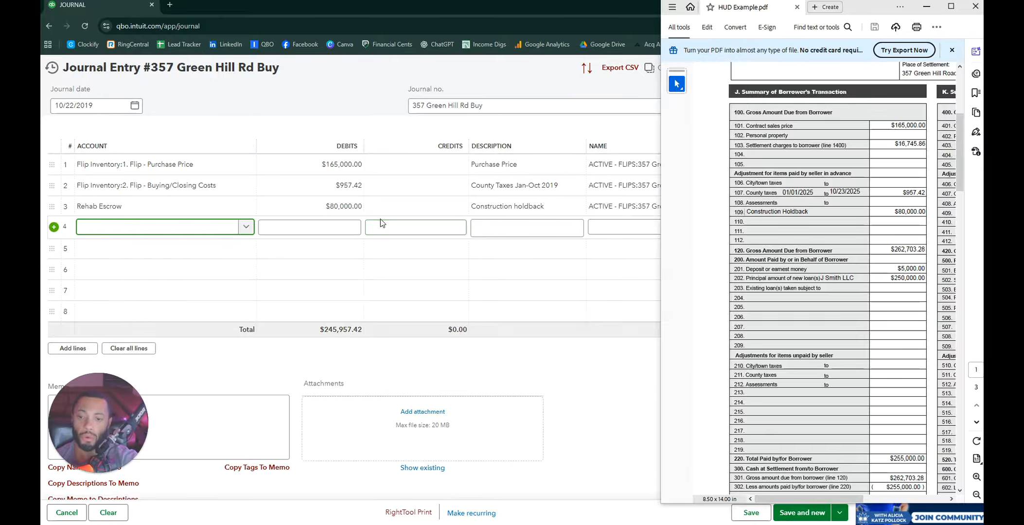
click(391, 227)
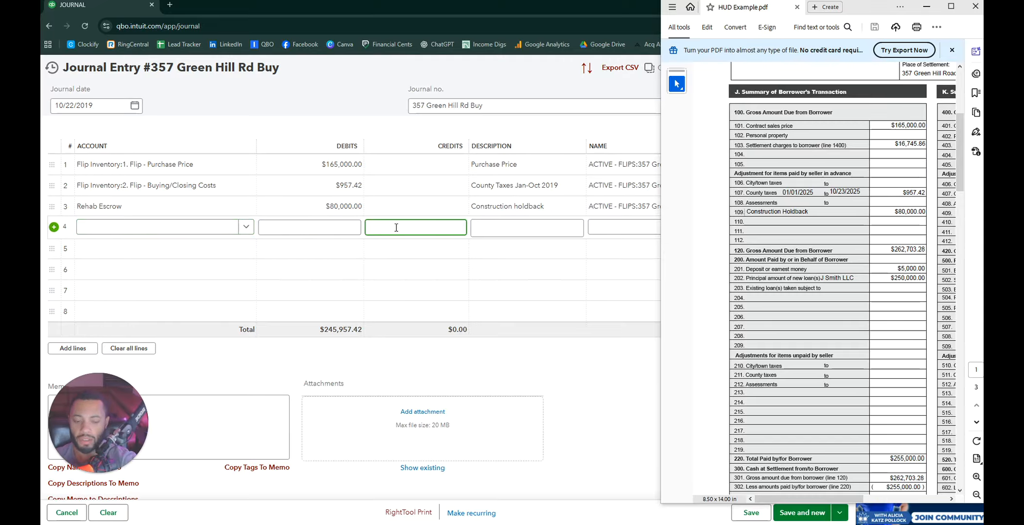
text(5000)
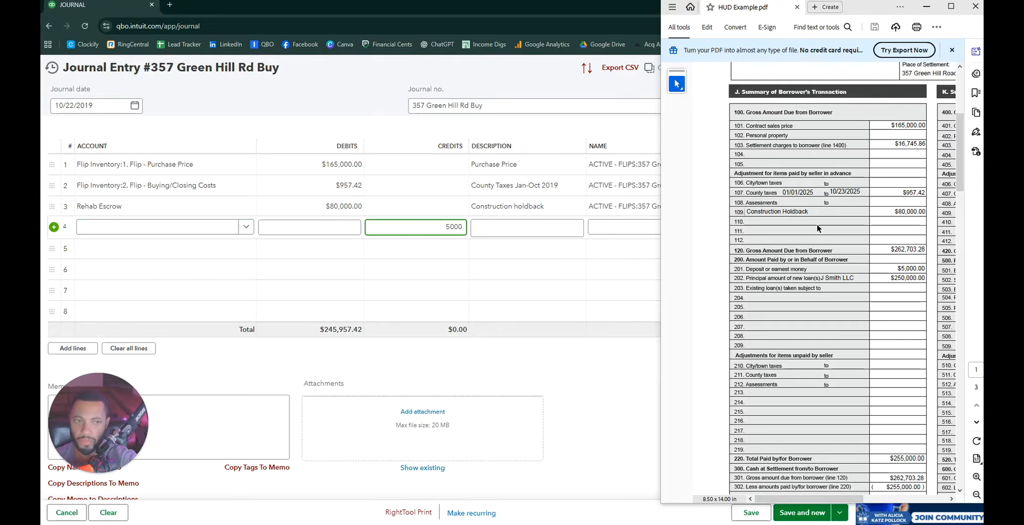
click(130, 227)
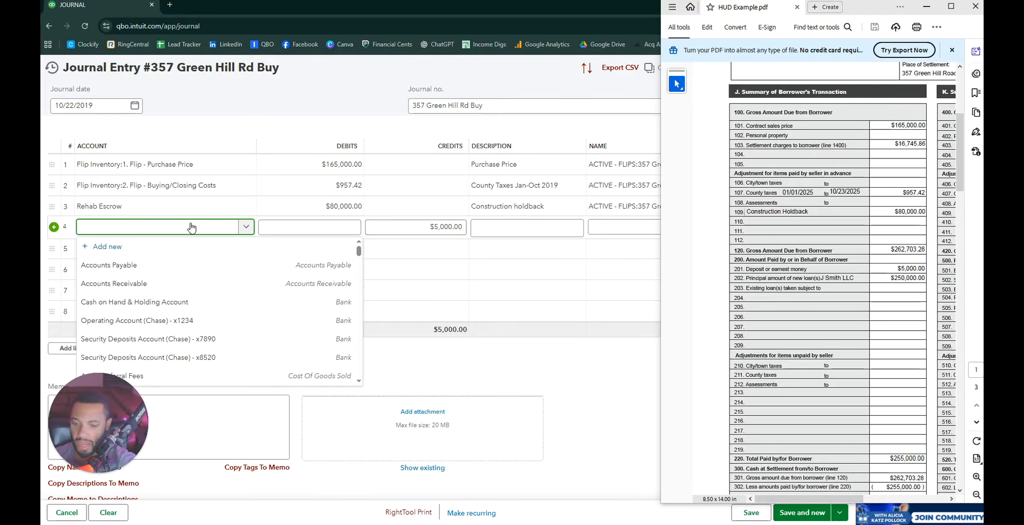
text(purch)
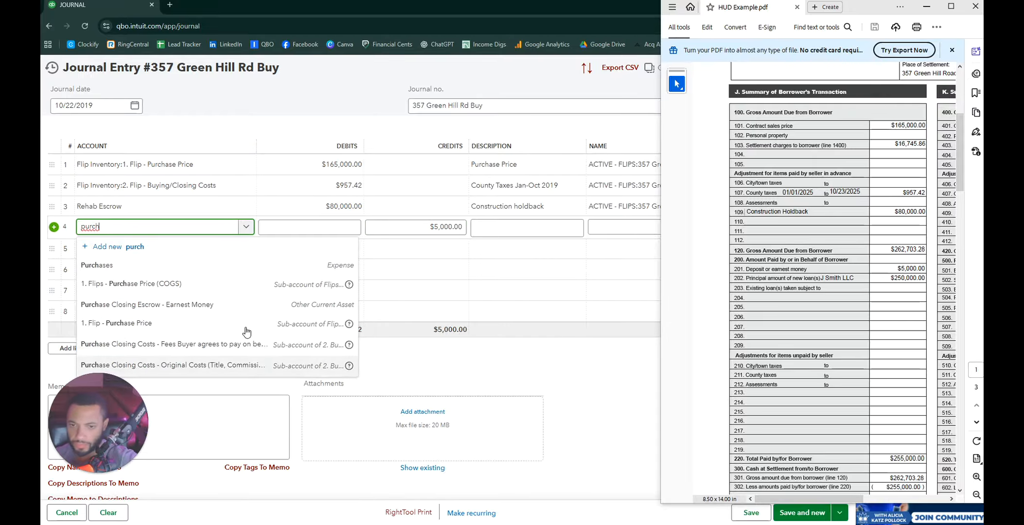
click(242, 305)
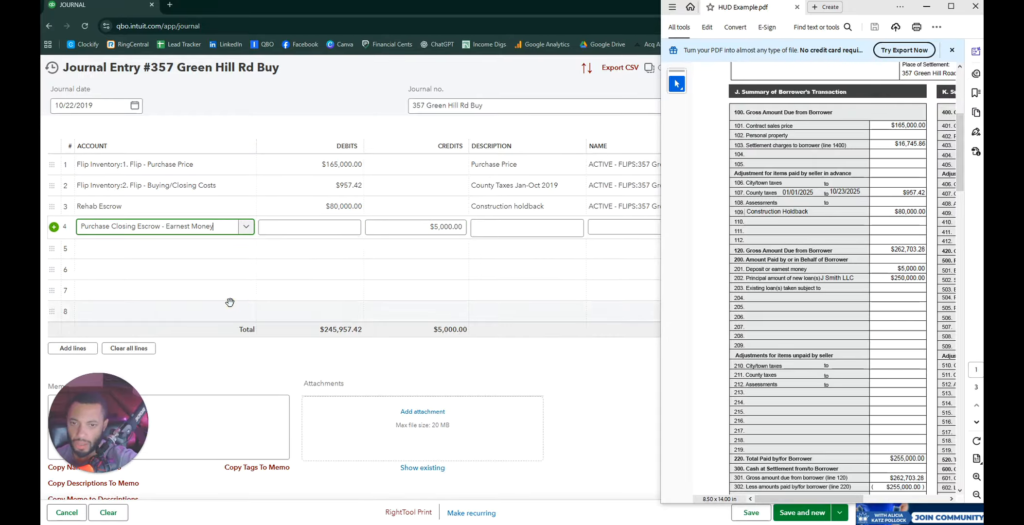
click(444, 229)
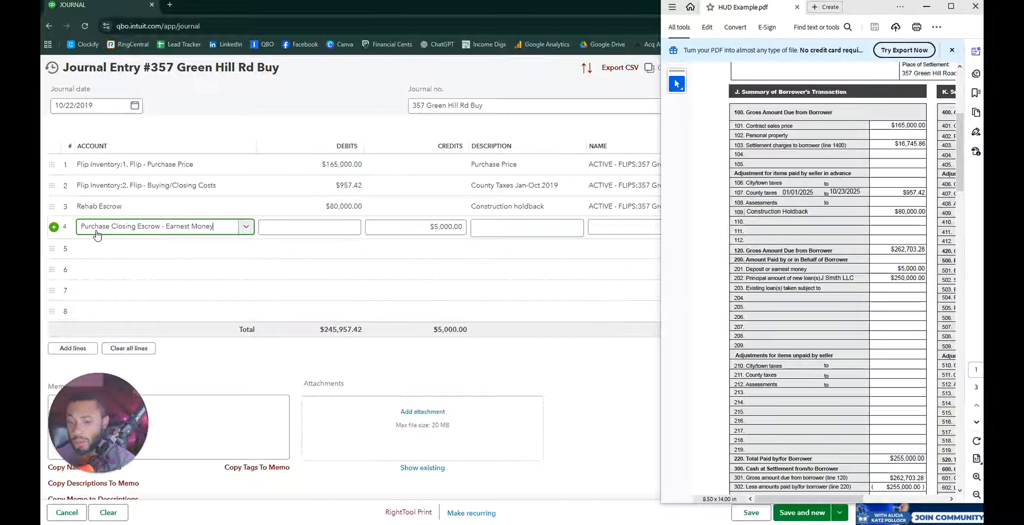
click(505, 228)
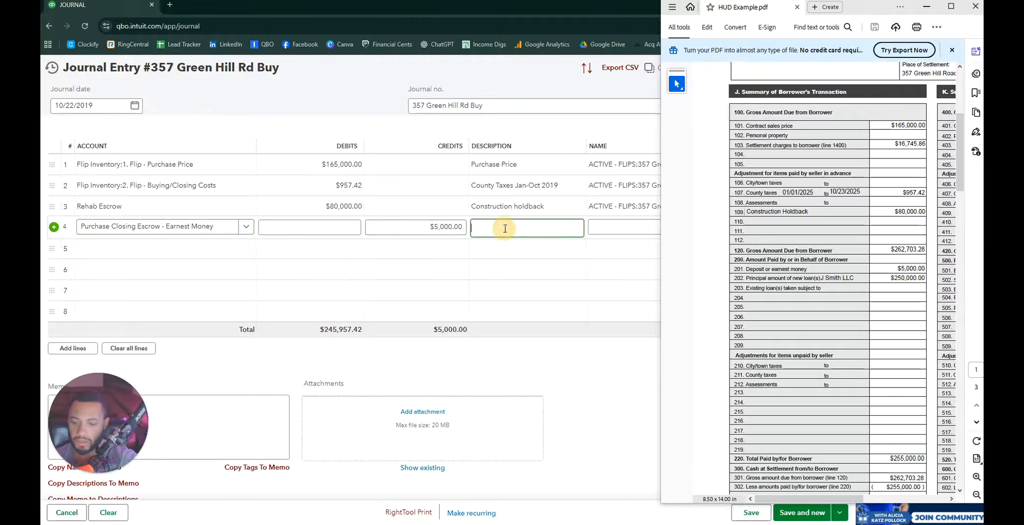
text(EMD)
key(Tab)
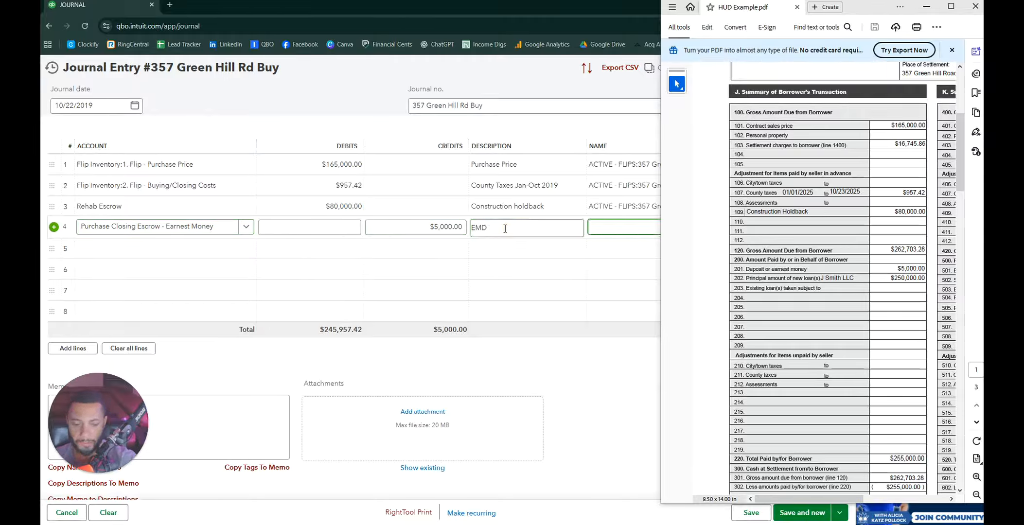
text(357)
click(650, 275)
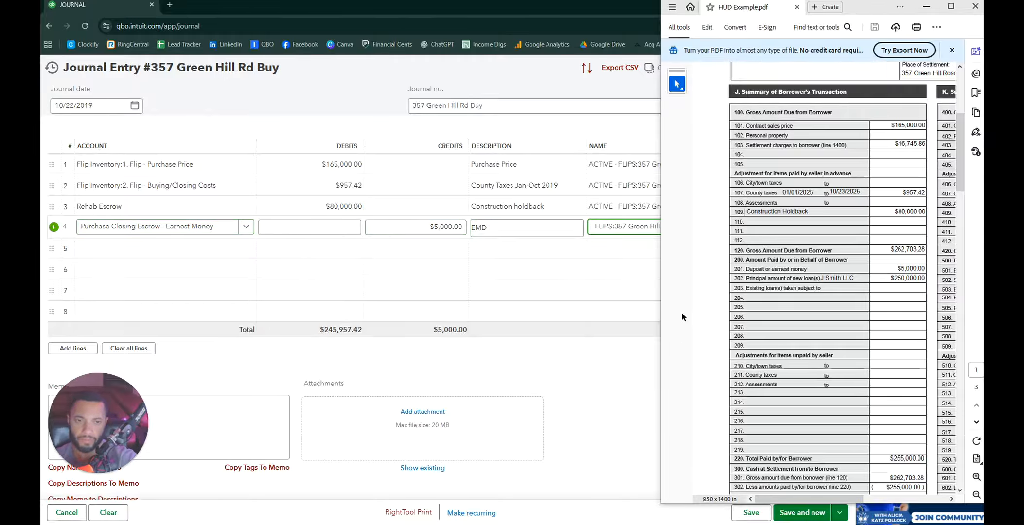
click(144, 247)
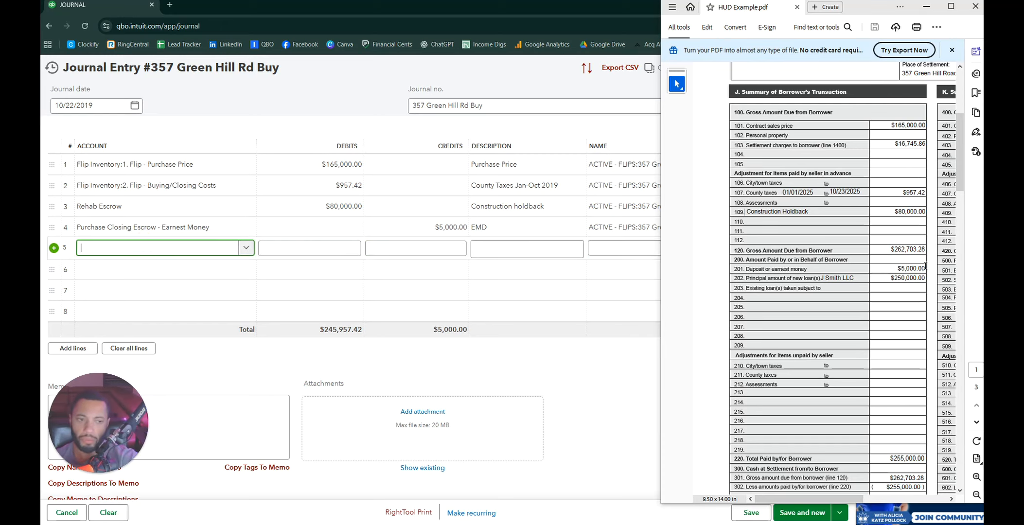
Step: Credit 250,000 on line 5 to the Private Money Loan (Principal) account
click(395, 249)
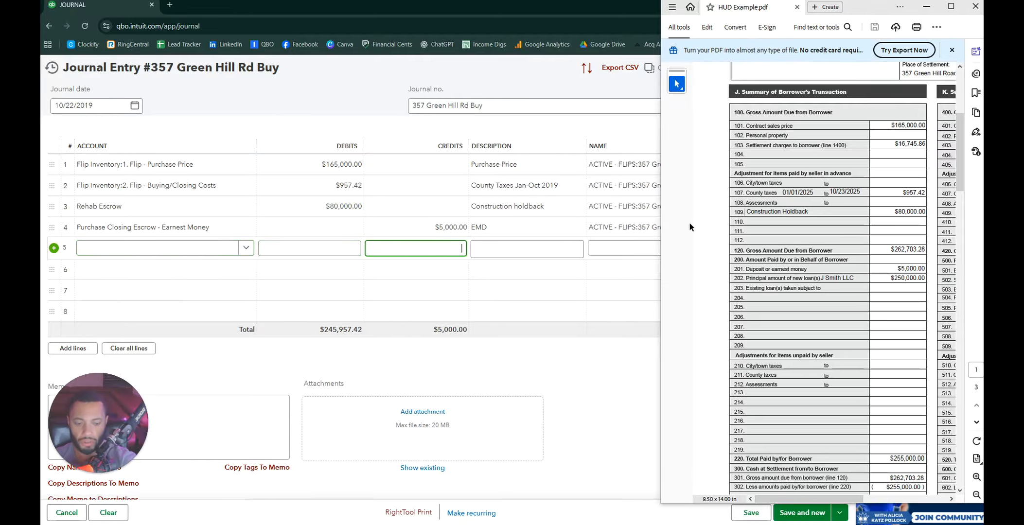
text(250,000)
key(Tab)
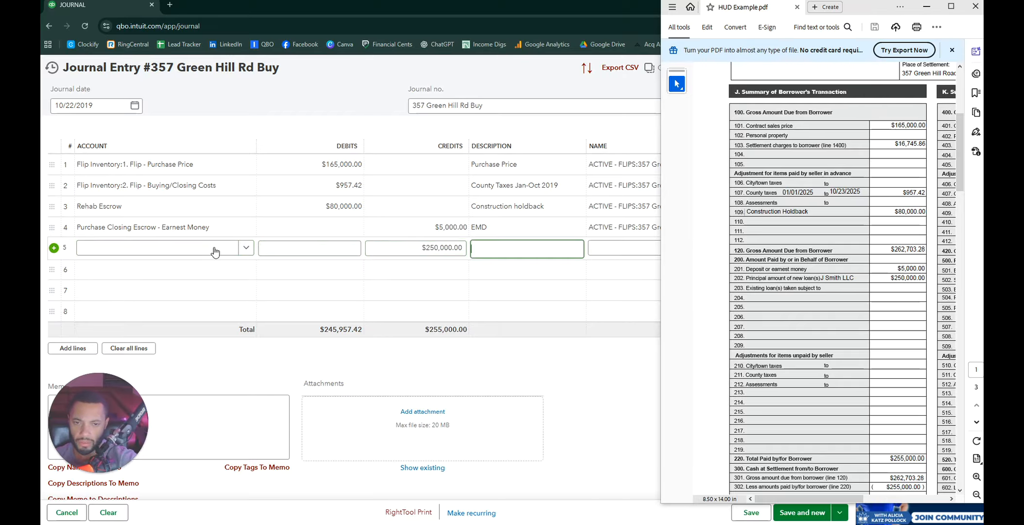
click(201, 248)
text(note)
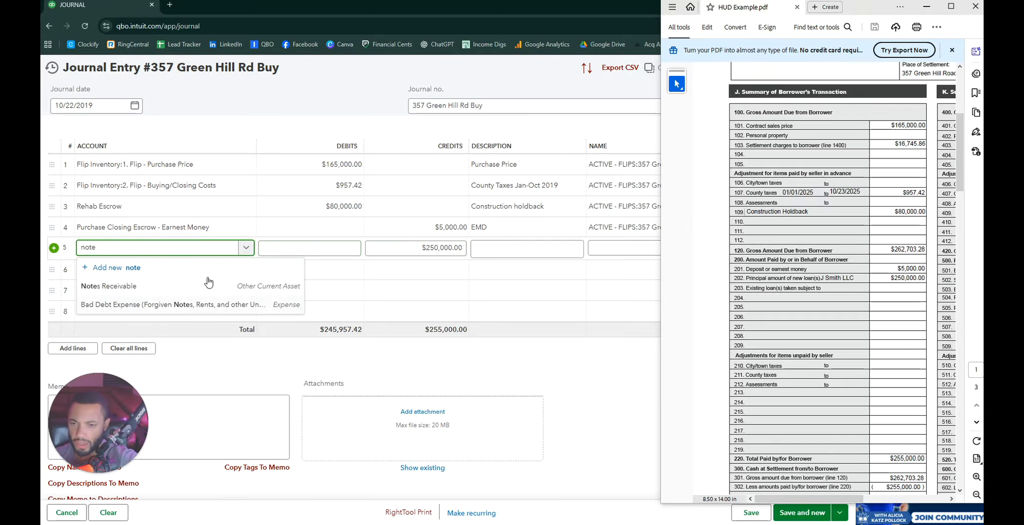
click(246, 249)
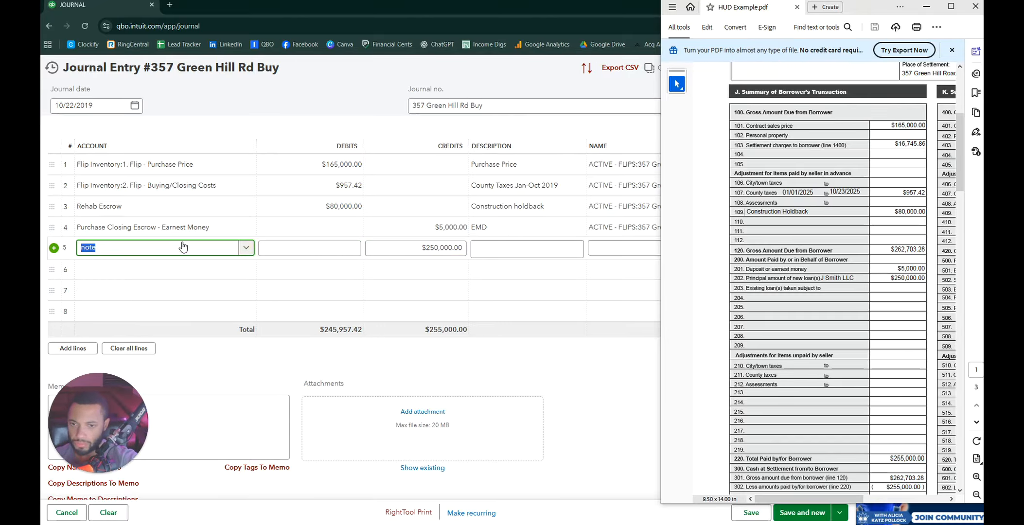
key(BackSpace)
text(p)
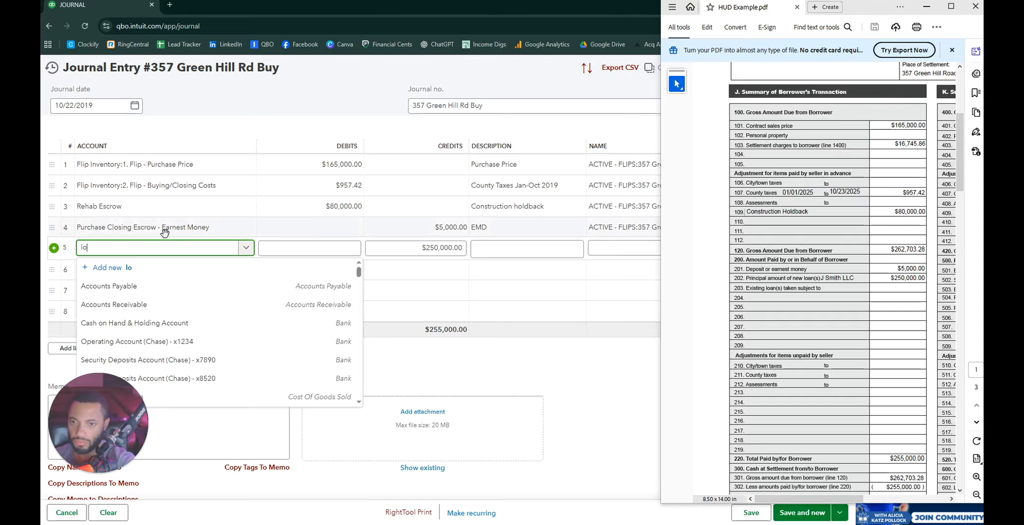
key(BackSpace)
text(private)
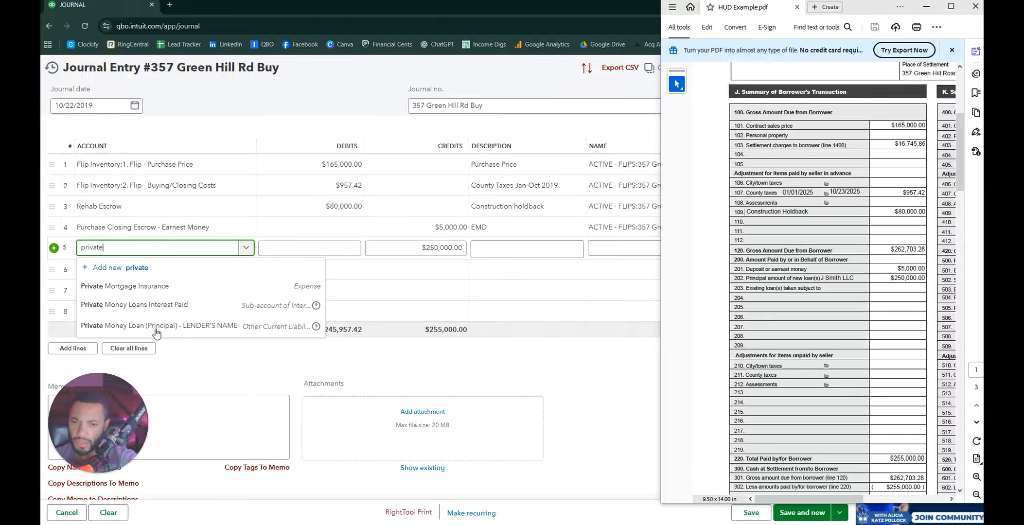
click(206, 329)
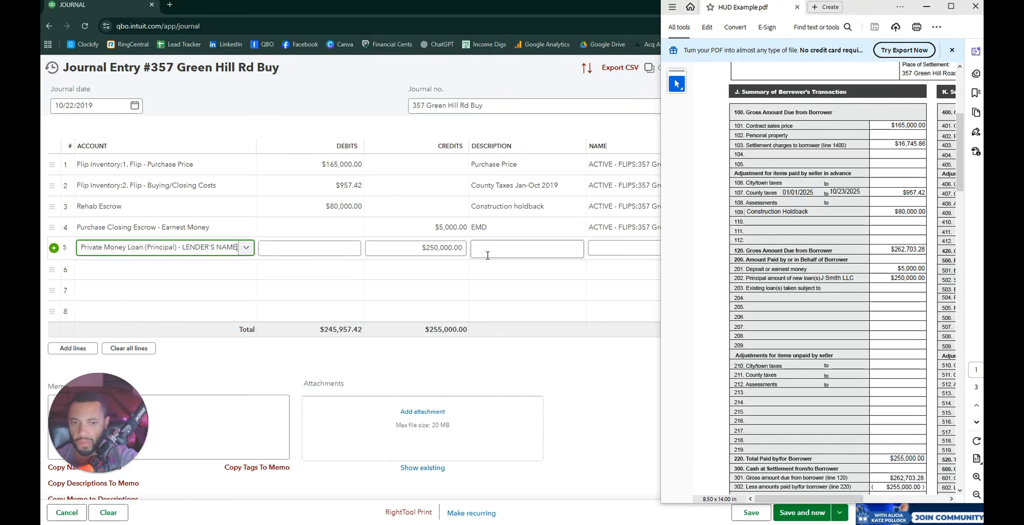
click(518, 252)
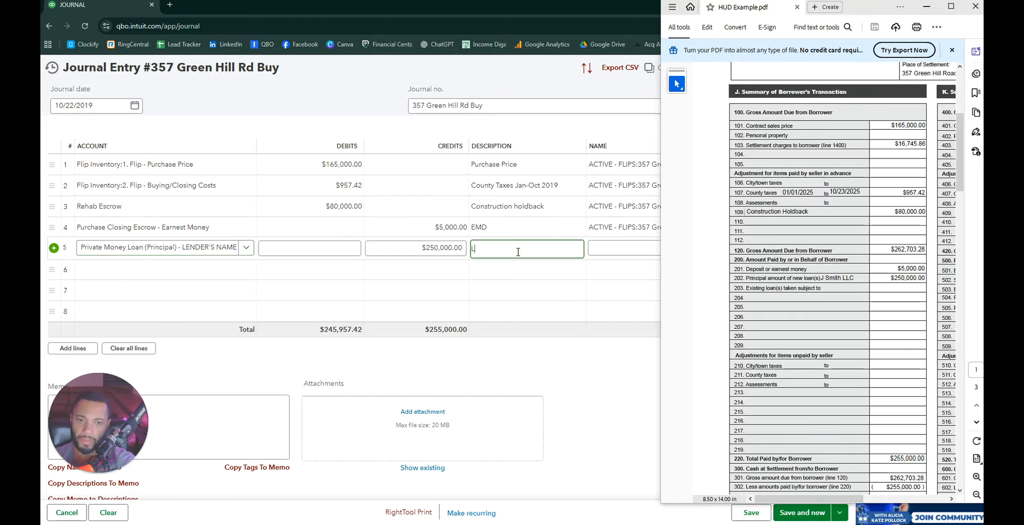
text(Loan)
key(Tab)
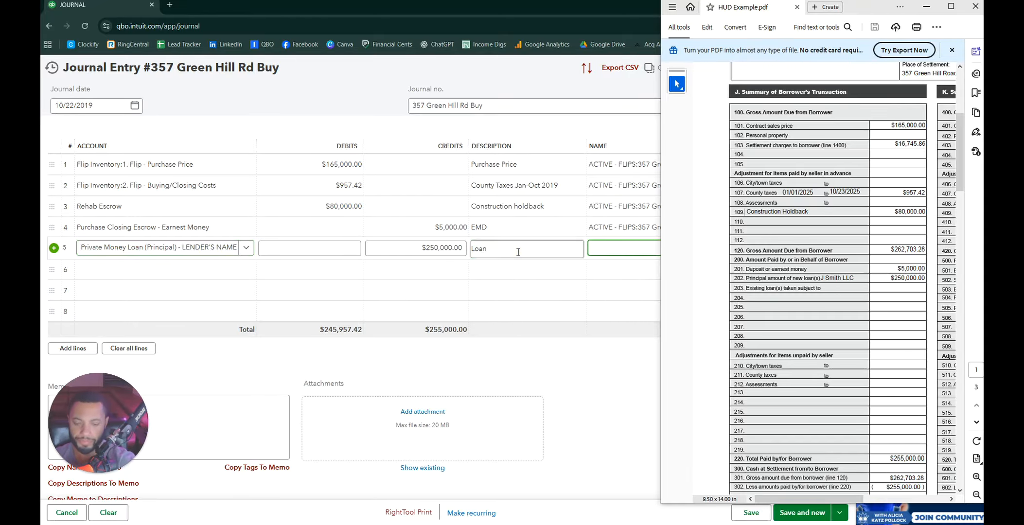
click(626, 250)
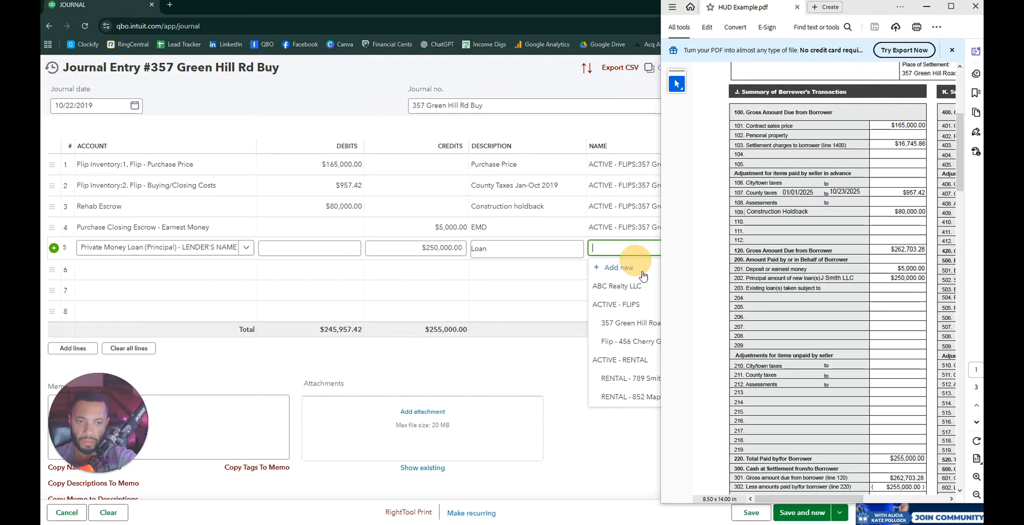
click(641, 324)
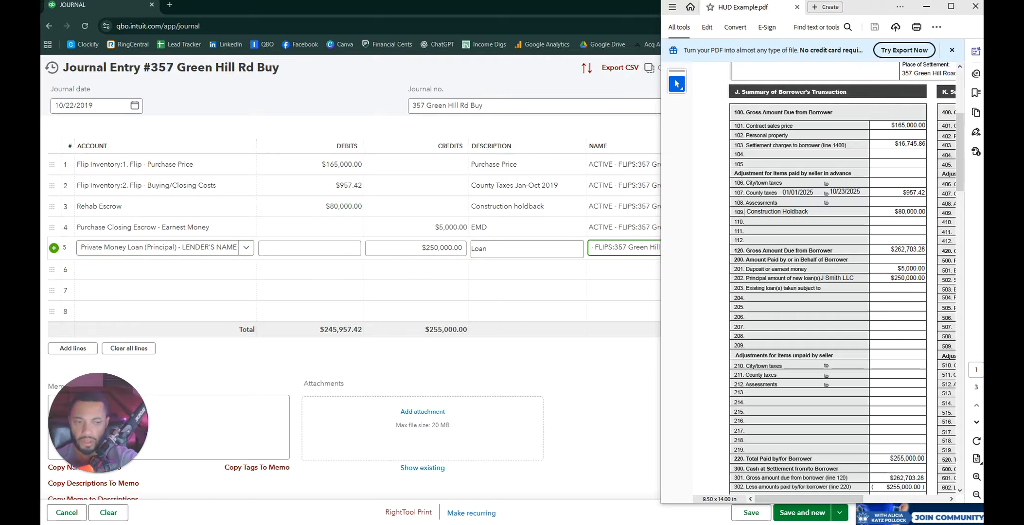
scroll(847, 269, down, 3)
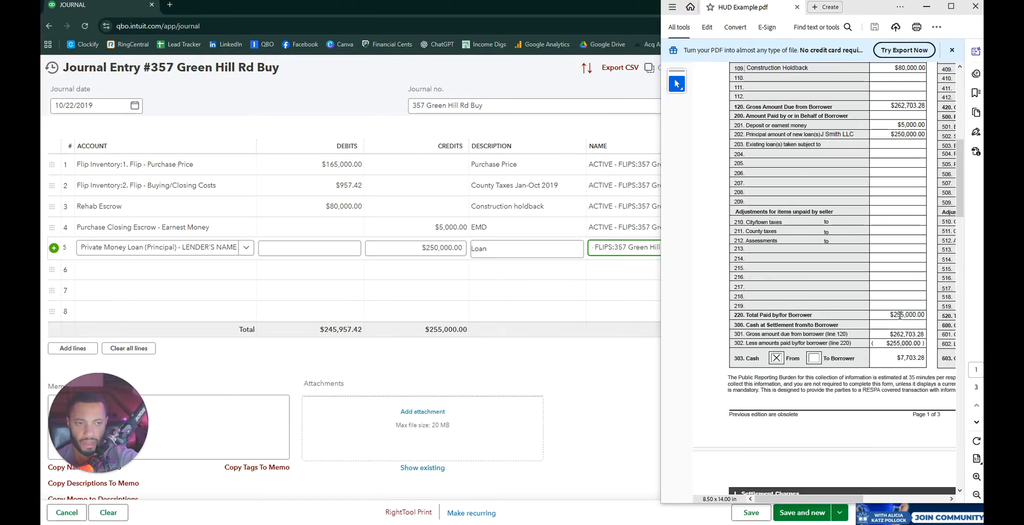
scroll(882, 200, up, 2)
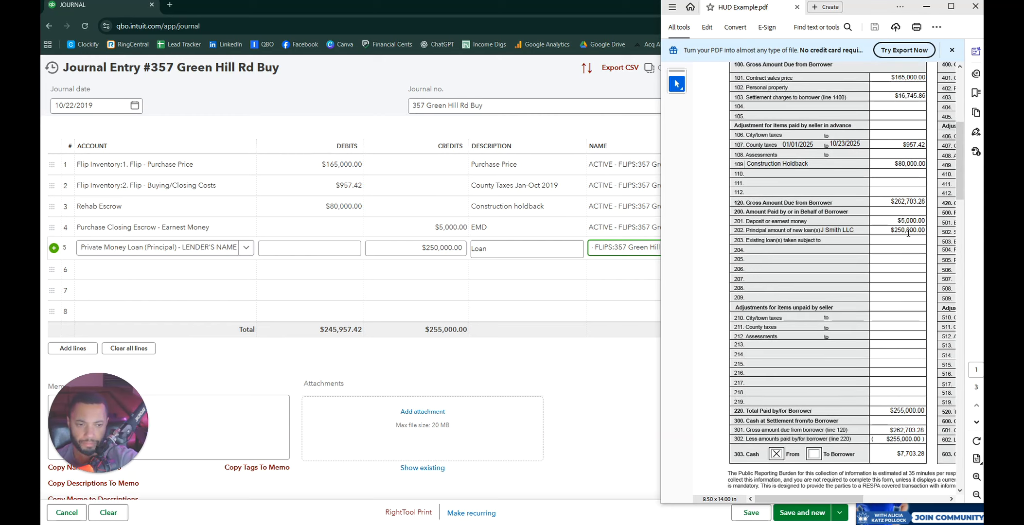
scroll(908, 234, down, 3)
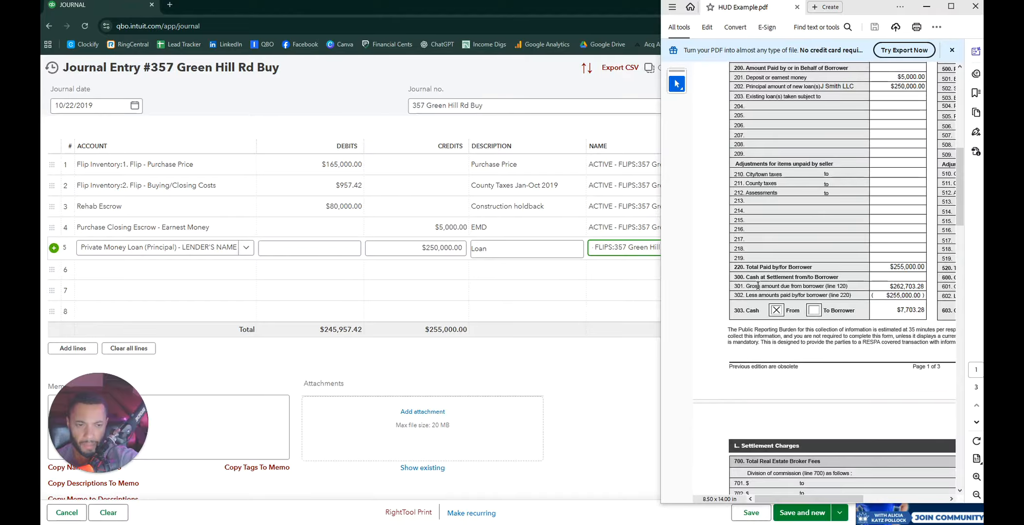
scroll(919, 292, up, 4)
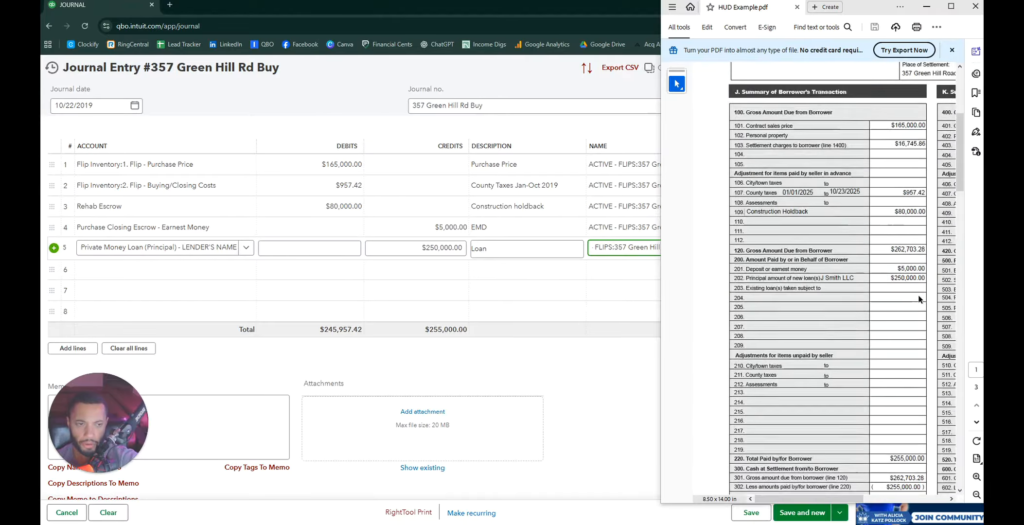
scroll(919, 298, up, 1)
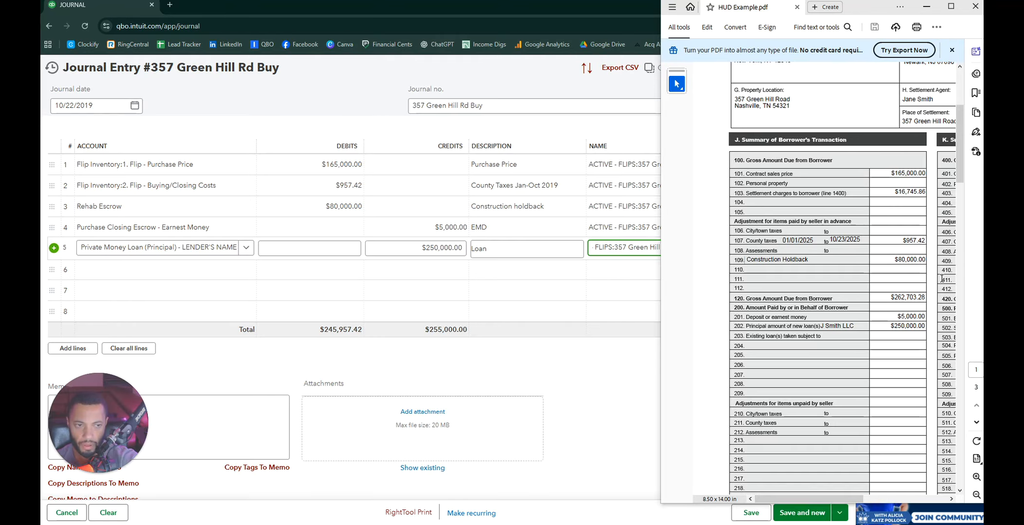
scroll(904, 316, down, 5)
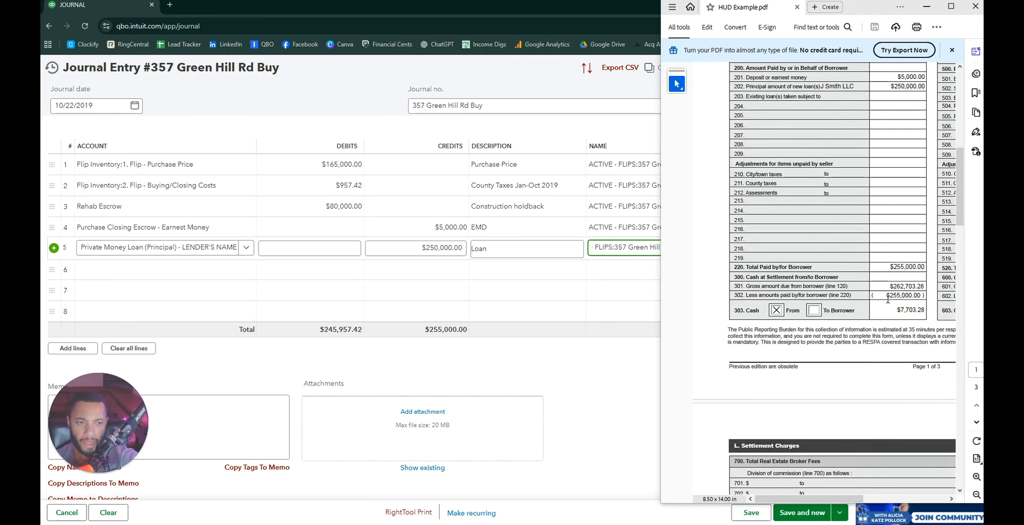
mouse_move(889, 298)
mouse_down()
mouse_move(918, 296)
mouse_move(908, 297)
mouse_up()
click(908, 296)
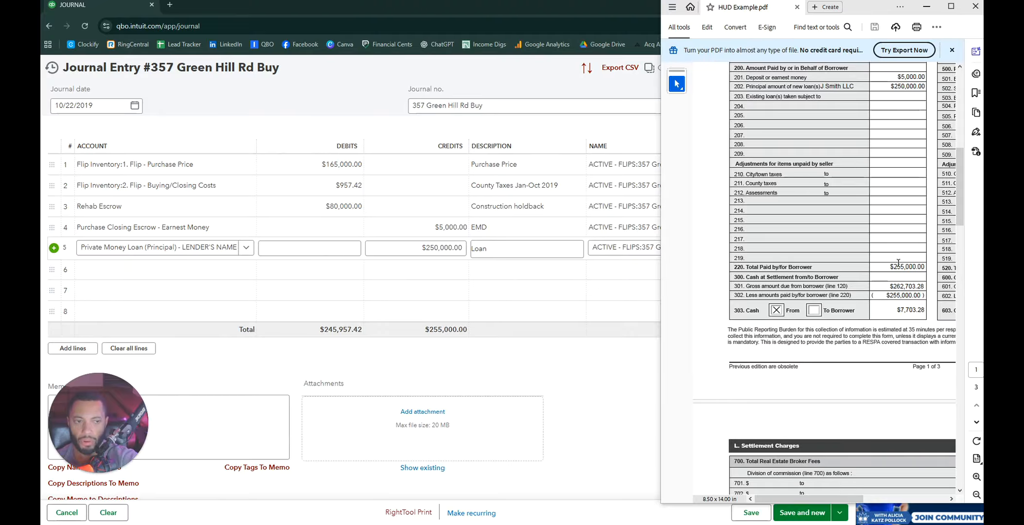
scroll(897, 294, up, 3)
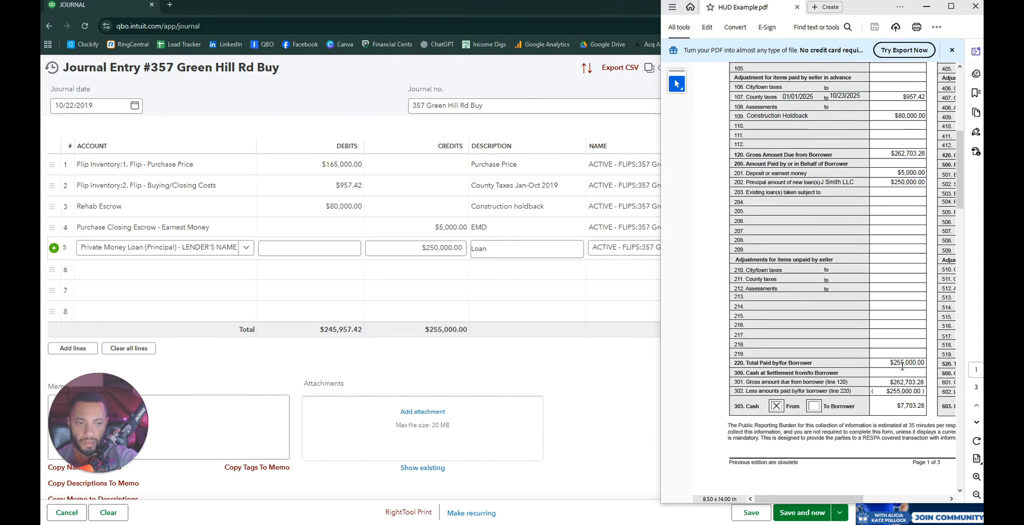
scroll(890, 241, down, 2)
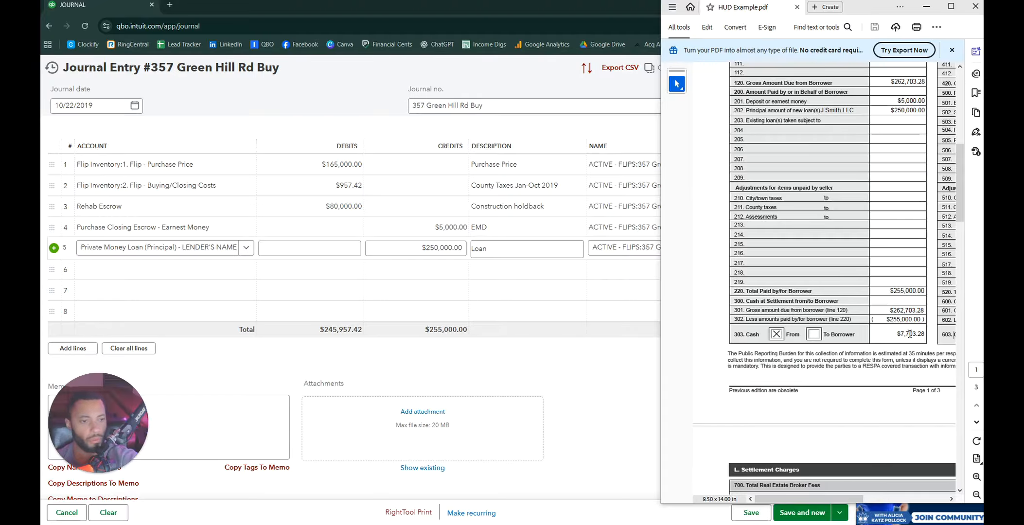
scroll(850, 324, up, 2)
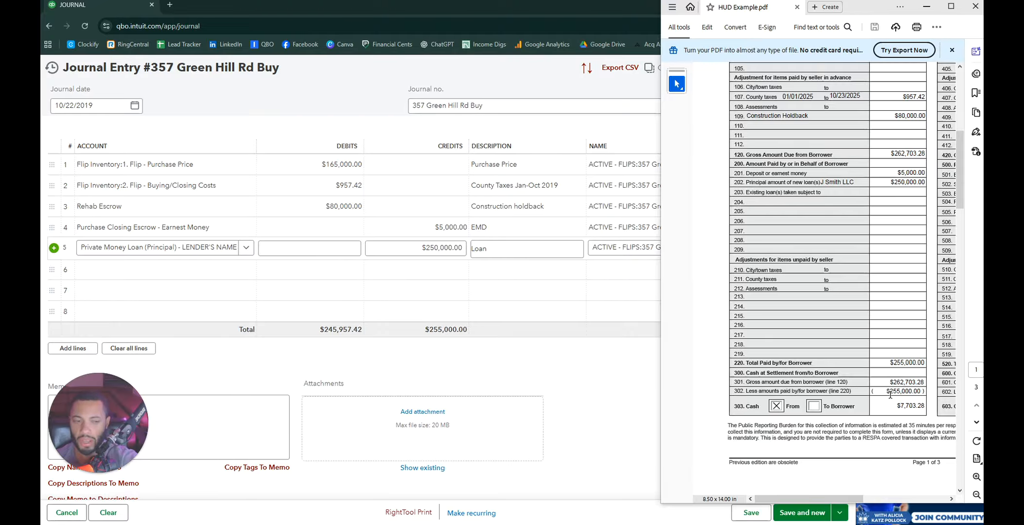
scroll(930, 267, up, 3)
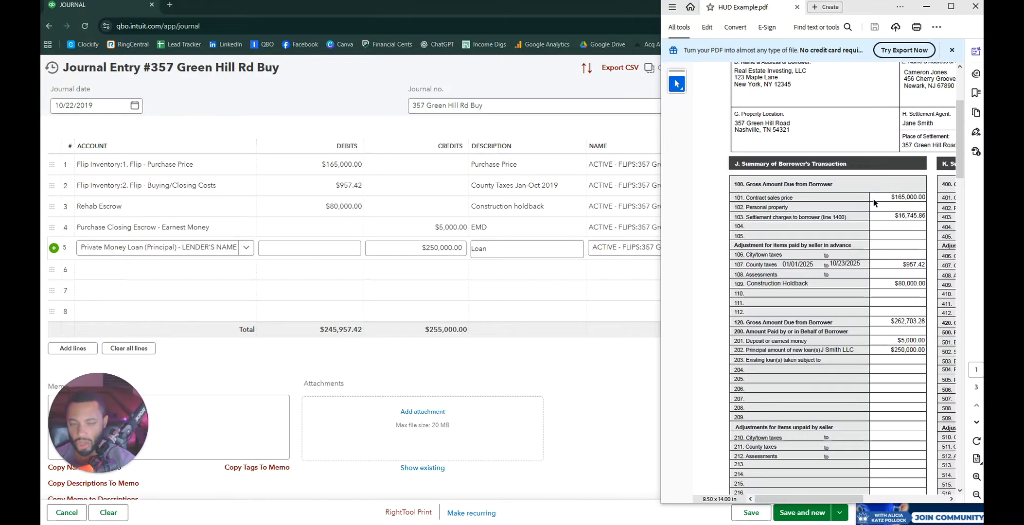
scroll(927, 323, down, 1)
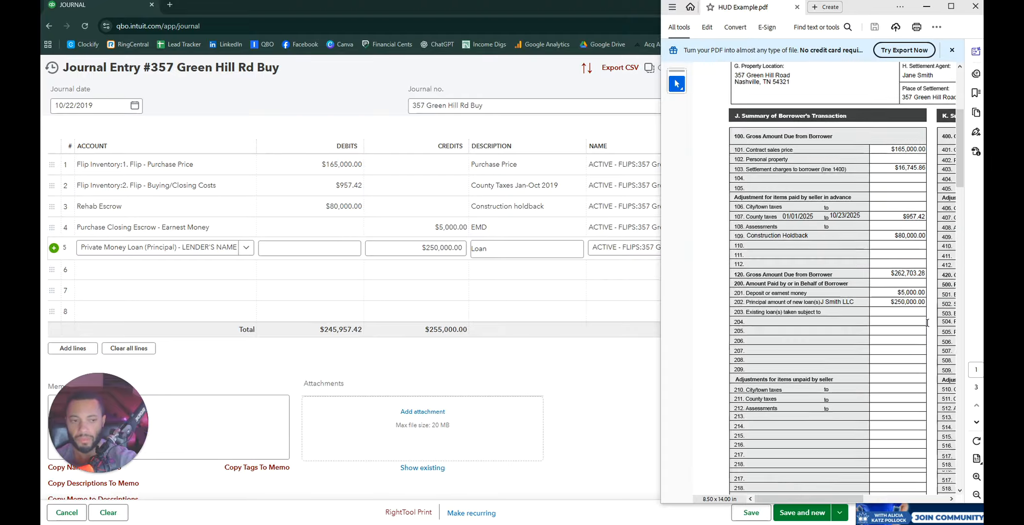
scroll(927, 323, down, 3)
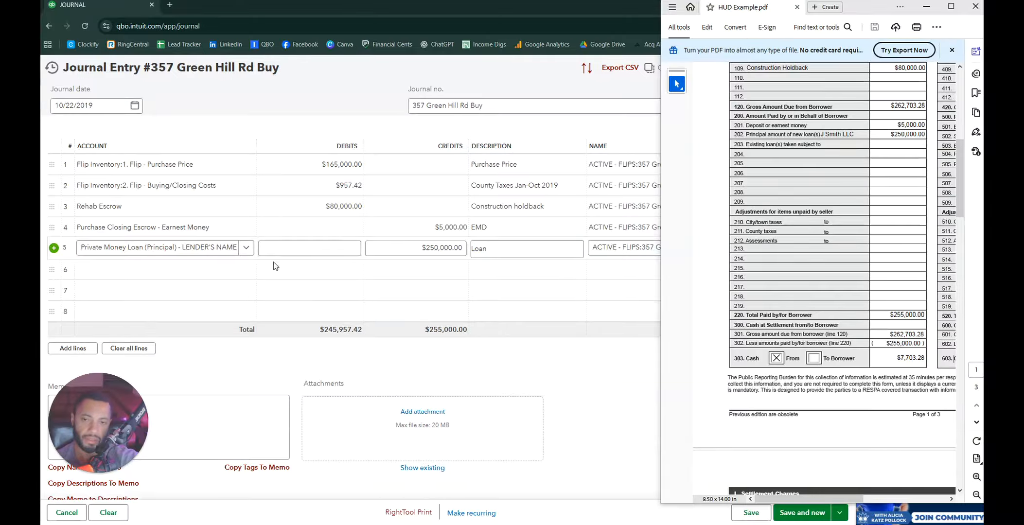
click(115, 269)
click(248, 269)
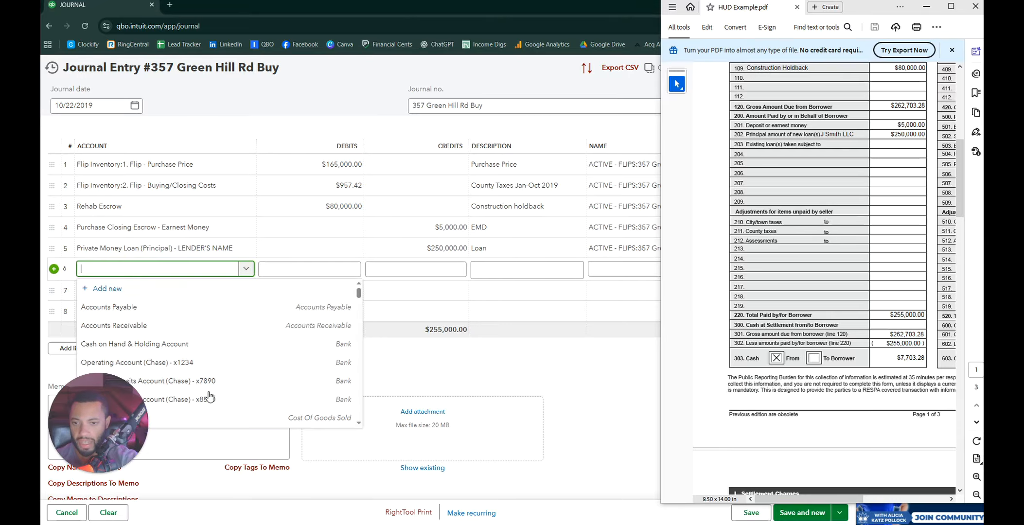
click(192, 364)
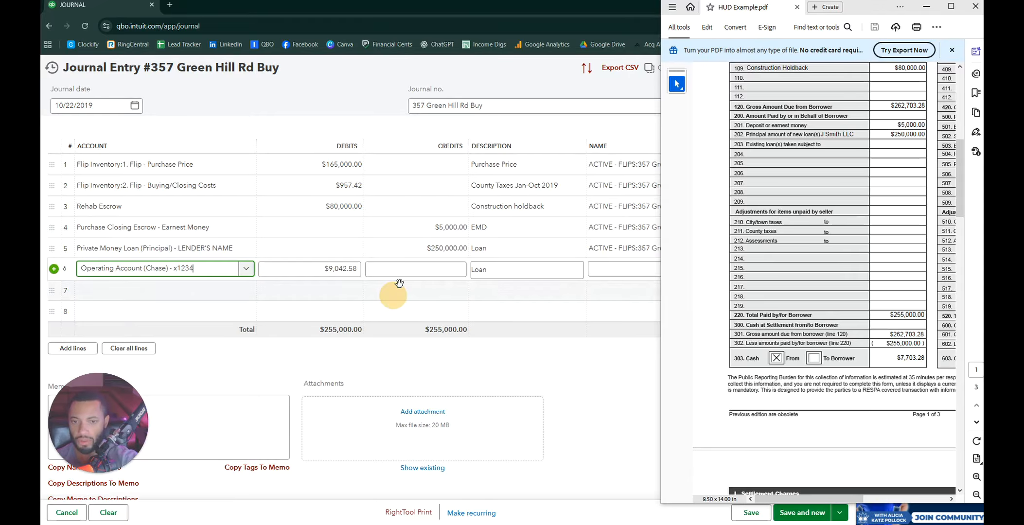
double_click(332, 267)
key(BackSpace)
key(Tab)
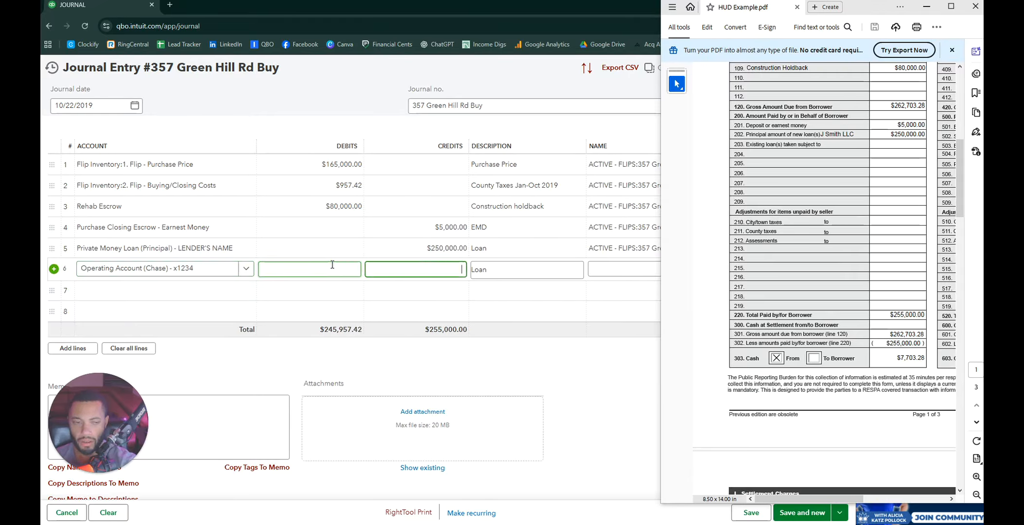
text(770)
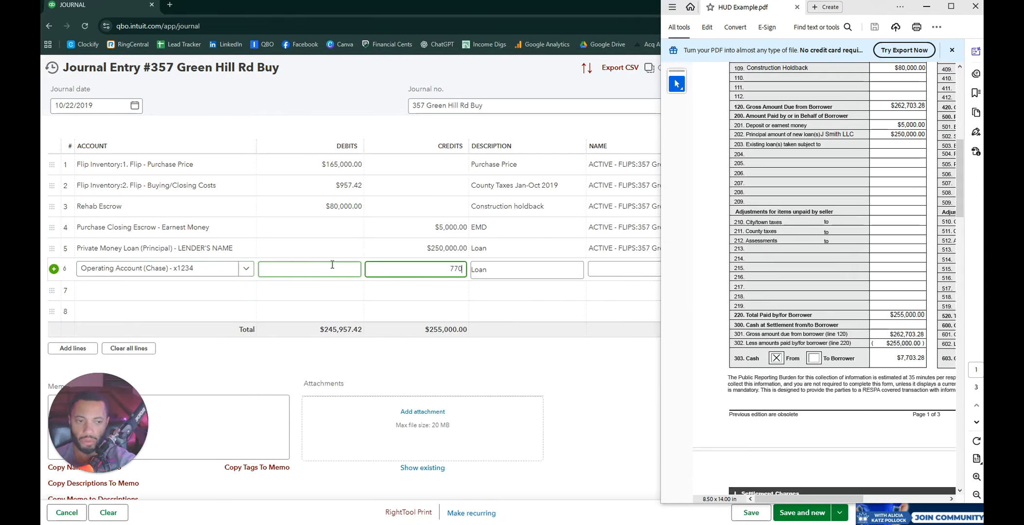
text(3.28)
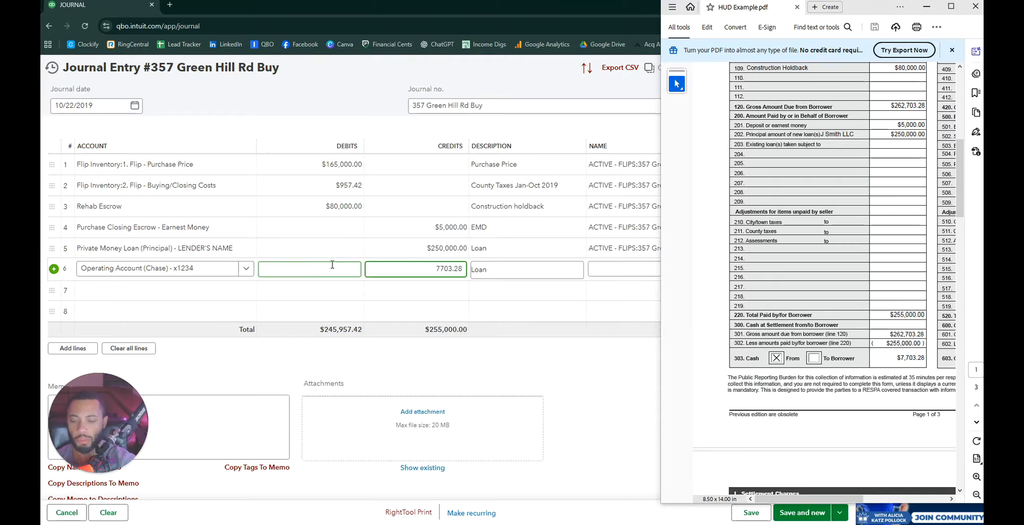
key(Tab)
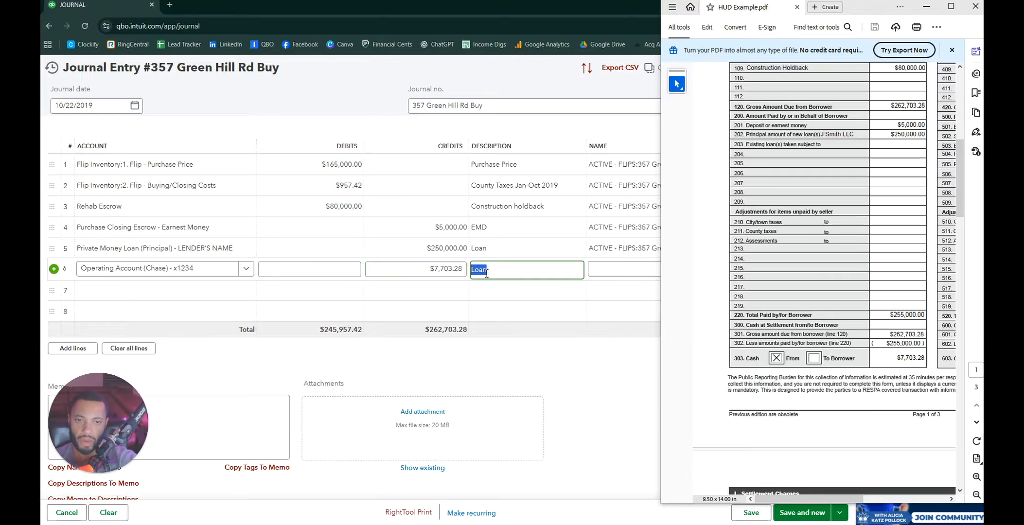
text(Cash to )
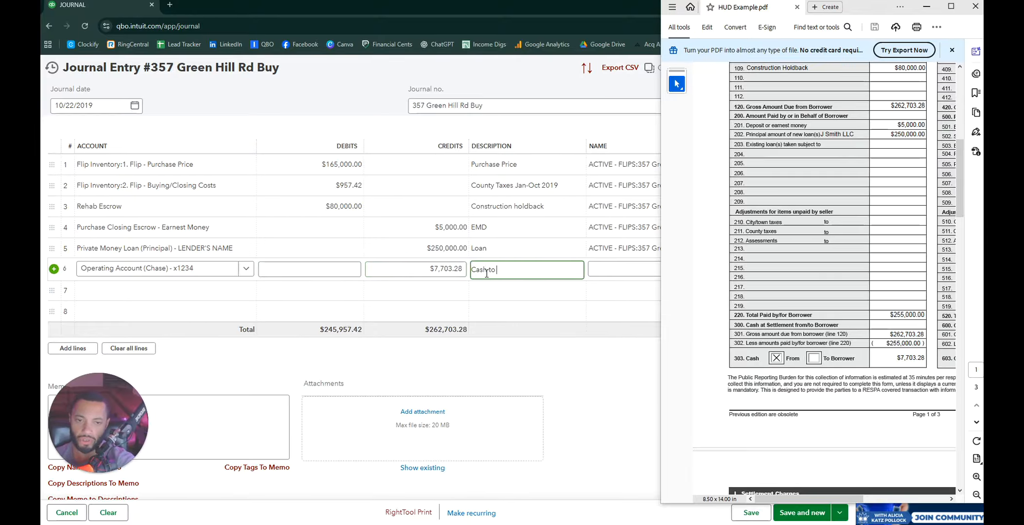
text(closing)
key(Tab)
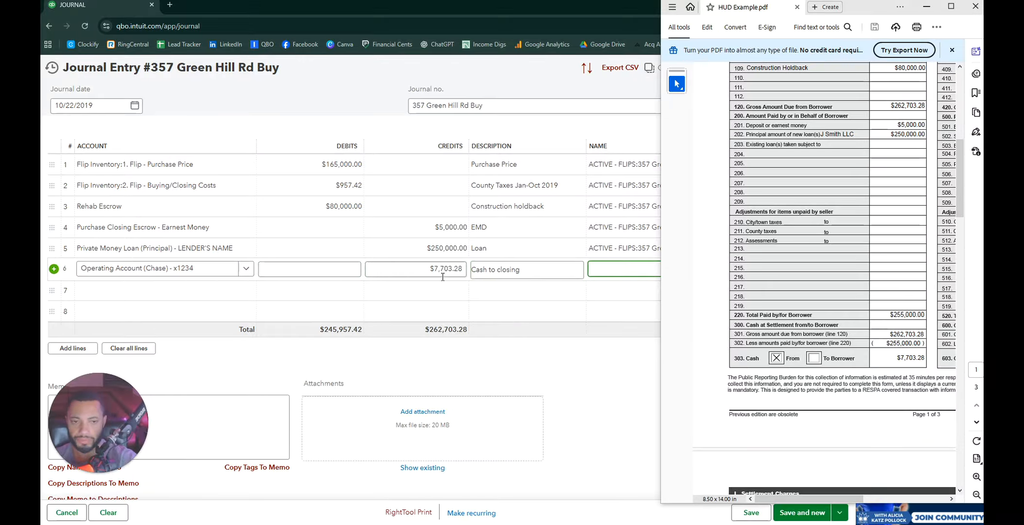
click(627, 346)
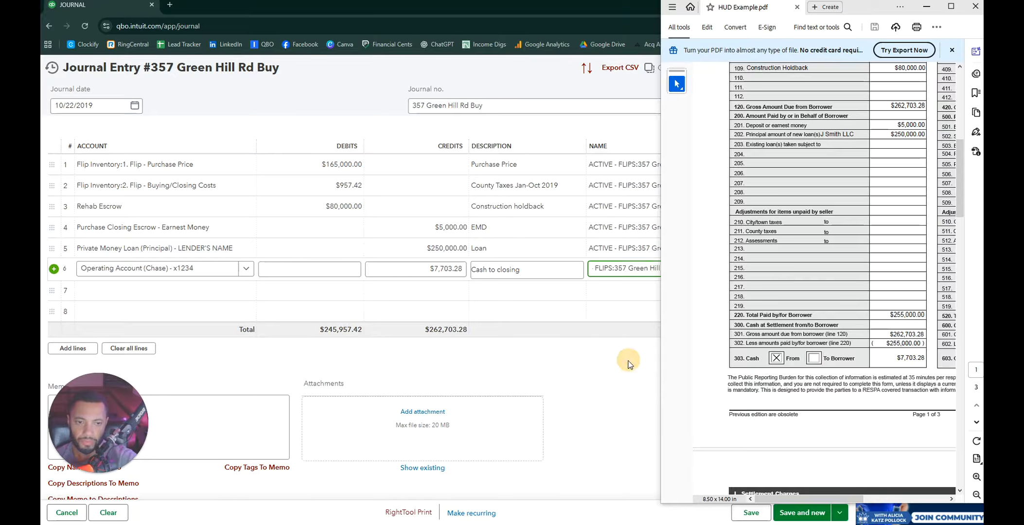
Step: Scroll the HUD statement to section L Settlement Charges and widen the Acrobat window
scroll(852, 331, down, 6)
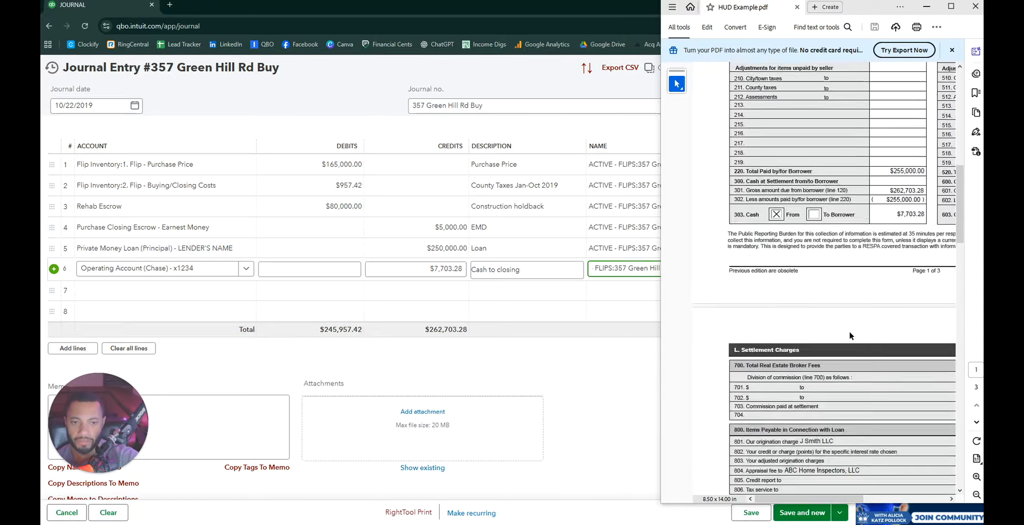
scroll(842, 328, up, 2)
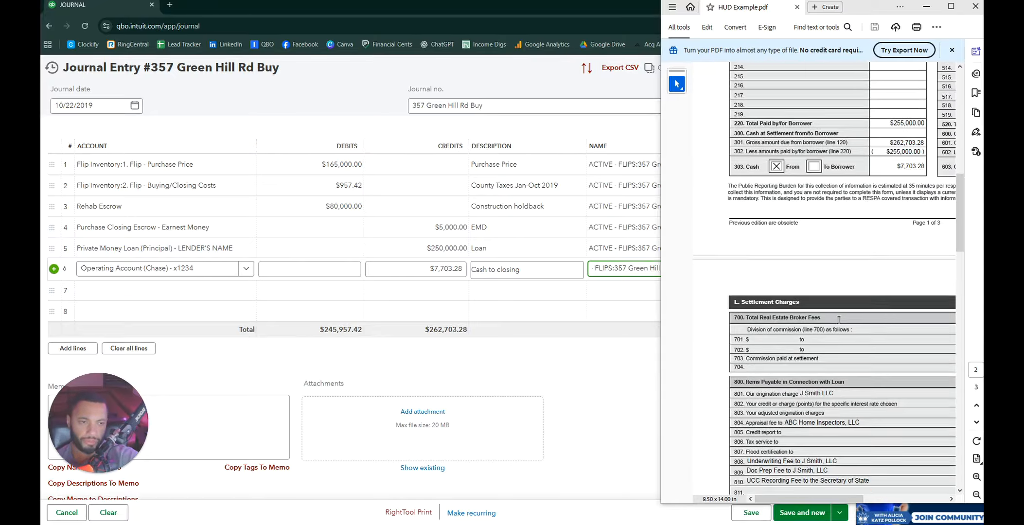
scroll(838, 319, down, 5)
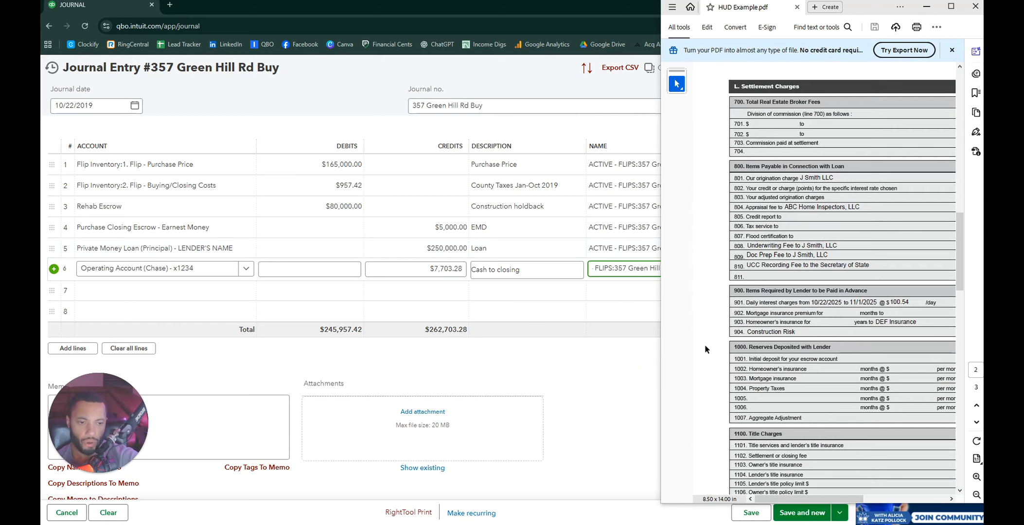
drag(656, 305, 443, 304)
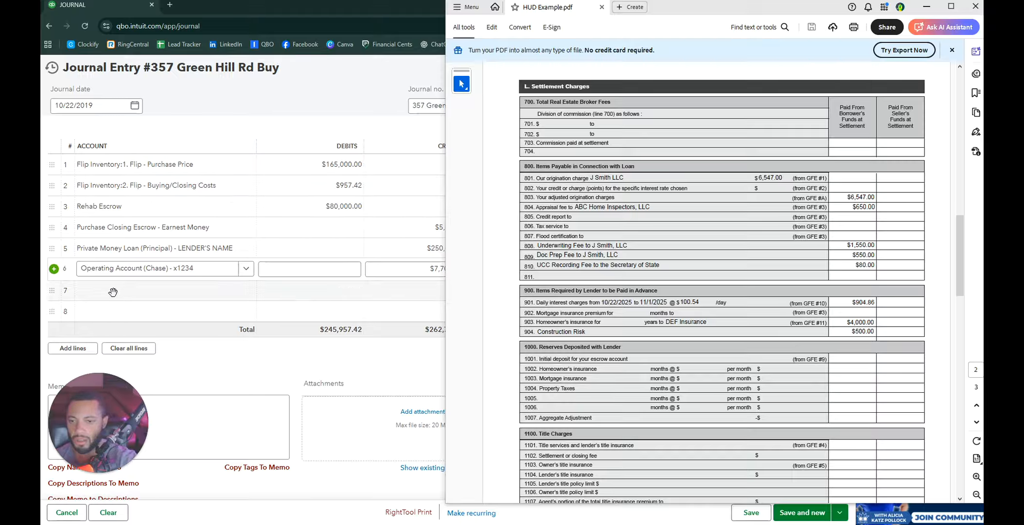
Step: Search 'loan' and set line 7's account to Flip Inventory:4. Flip - Loan Interest/Costs
click(246, 290)
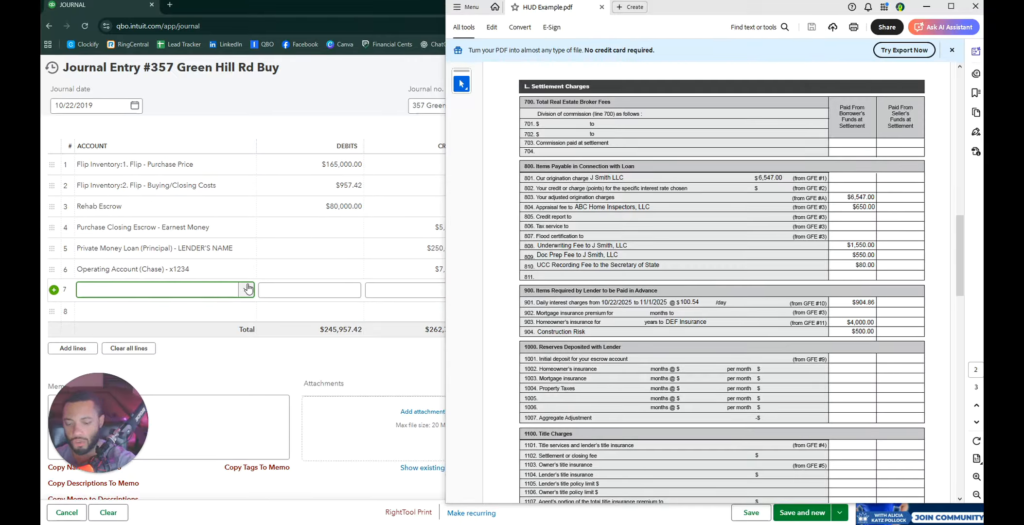
text(loan)
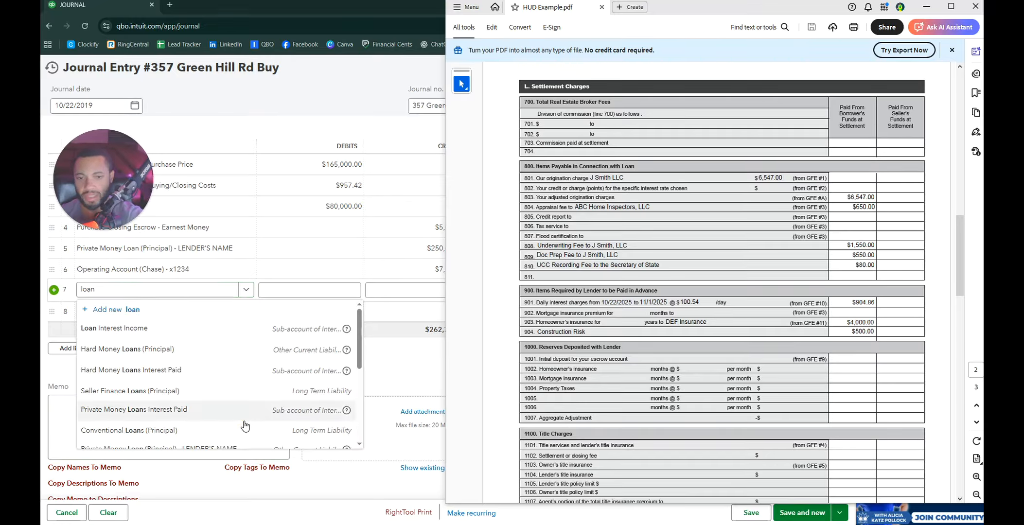
scroll(232, 416, down, 1)
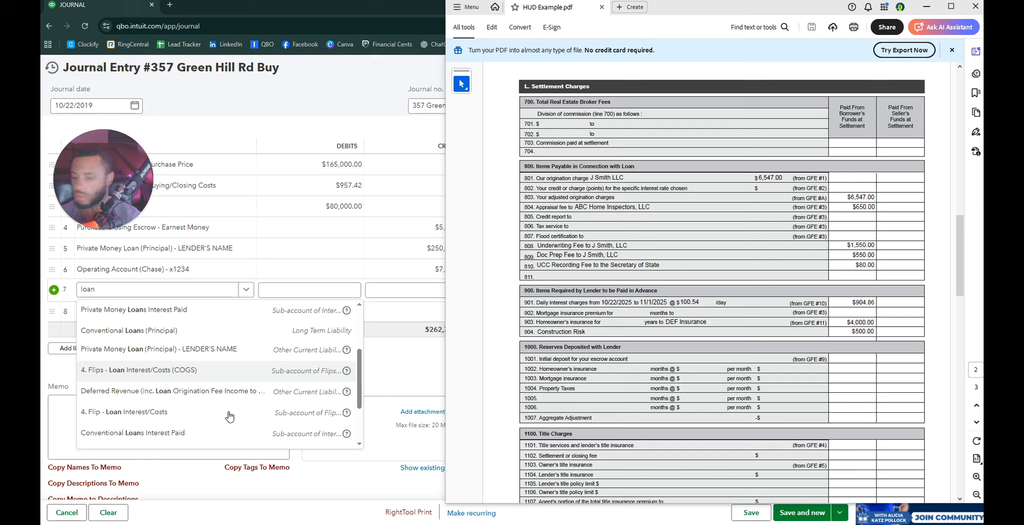
scroll(209, 389, up, 5)
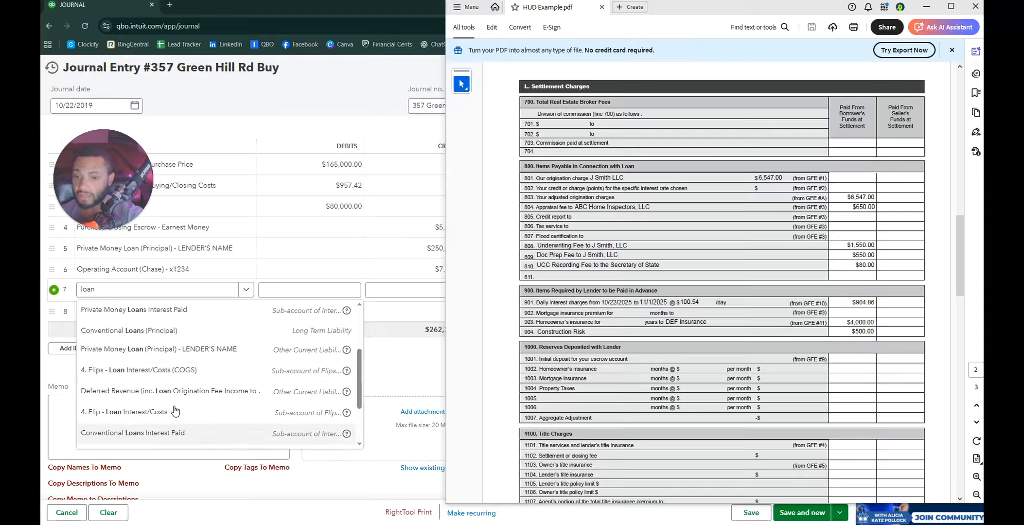
scroll(199, 380, down, 5)
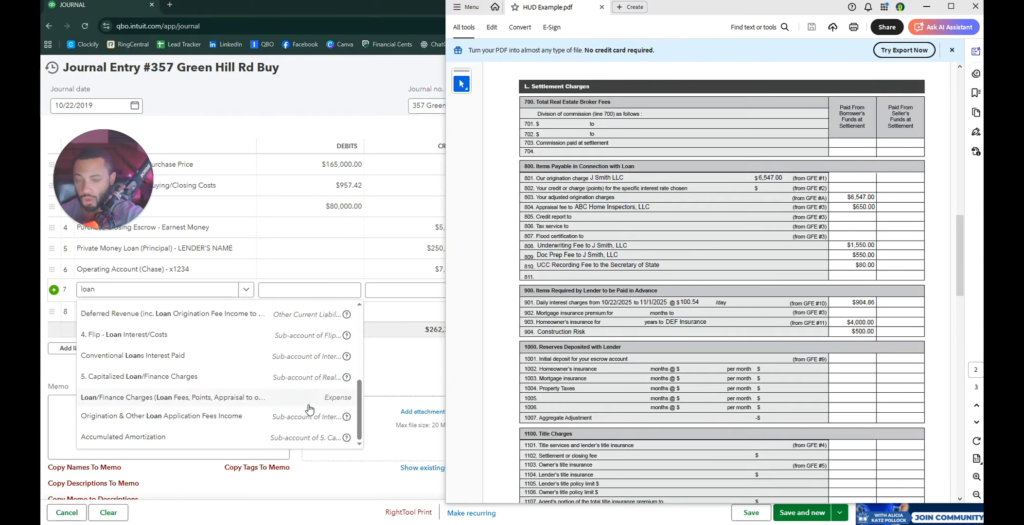
scroll(311, 410, up, 2)
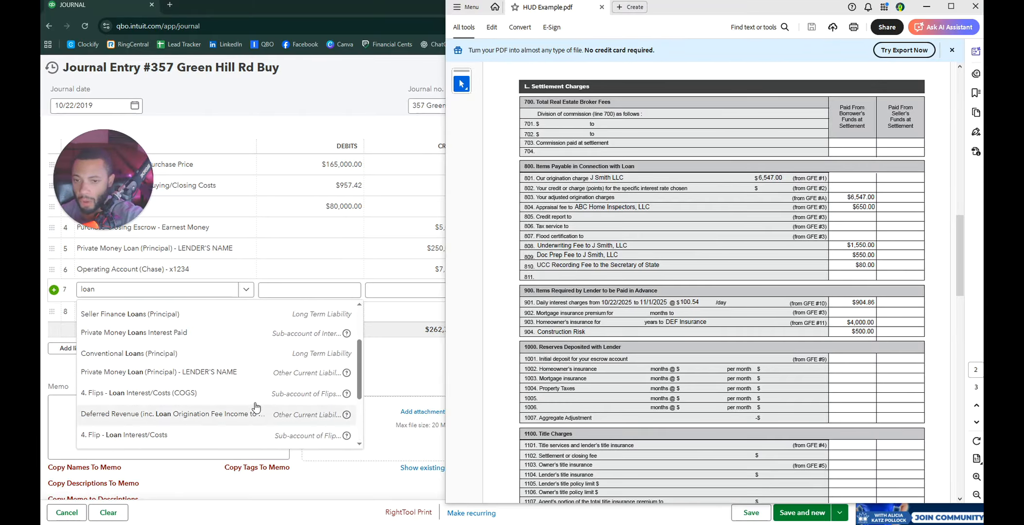
scroll(291, 408, up, 2)
click(132, 288)
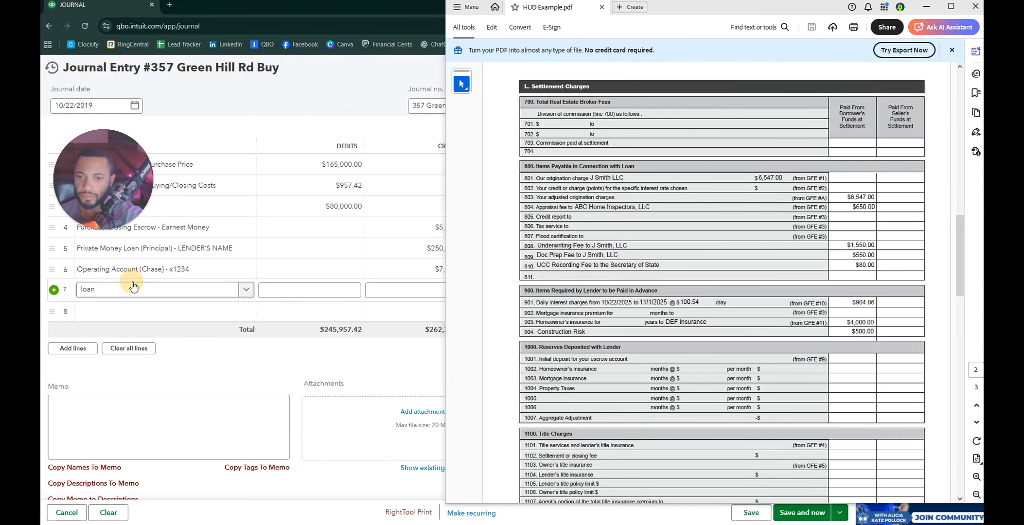
click(131, 290)
text(4)
key(BackSpace)
text(5)
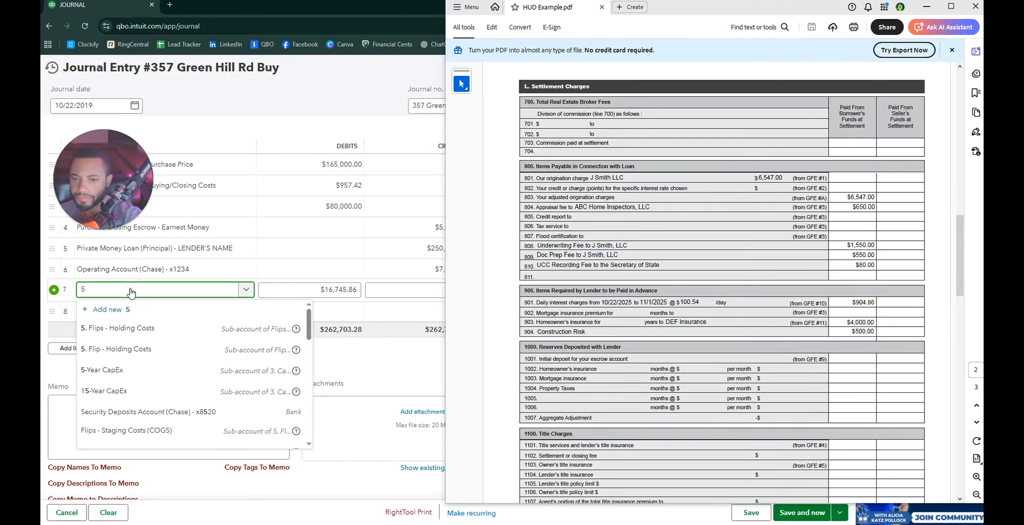
scroll(173, 333, down, 5)
scroll(179, 350, down, 10)
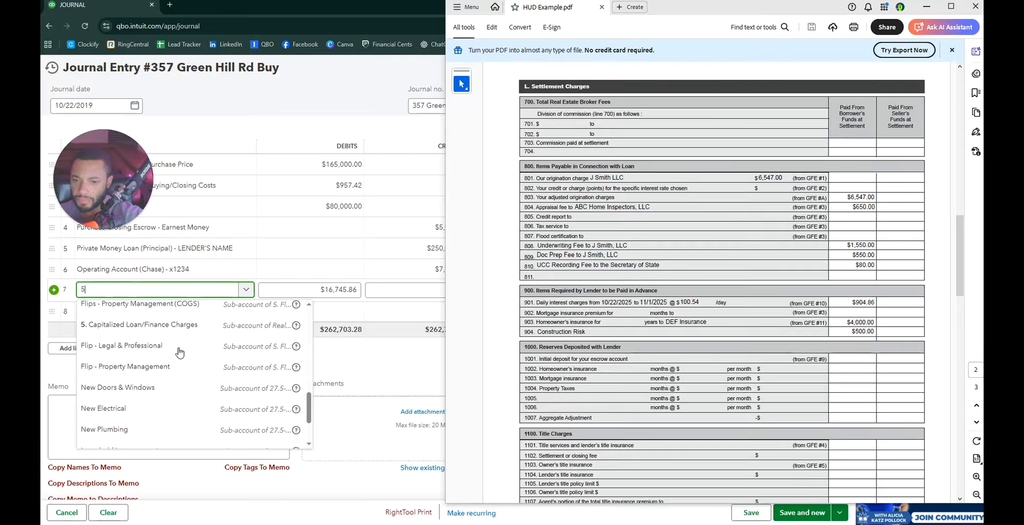
text(loan)
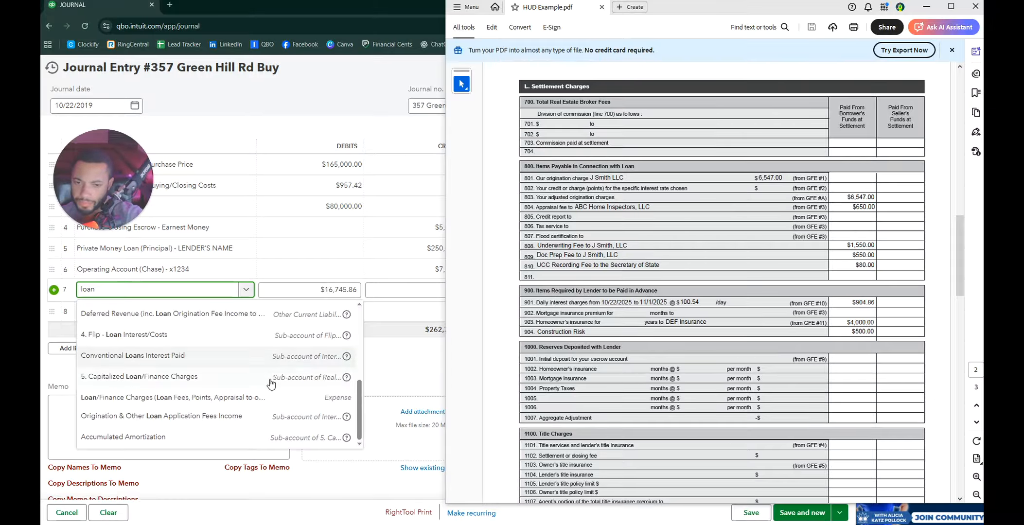
click(151, 336)
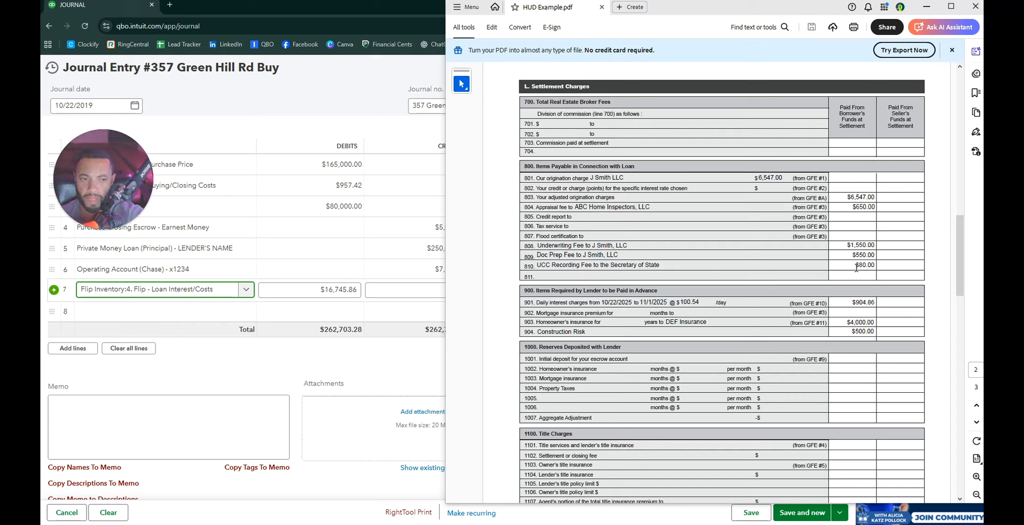
Step: Set line 7's debit to 6547+650+1550+550+80, totalling $9,377.00
click(344, 291)
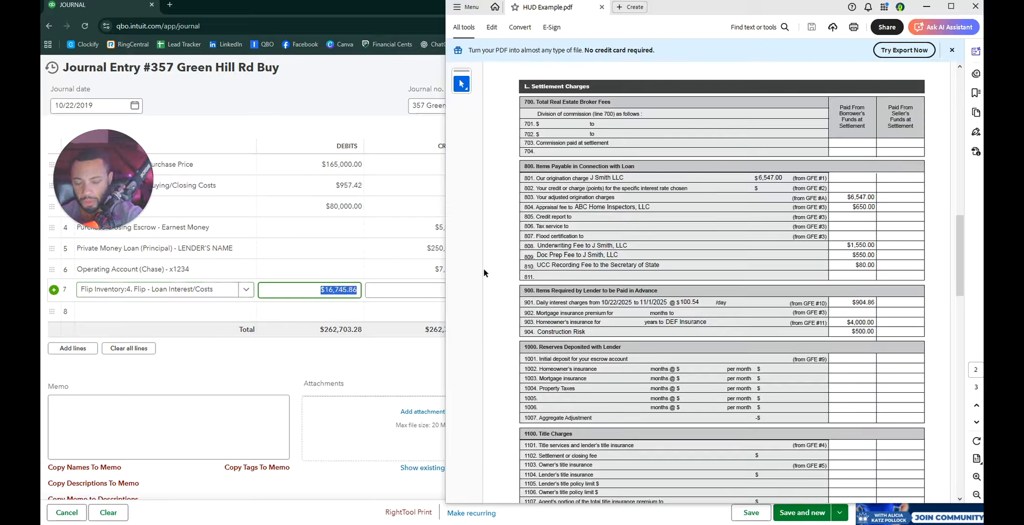
text(6547)
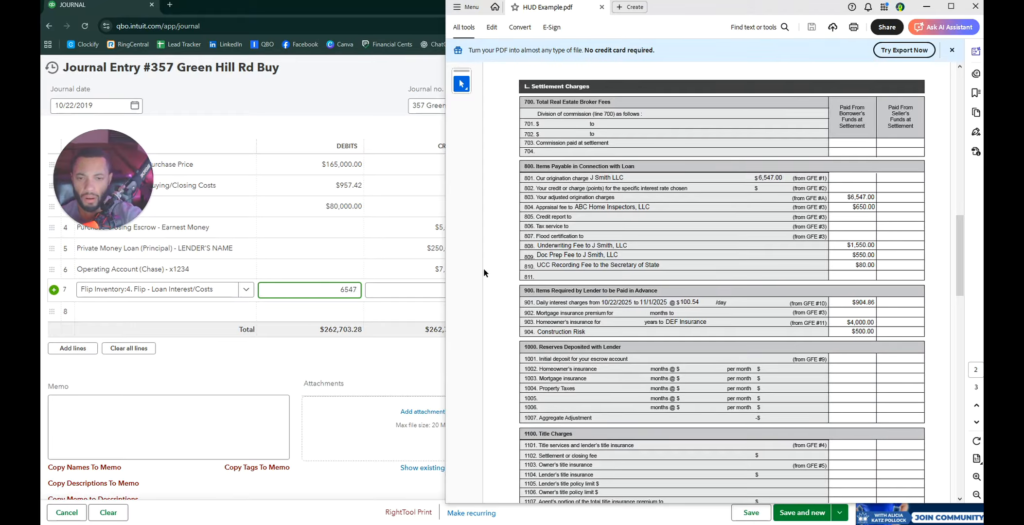
text(+650)
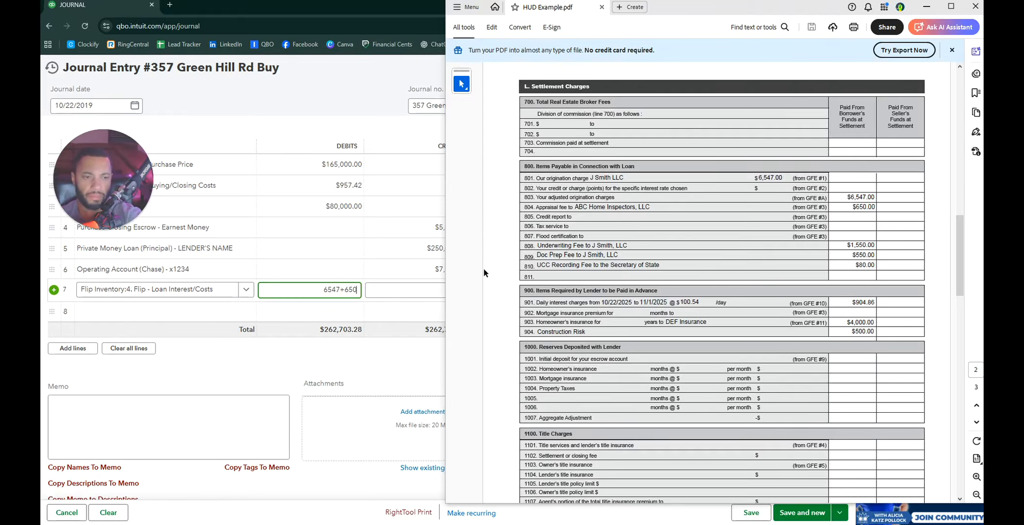
text(+1550+)
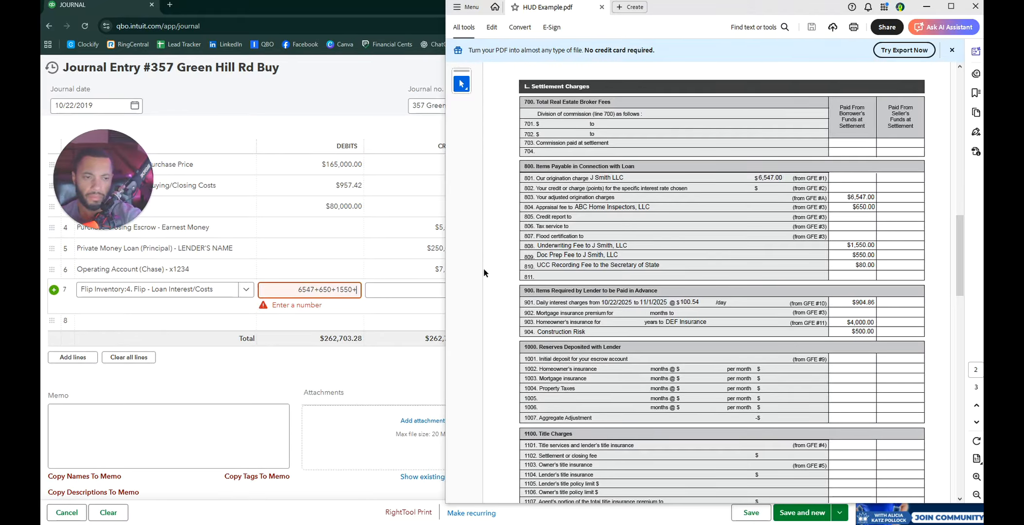
text(550+80)
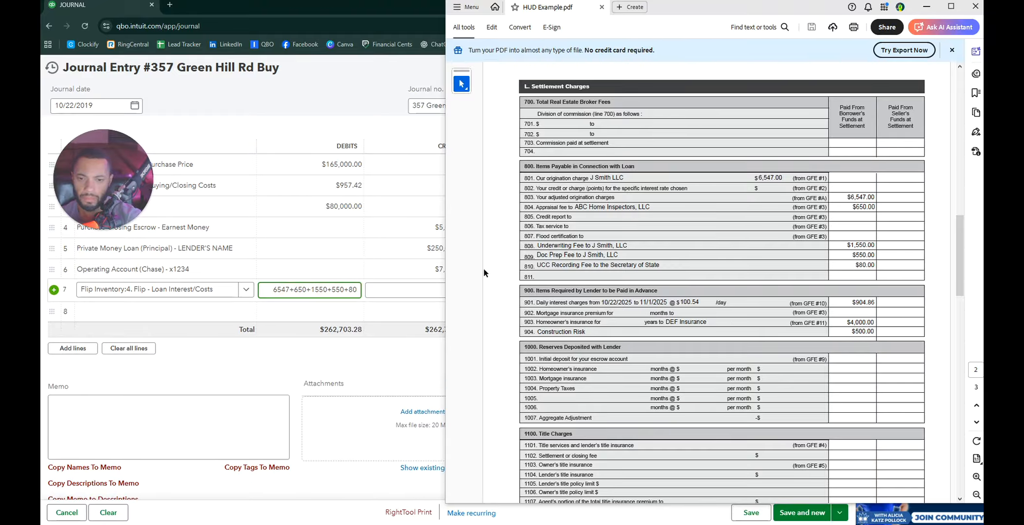
key(Tab)
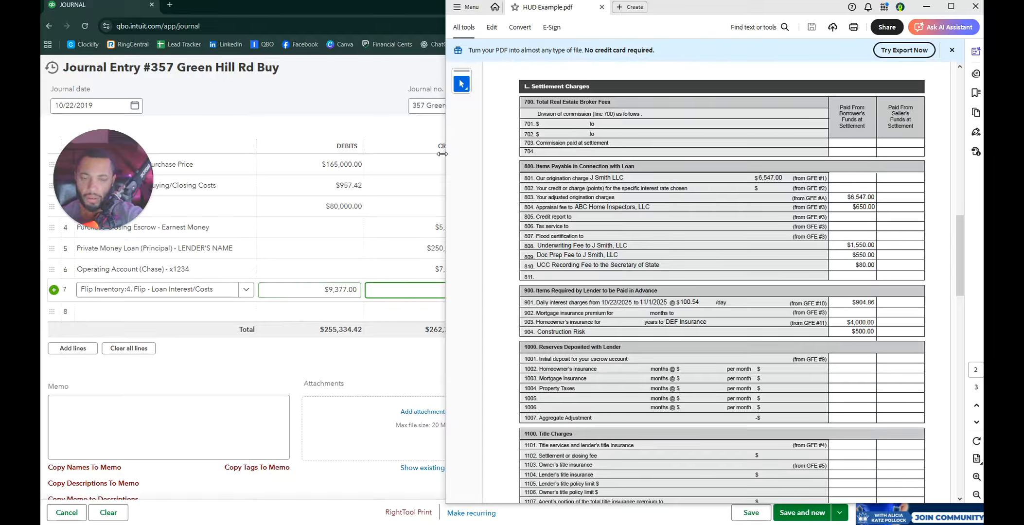
drag(442, 154, 523, 166)
Step: Replace line 7's description with 'Loan charges to…' text
triple_click(492, 291)
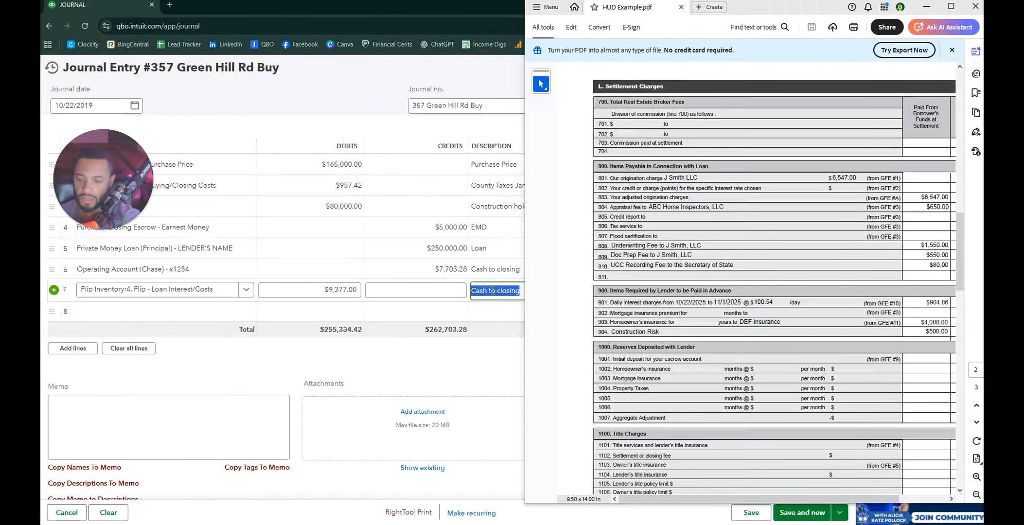
text(Loan )
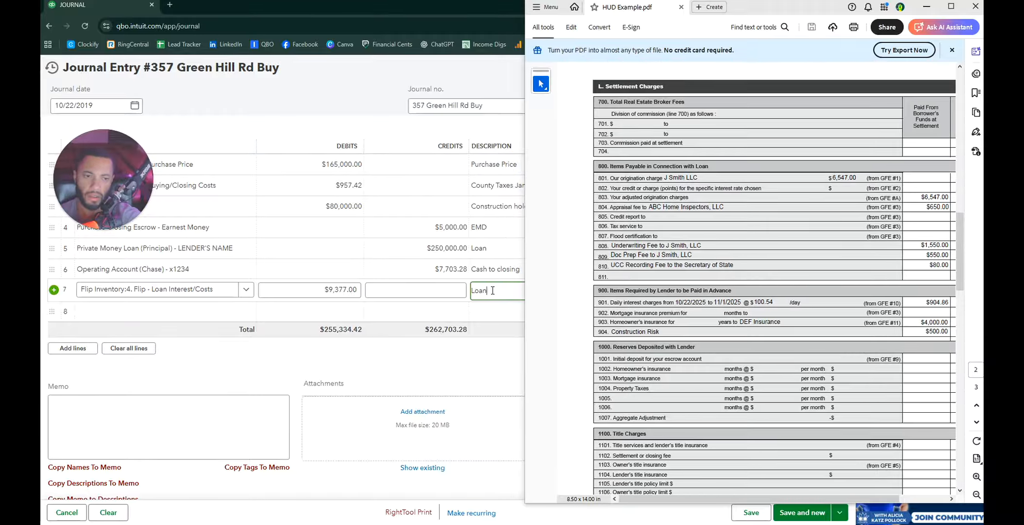
text(charges)
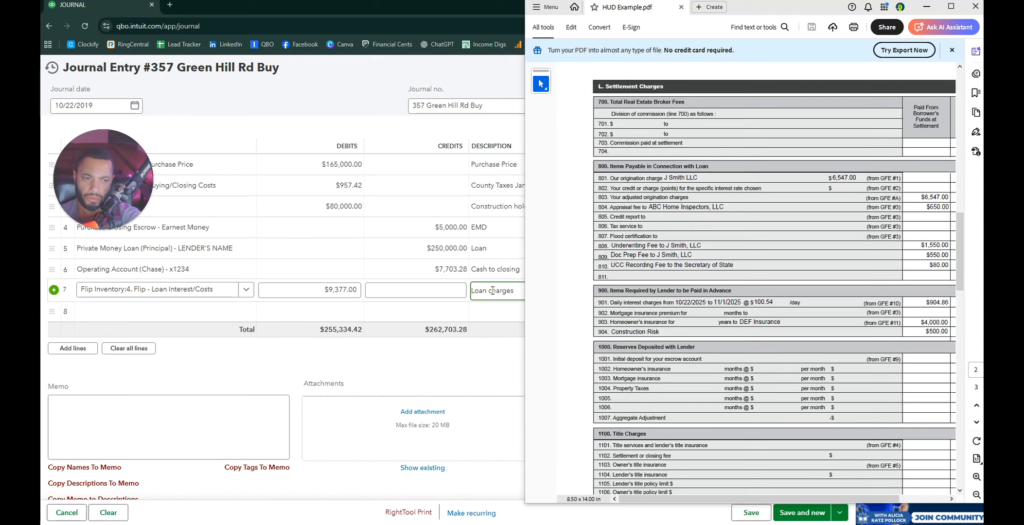
text( to l)
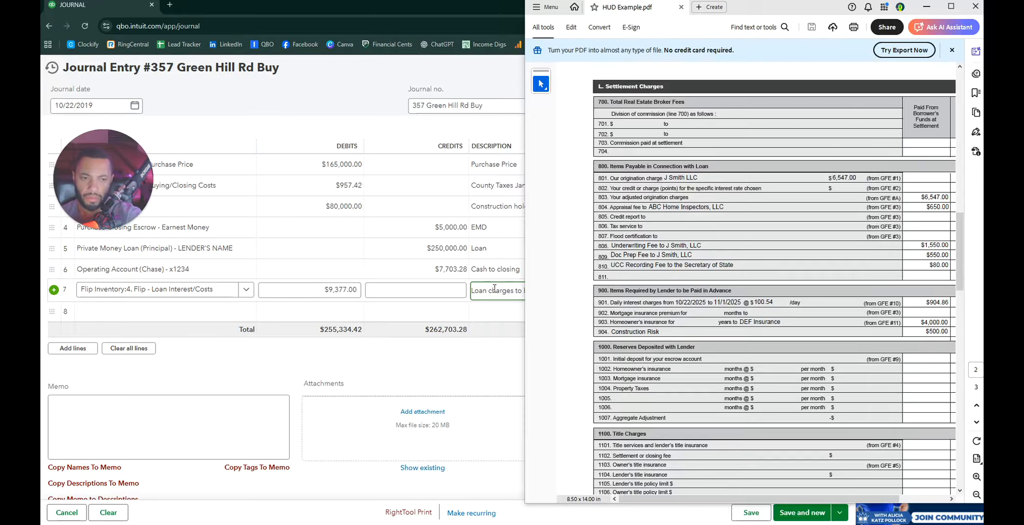
mouse_move(525, 264)
mouse_down()
mouse_move(559, 264)
mouse_move(530, 260)
mouse_up()
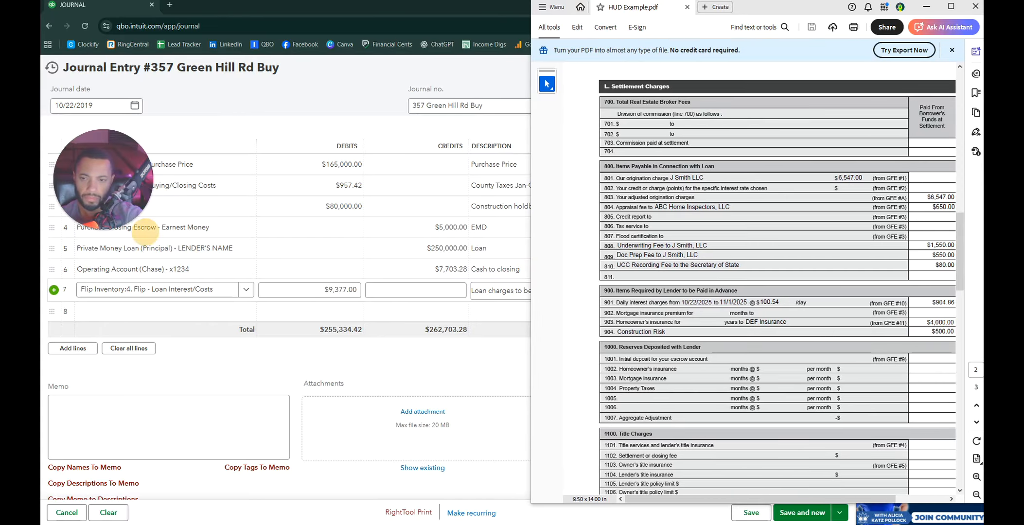
scroll(778, 282, down, 2)
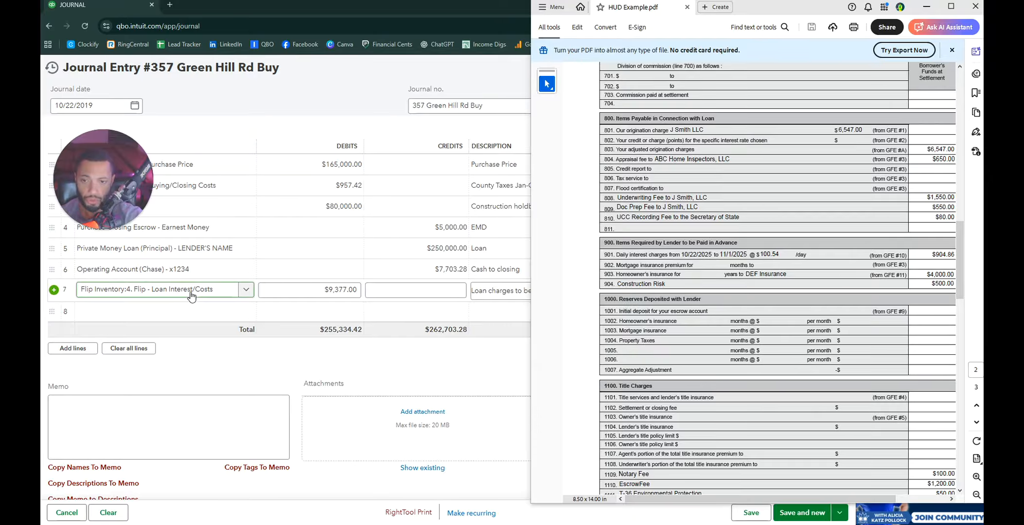
click(207, 312)
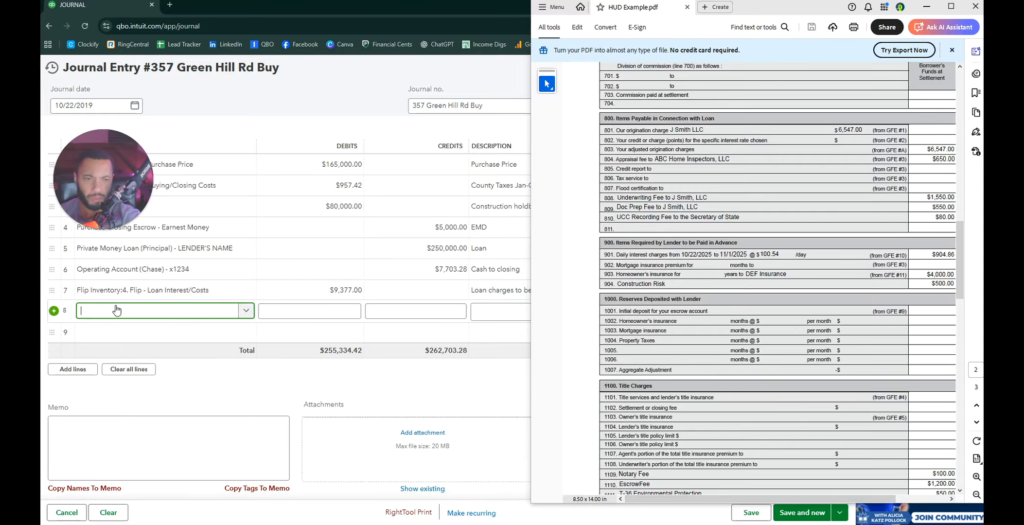
Step: Debit 904.86 on line 8 to 4. Flip - Loan Interest/Costs, described 'Prorated Interest'
click(197, 312)
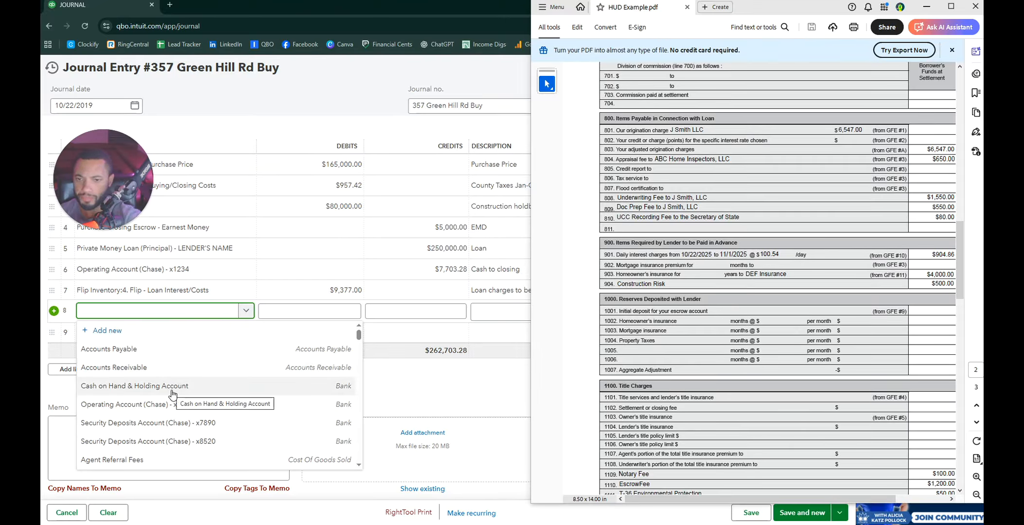
text(4)
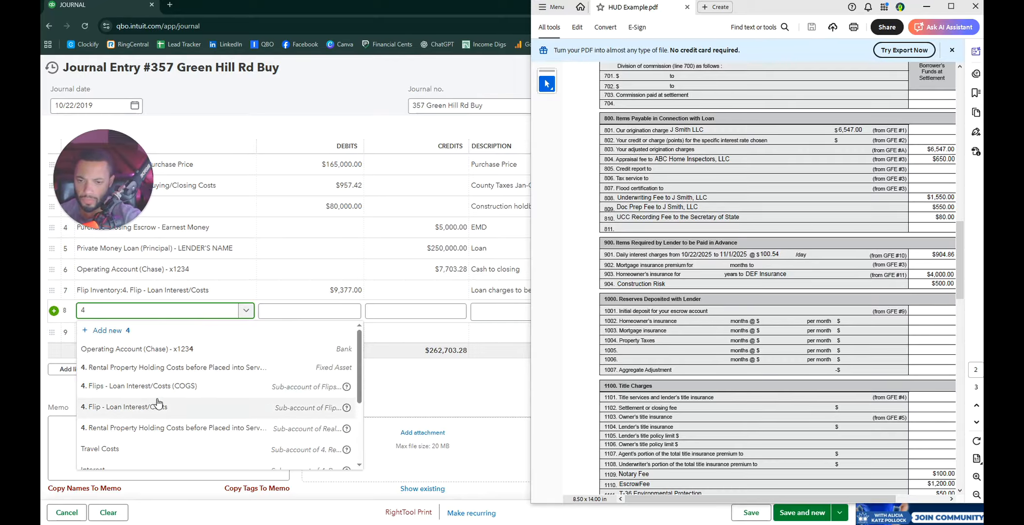
click(158, 407)
key(Tab)
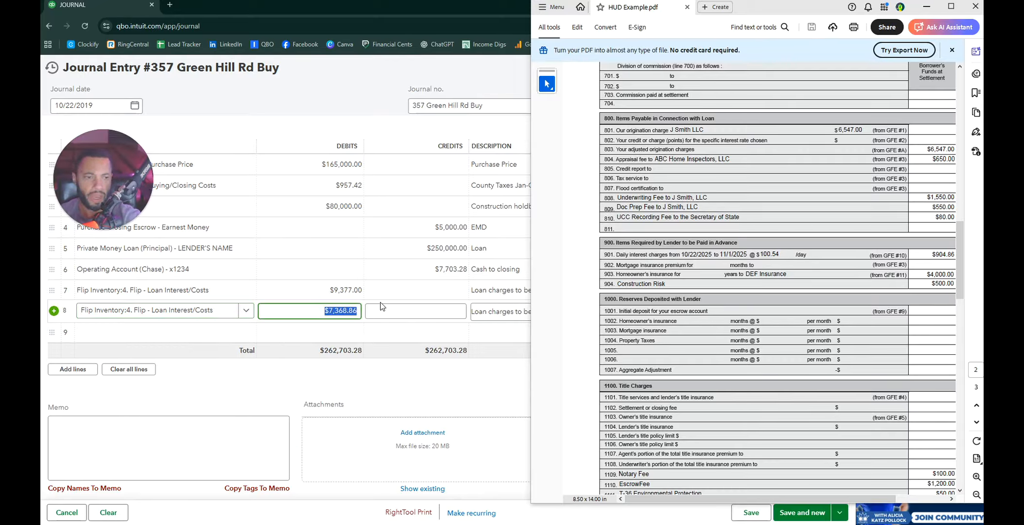
text(904.86)
key(Tab)
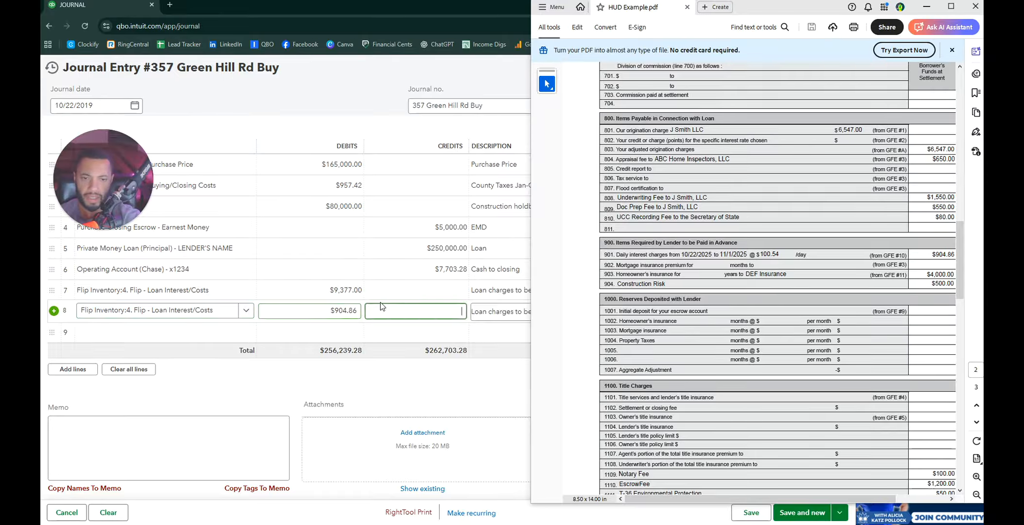
key(Tab)
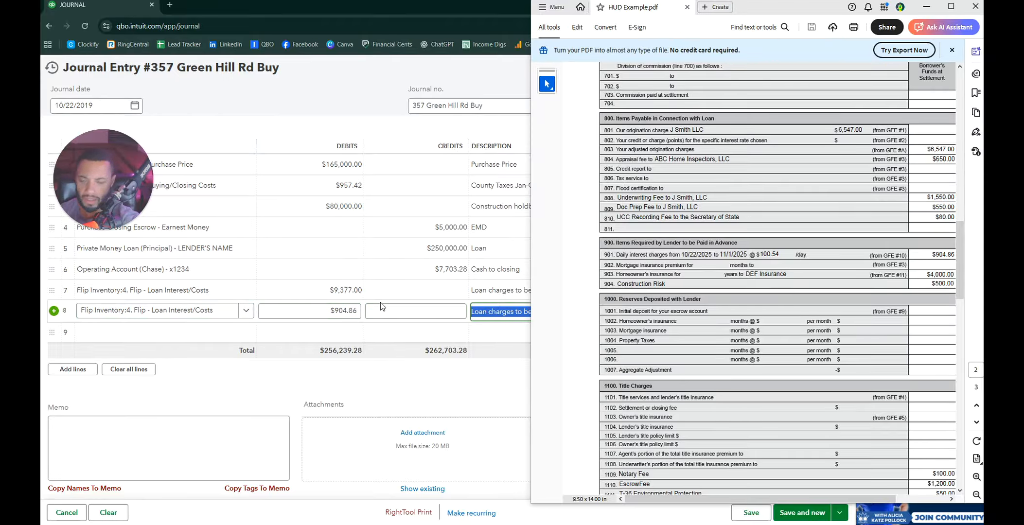
text(Prorated Interest)
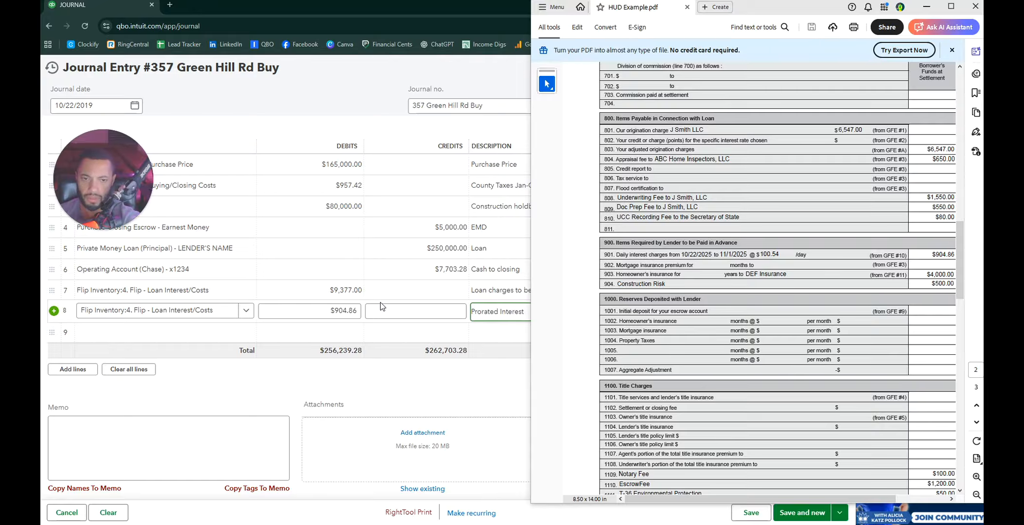
click(380, 301)
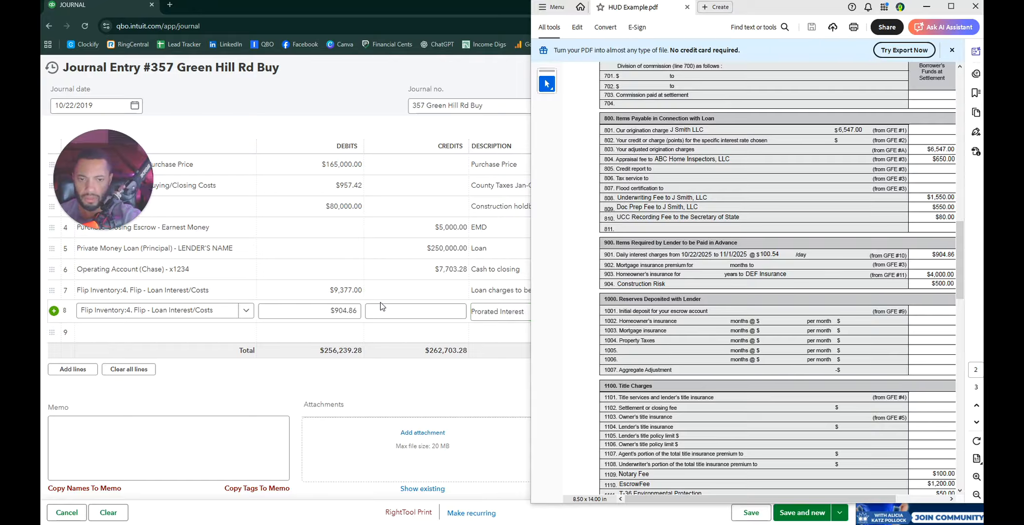
drag(528, 256, 730, 256)
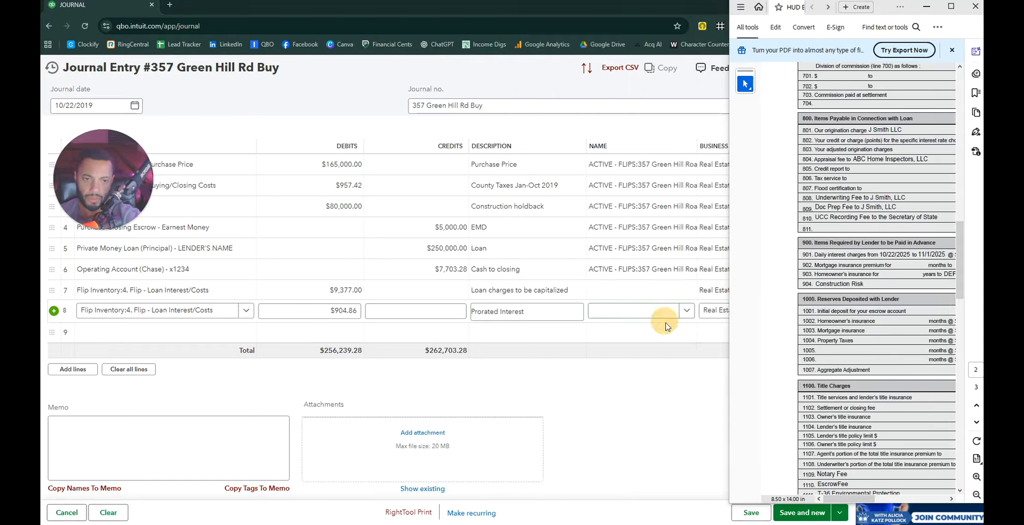
click(678, 313)
click(671, 290)
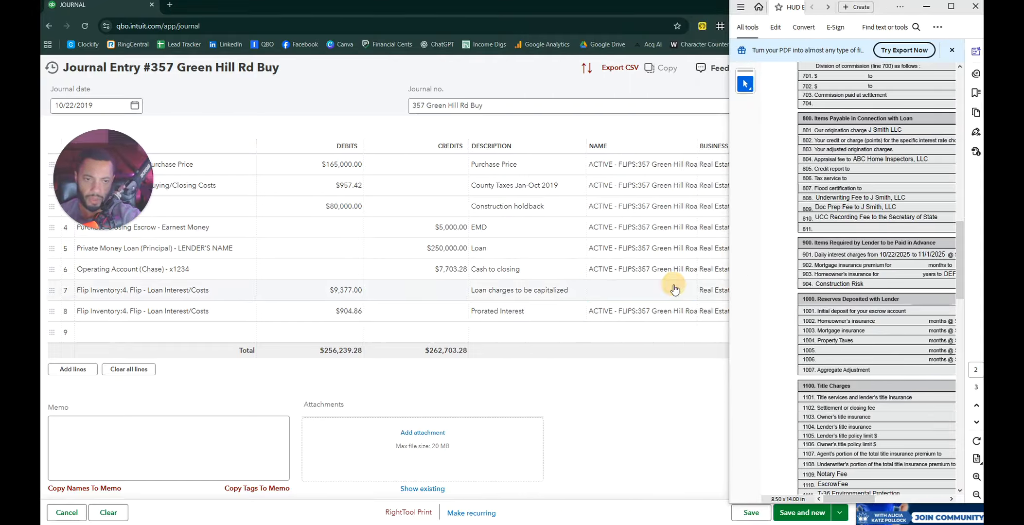
click(686, 289)
click(645, 365)
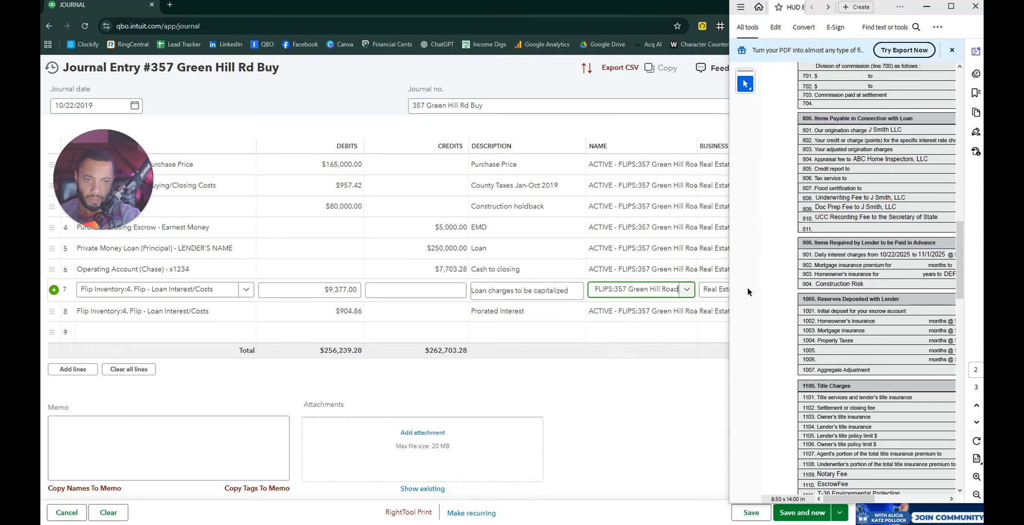
drag(727, 292, 519, 293)
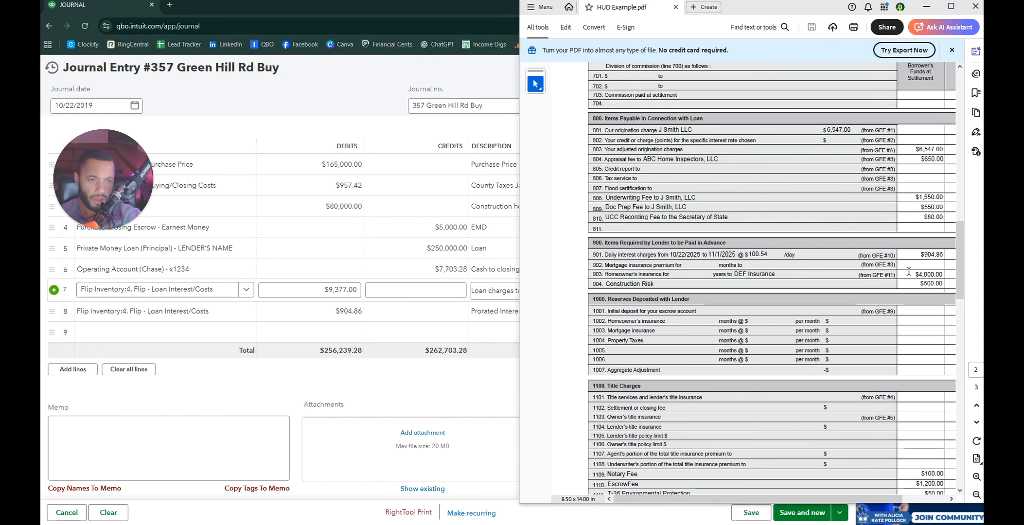
Step: Begin line 9 and search accounts for 'insurance' after trying 'closin'
click(153, 332)
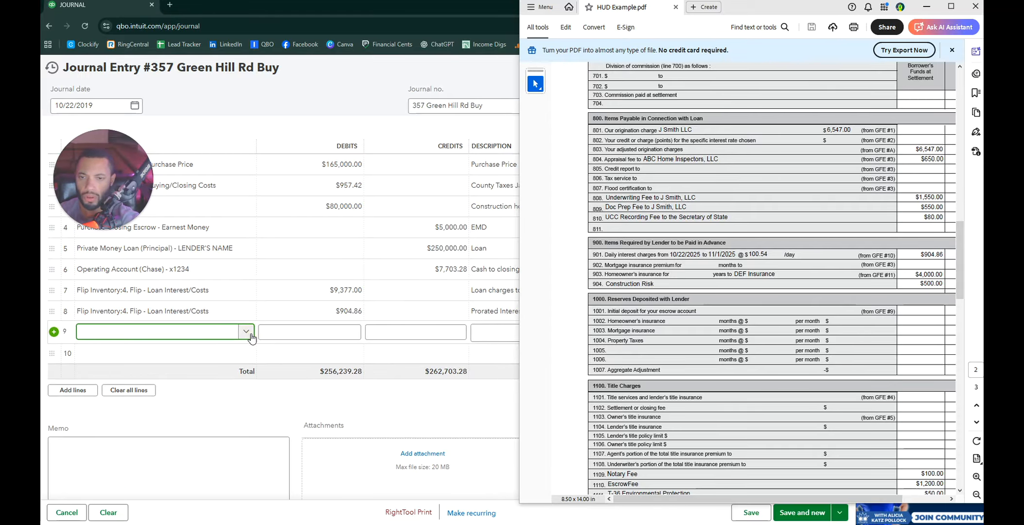
text(closing)
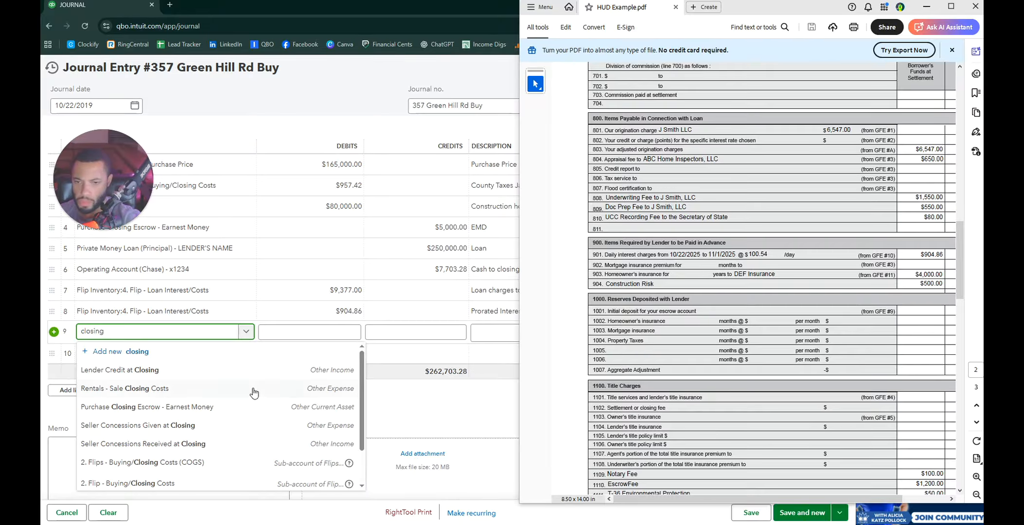
scroll(232, 449, down, 2)
scroll(239, 451, up, 2)
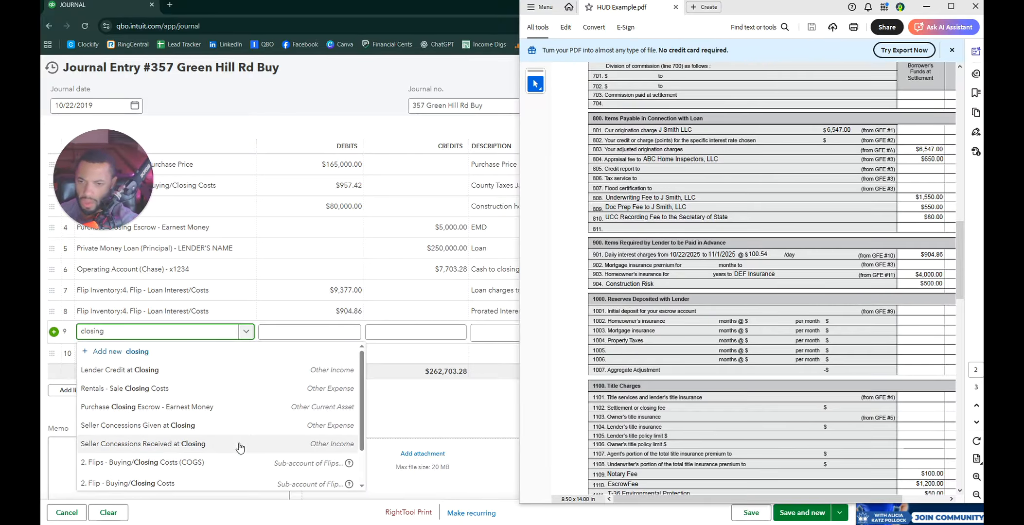
key(ctrl+a)
text(insurance)
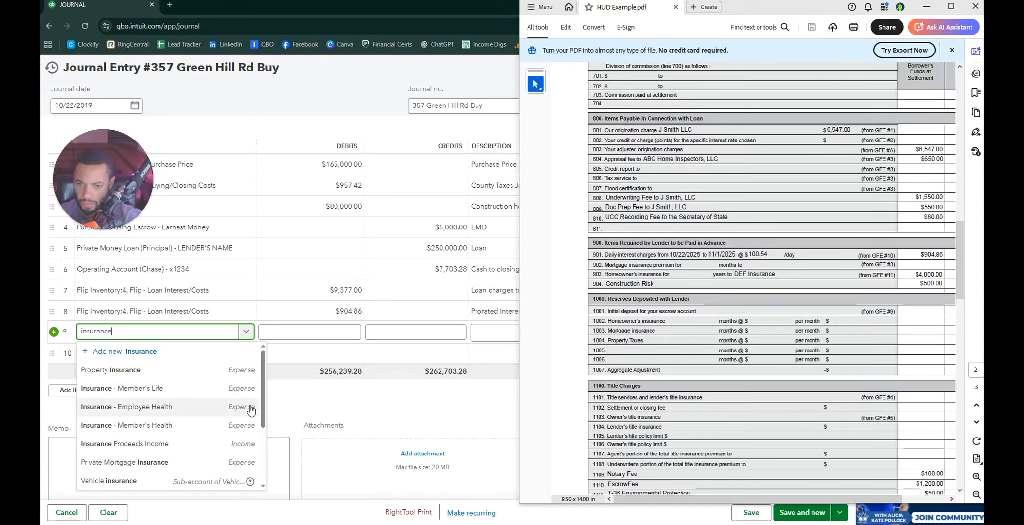
drag(263, 395, 268, 463)
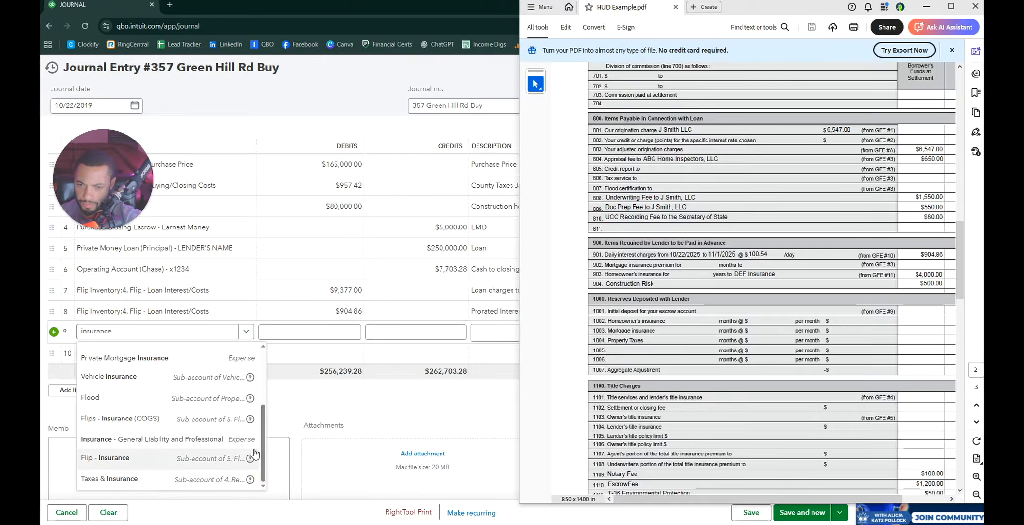
mouse_move(251, 459)
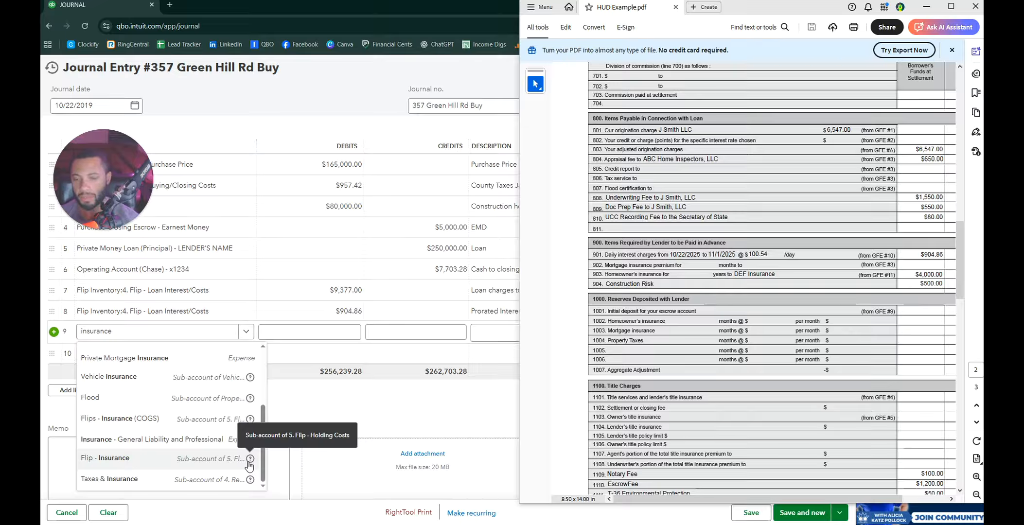
Step: Set line 9 to Flip - Insurance with a 4,000.00 debit described 'Insurance'
click(202, 458)
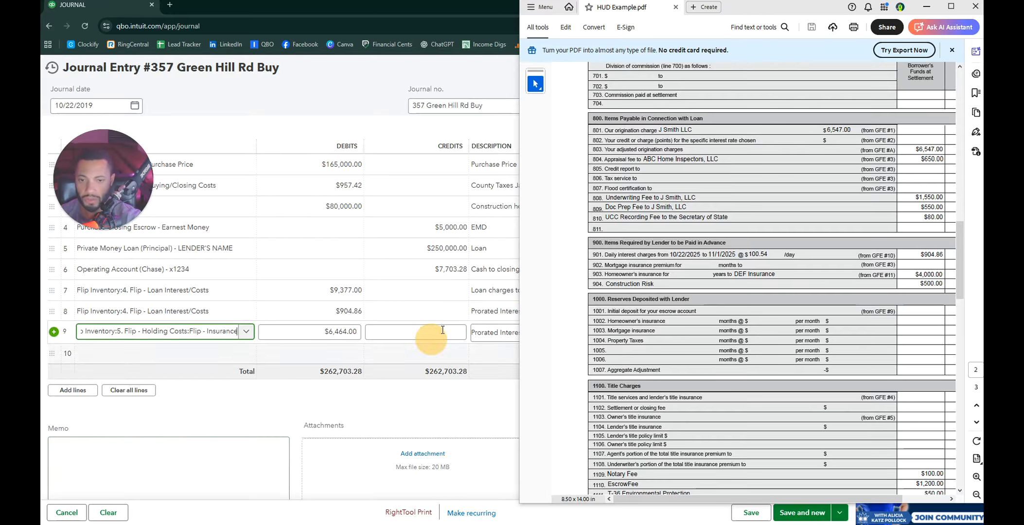
click(331, 332)
text(4000)
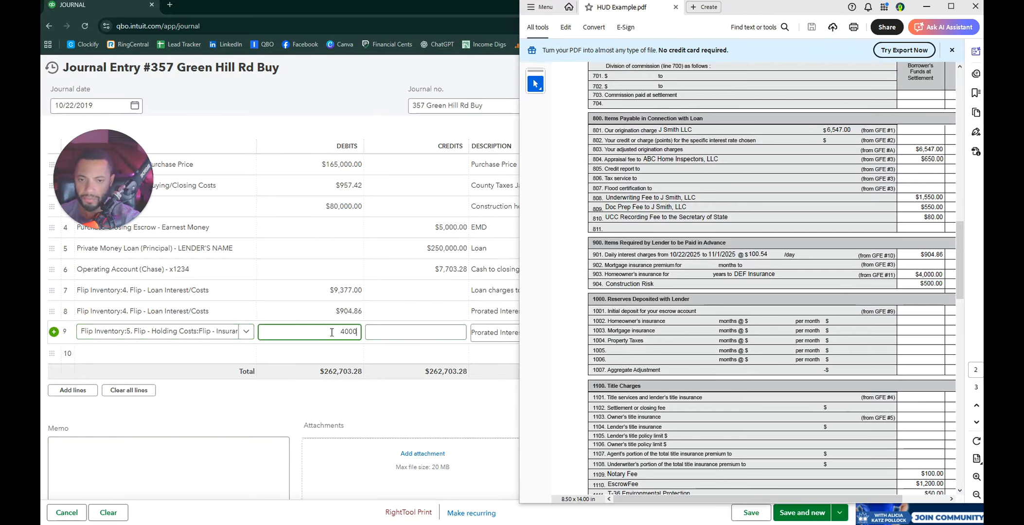
key(Tab)
key(Tab)
text(Insurance)
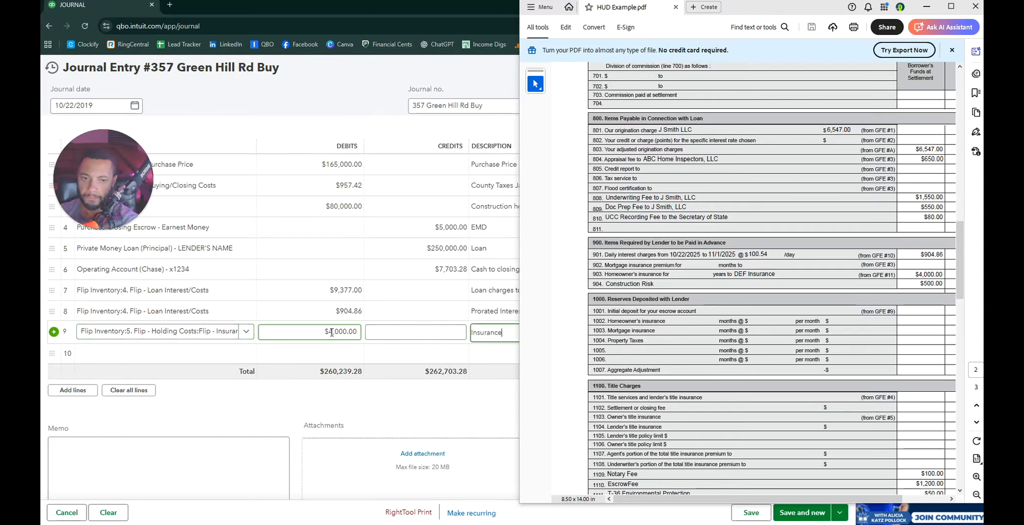
click(519, 281)
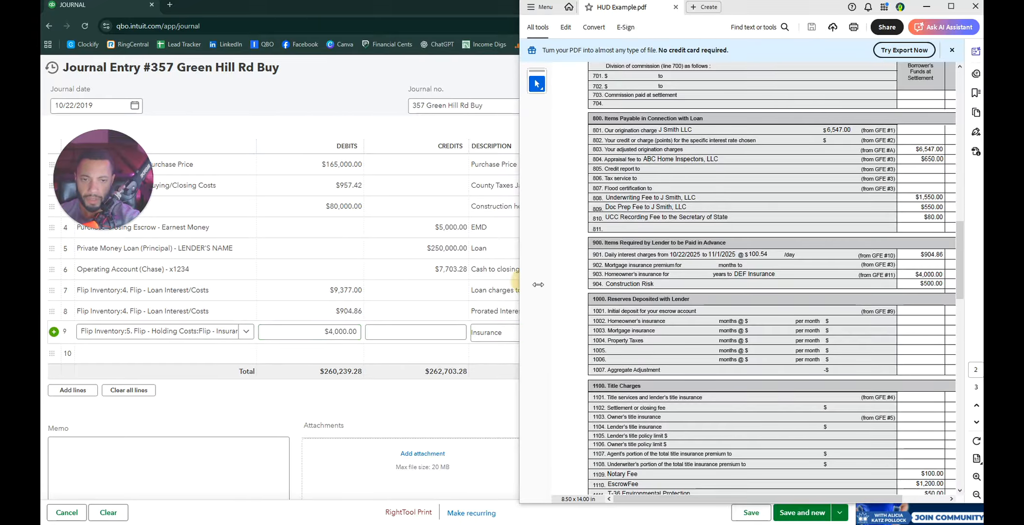
drag(537, 285, 688, 288)
click(636, 332)
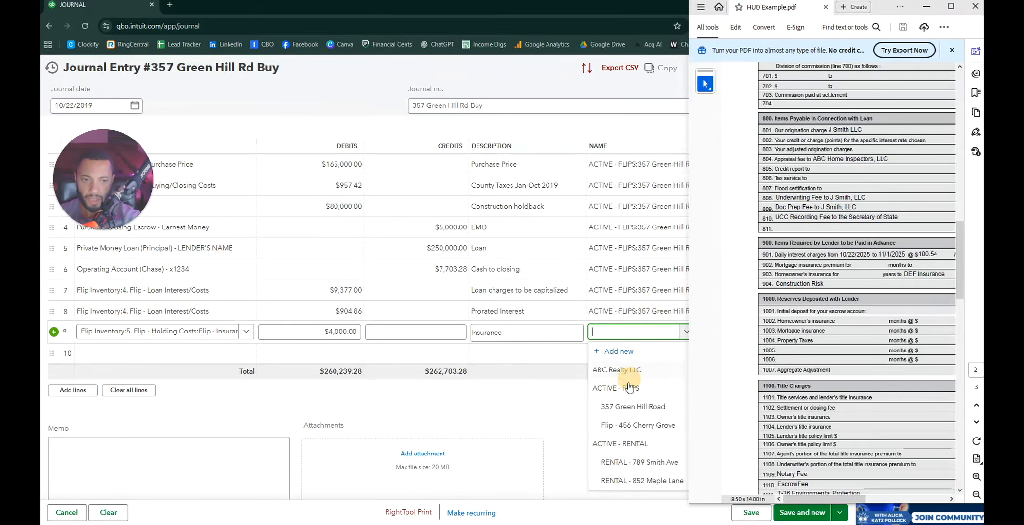
click(627, 424)
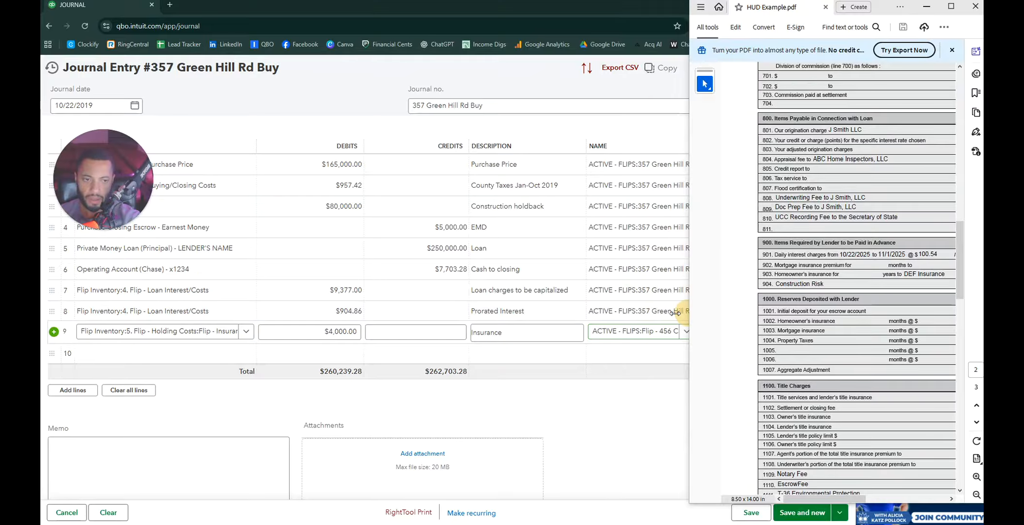
drag(676, 313, 512, 305)
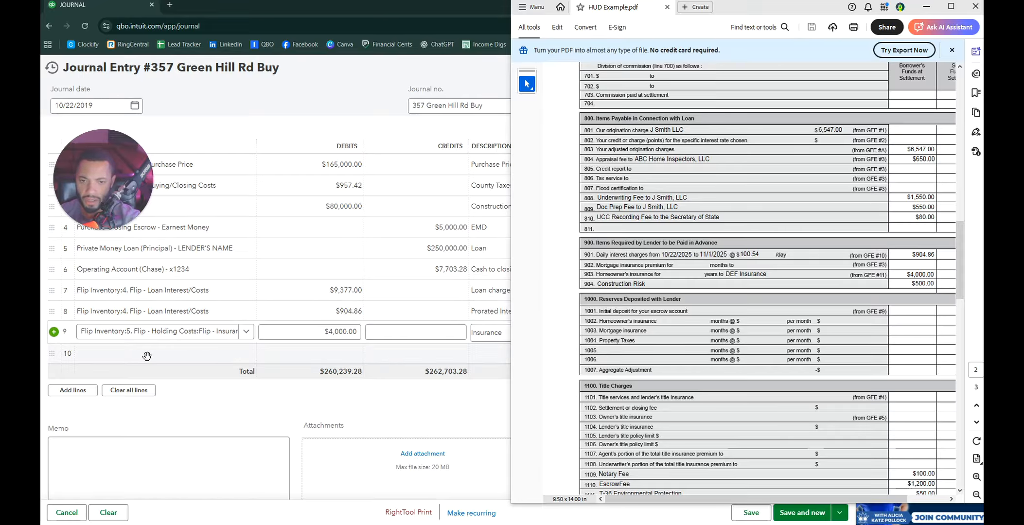
click(187, 353)
Step: Set line 10 to a $500 Flip - Insurance debit described as construction risk insurance
click(247, 355)
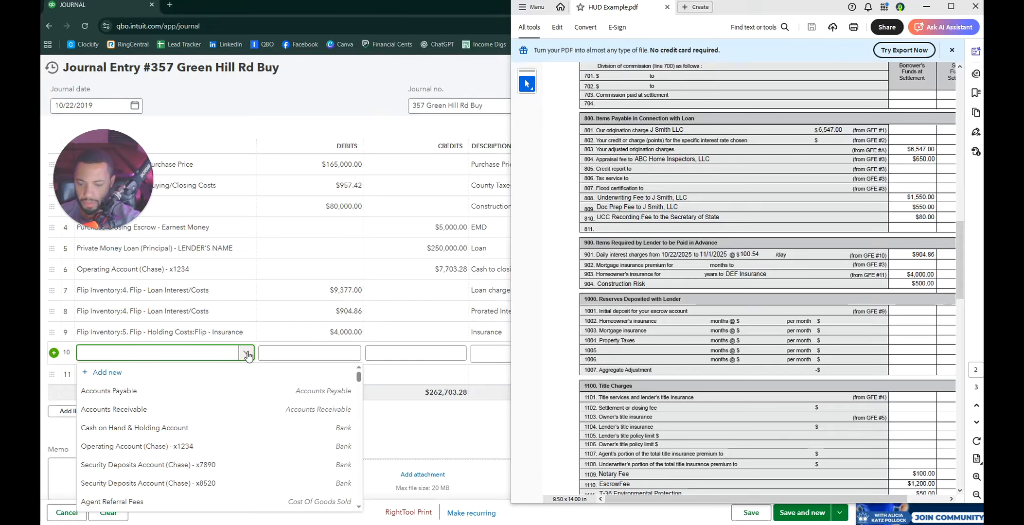
text(insurance)
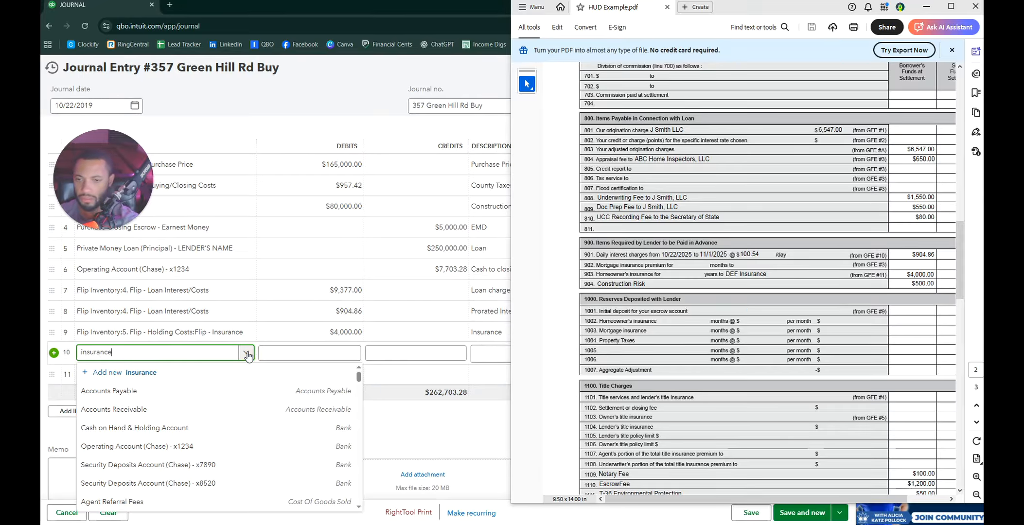
scroll(172, 424, down, 3)
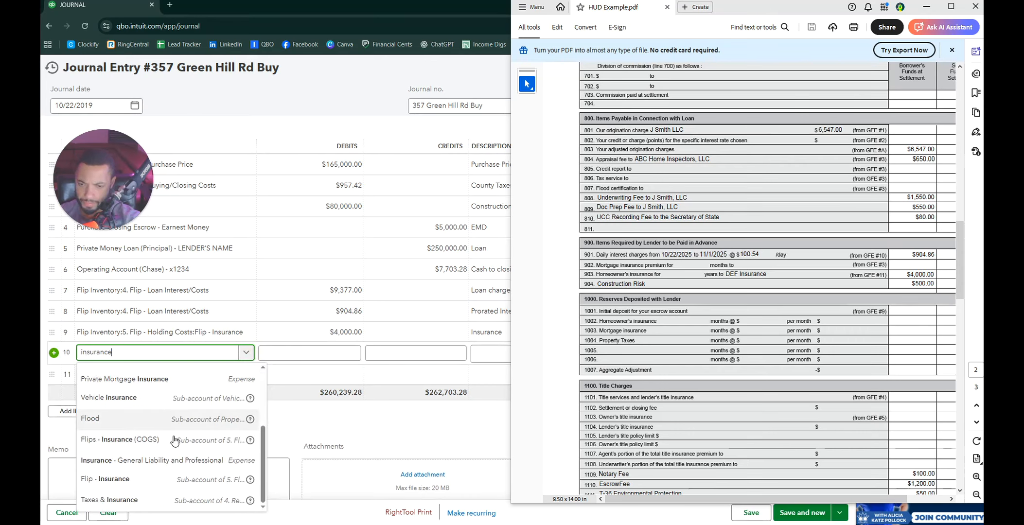
click(156, 480)
click(337, 350)
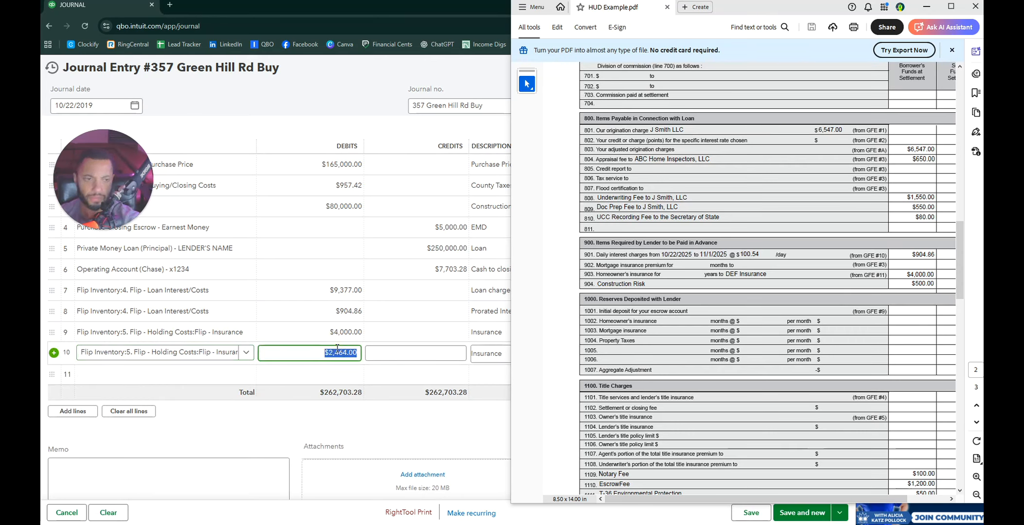
text(500)
key(Tab)
text(Liabi)
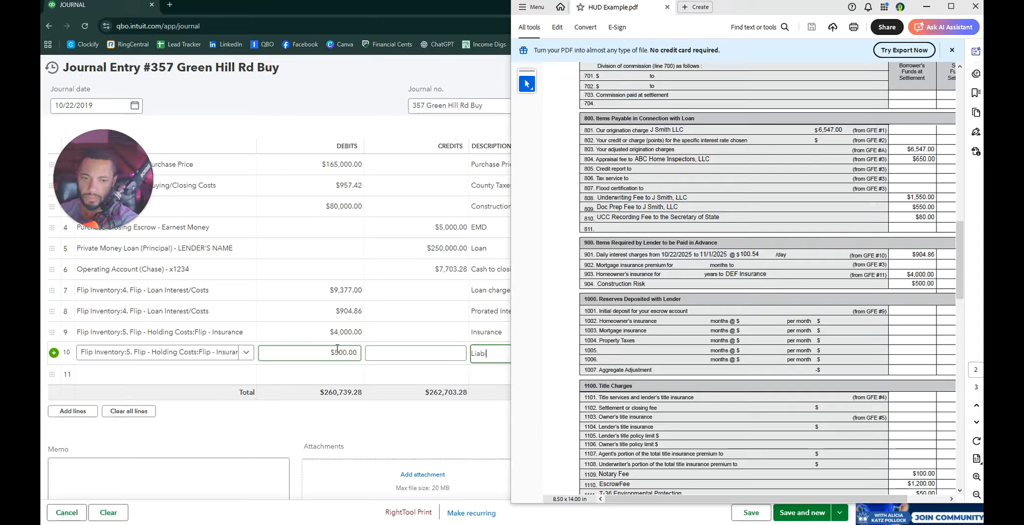
text(lity)
key(BackSpace)
key(BackSpace)
key(BackSpace)
key(BackSpace)
key(BackSpace)
key(BackSpace)
key(BackSpace)
key(BackSpace)
key(BackSpace)
key(BackSpace)
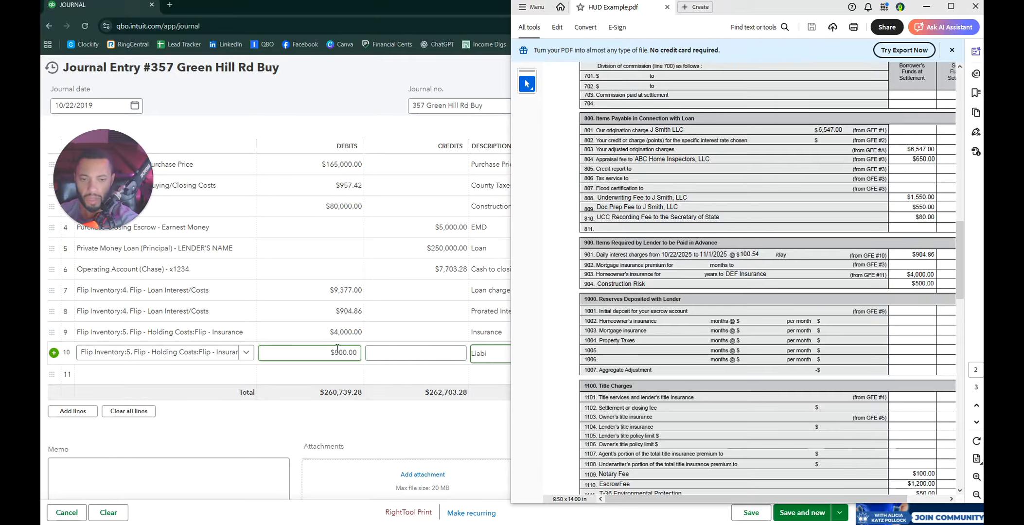
text(construction)
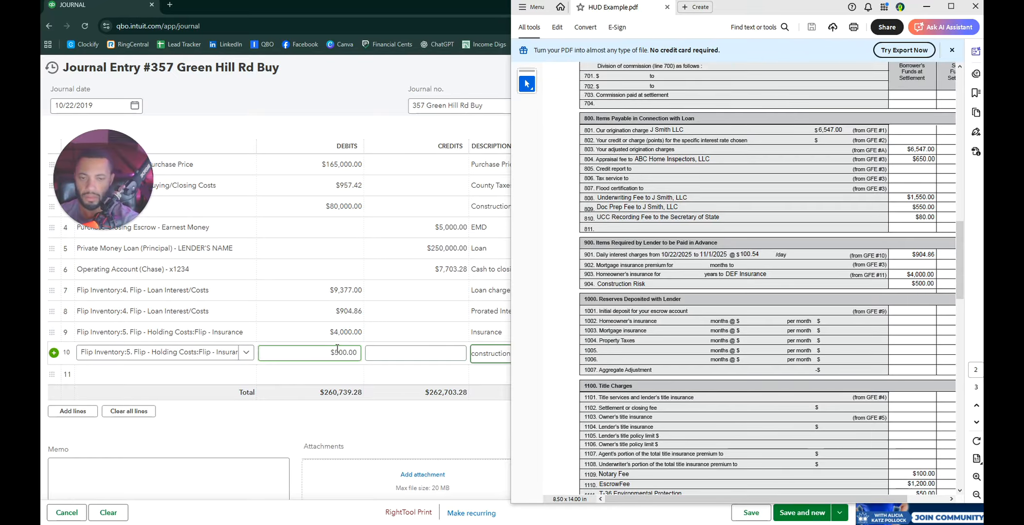
click(515, 227)
drag(514, 227, 684, 241)
click(644, 359)
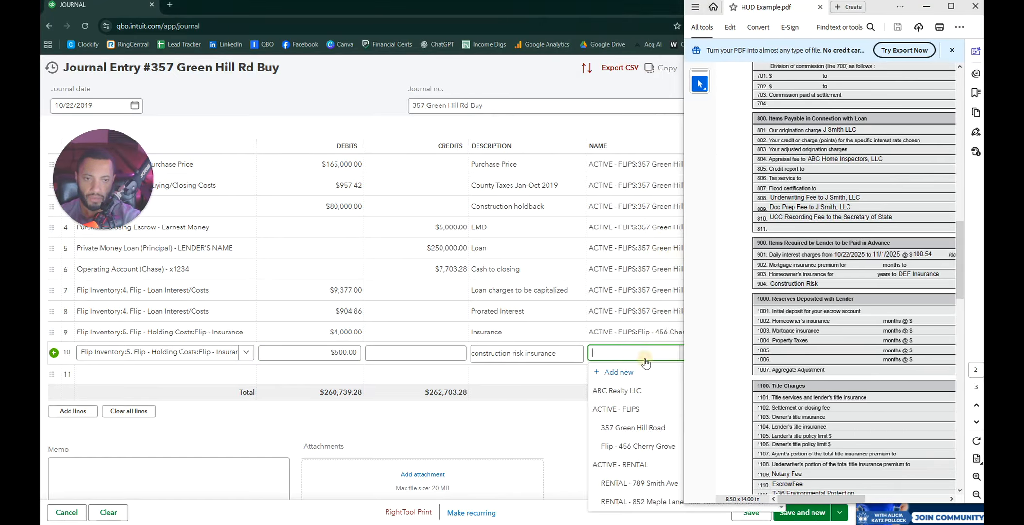
click(649, 428)
drag(685, 343, 488, 340)
scroll(901, 290, down, 3)
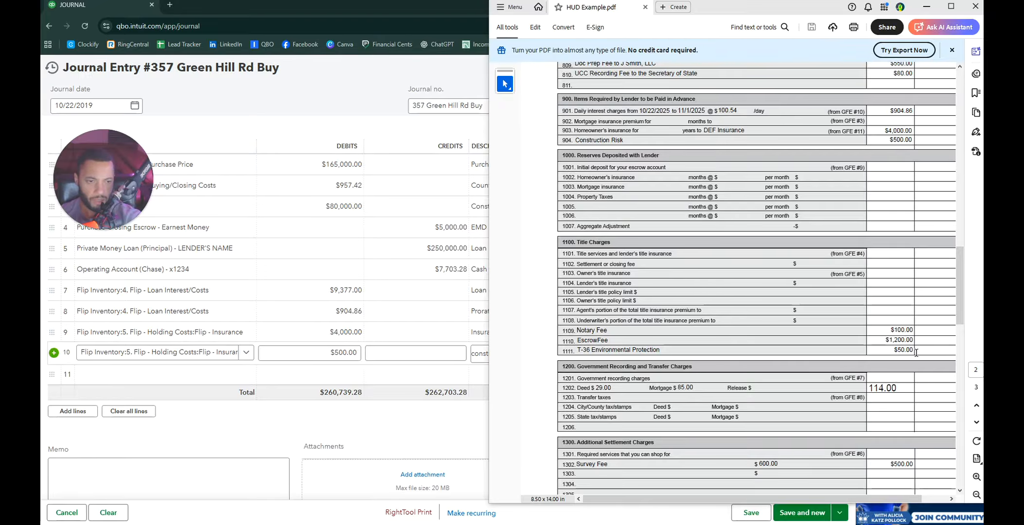
Step: Commit line 10 and set line 11's account to Flip Inventory:2. Flip - Buying/Closing Costs
scroll(414, 343, down, 3)
scroll(299, 344, up, 1)
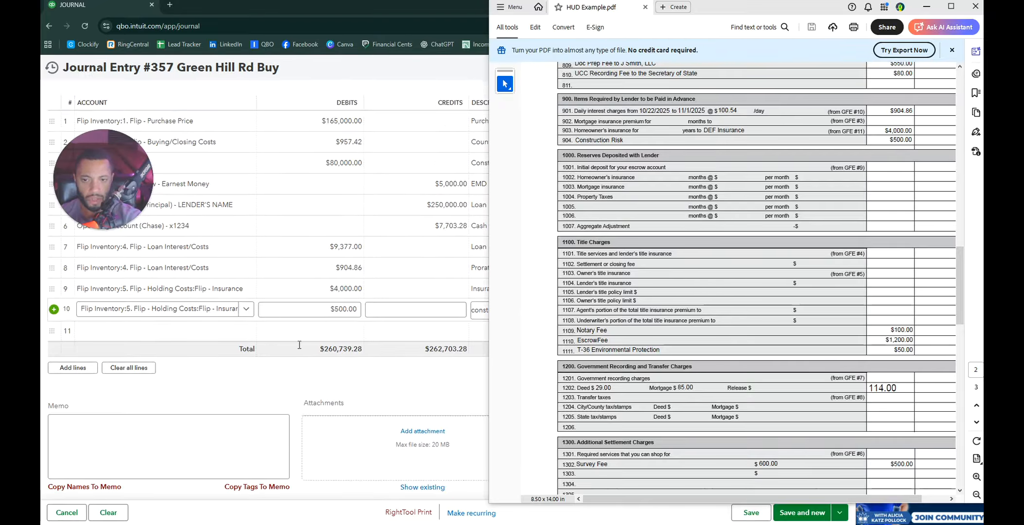
click(52, 331)
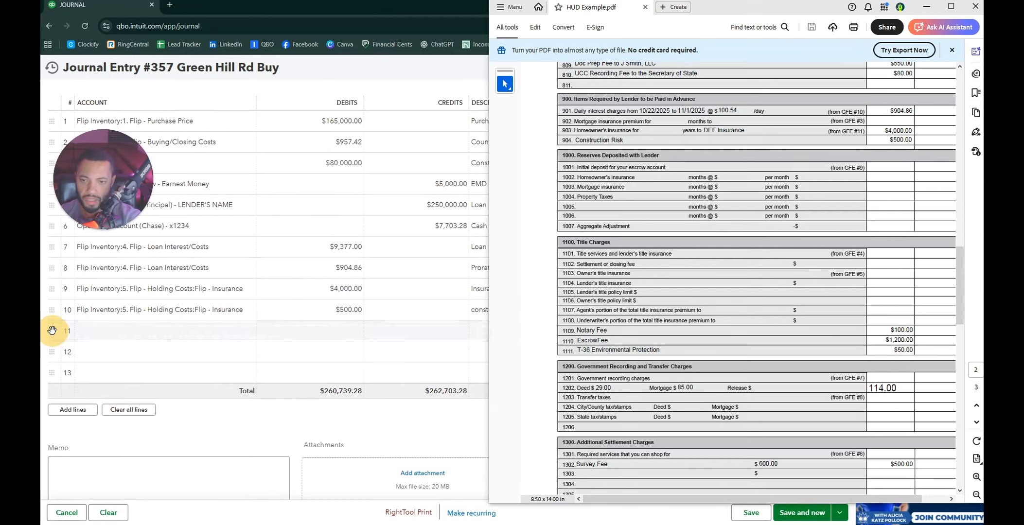
click(54, 331)
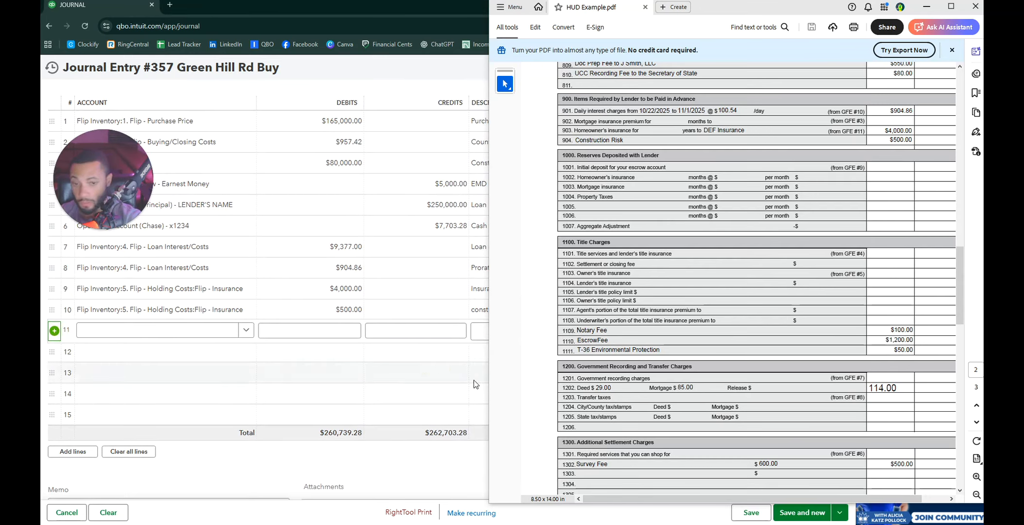
scroll(890, 282, up, 3)
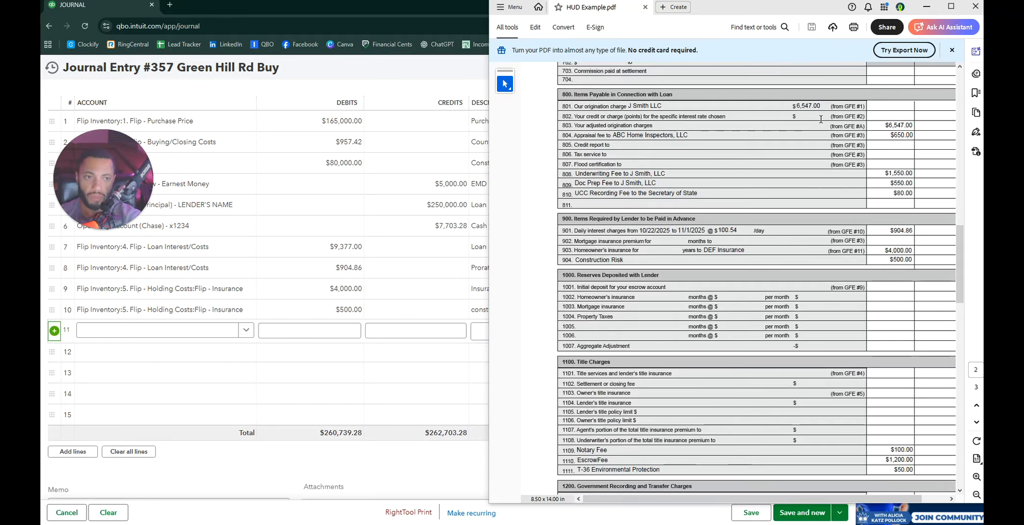
scroll(820, 119, up, 2)
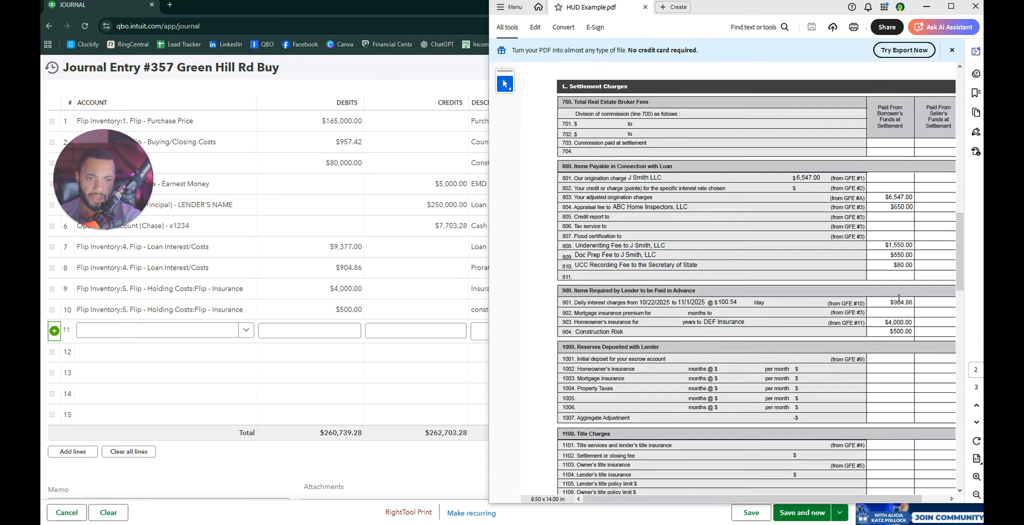
scroll(914, 253, down, 10)
scroll(871, 339, up, 2)
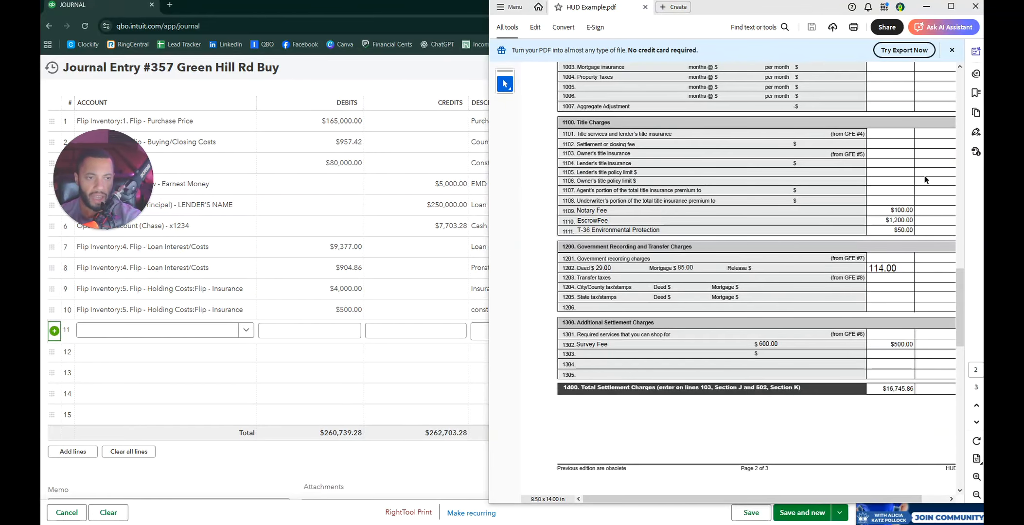
click(131, 336)
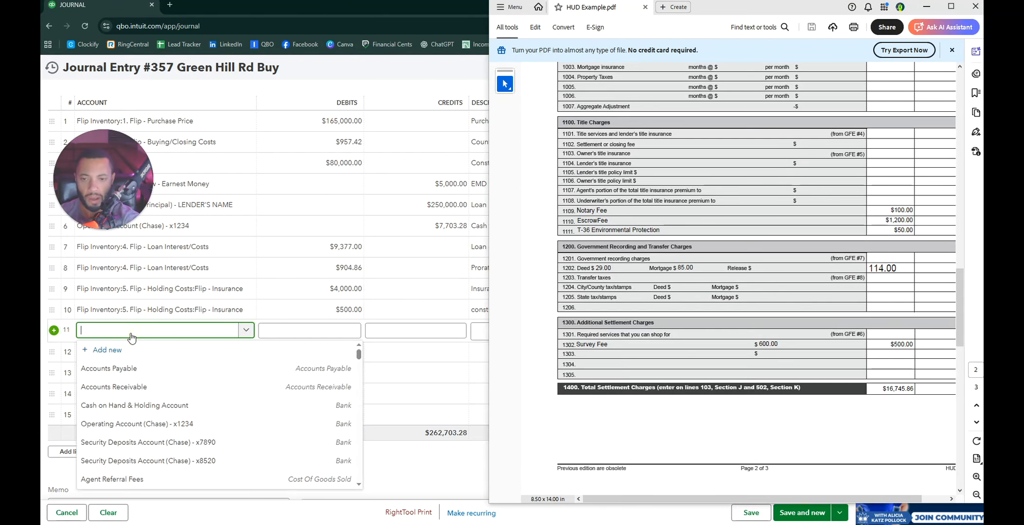
text(bu)
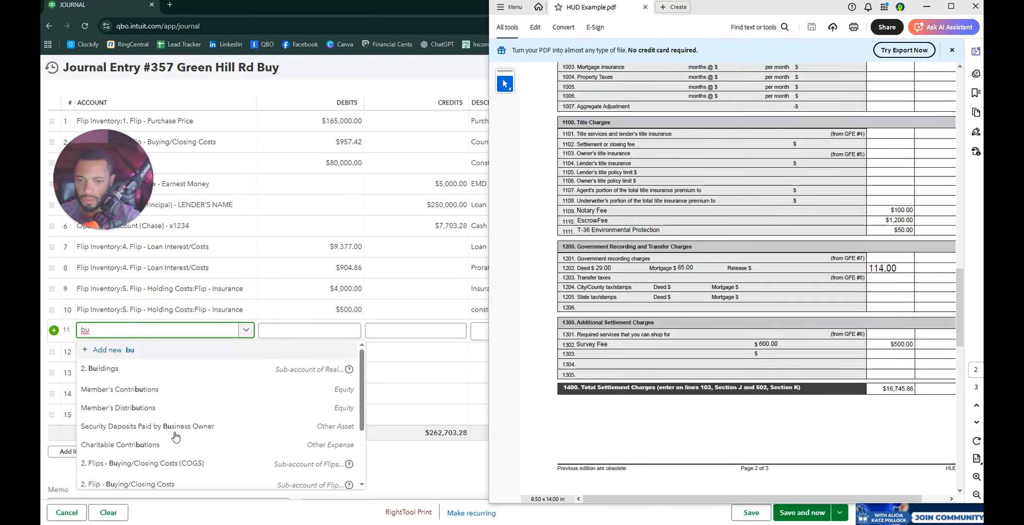
click(163, 484)
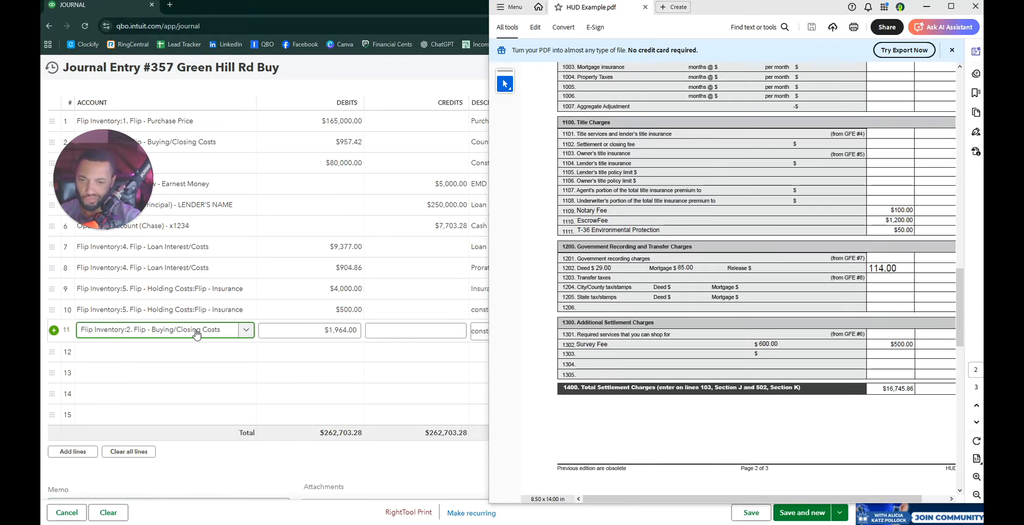
click(340, 335)
text(1)
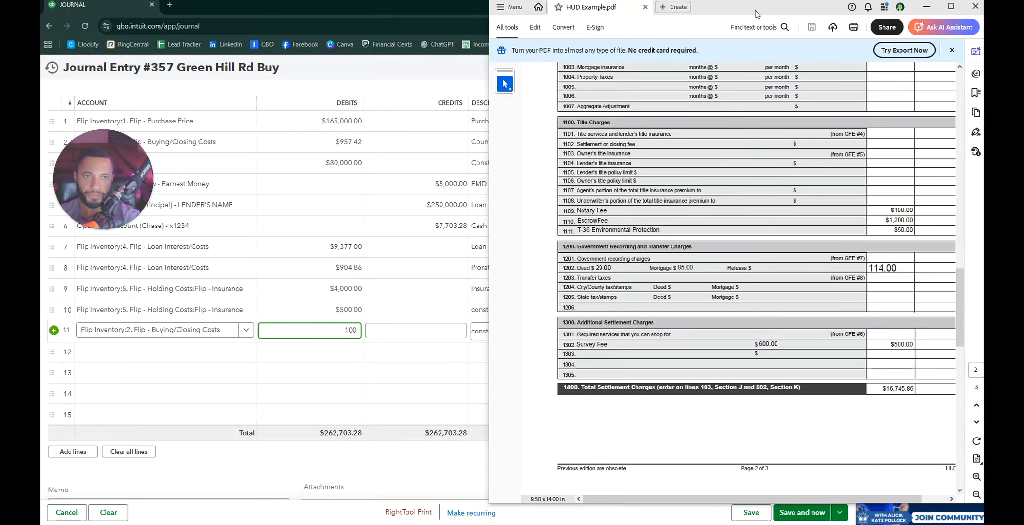
drag(756, 13, 982, 21)
click(408, 335)
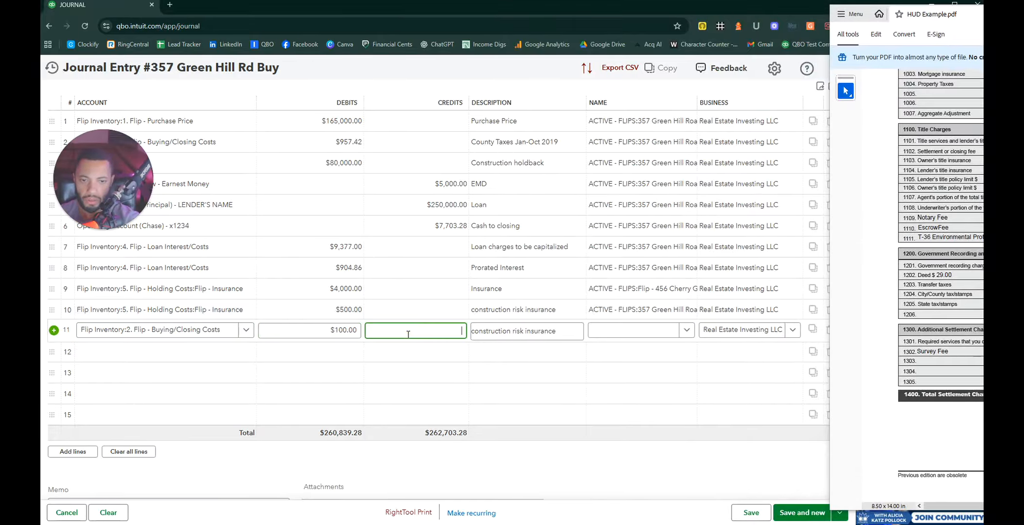
key(Tab)
text(Notary fe)
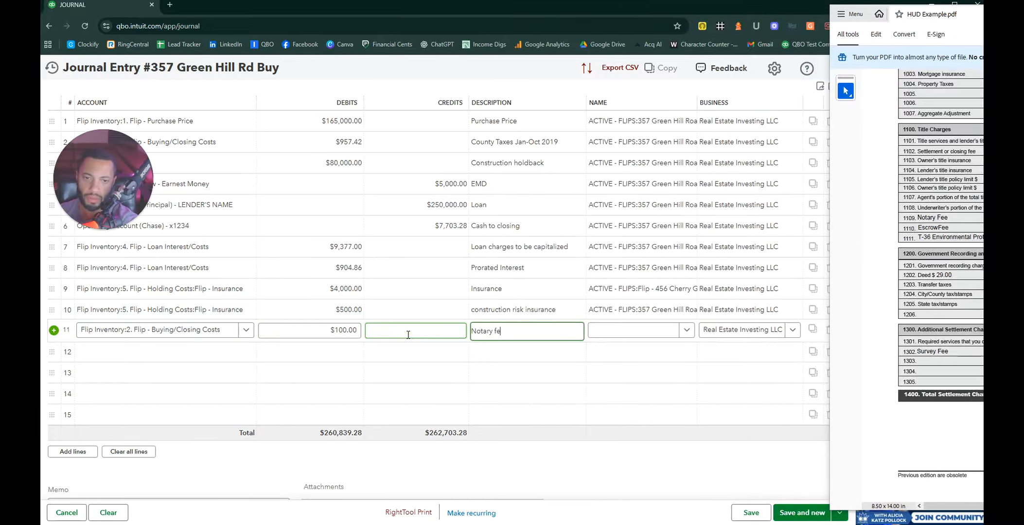
text(e)
key(Tab)
text(357)
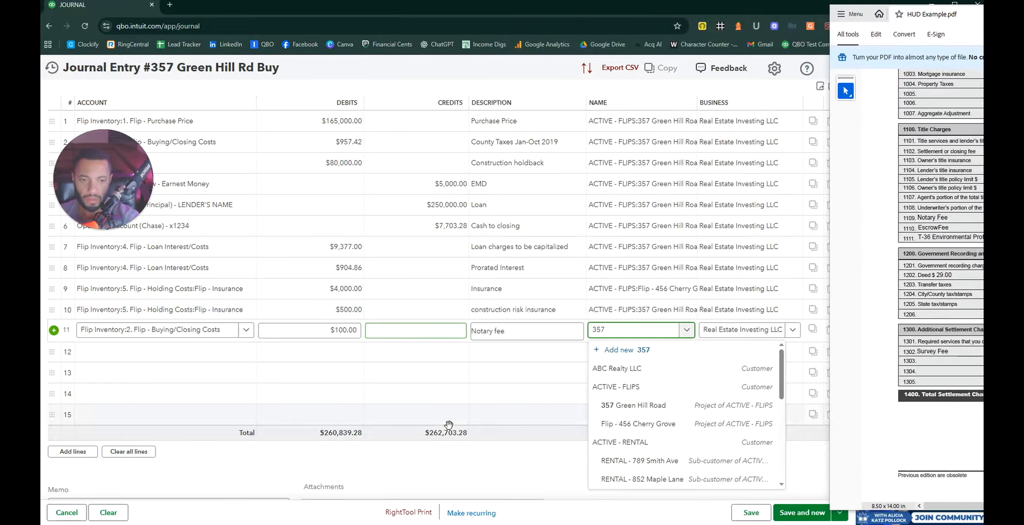
key(Return)
click(223, 357)
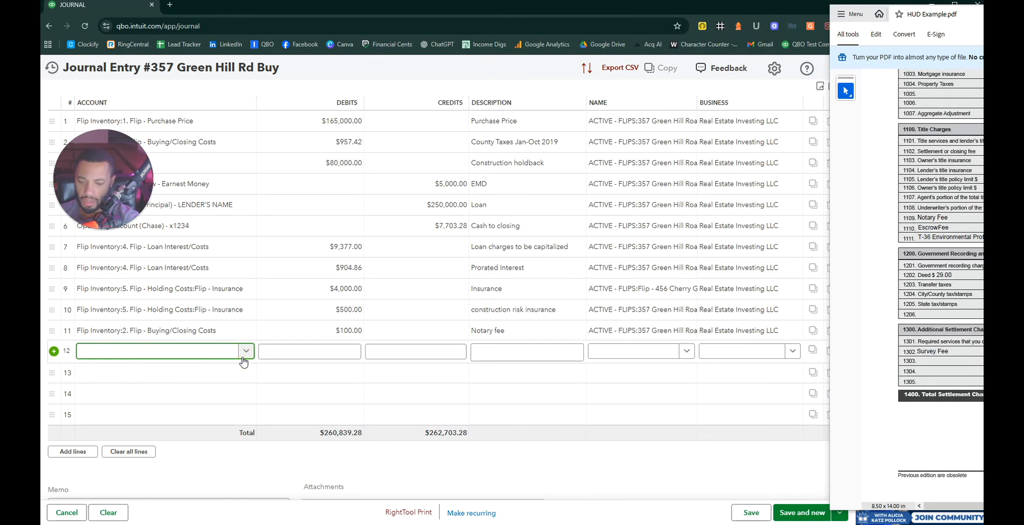
text(costs)
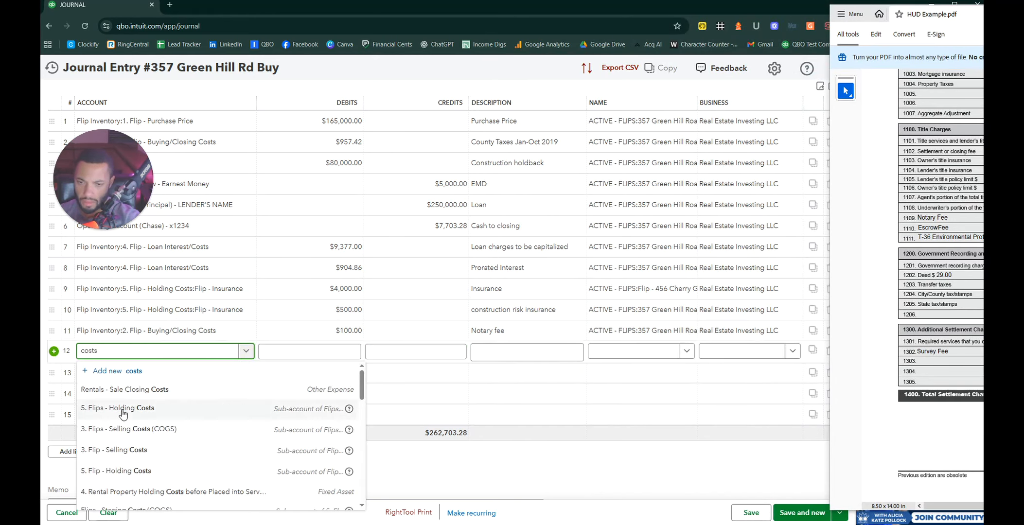
scroll(153, 401, down, 5)
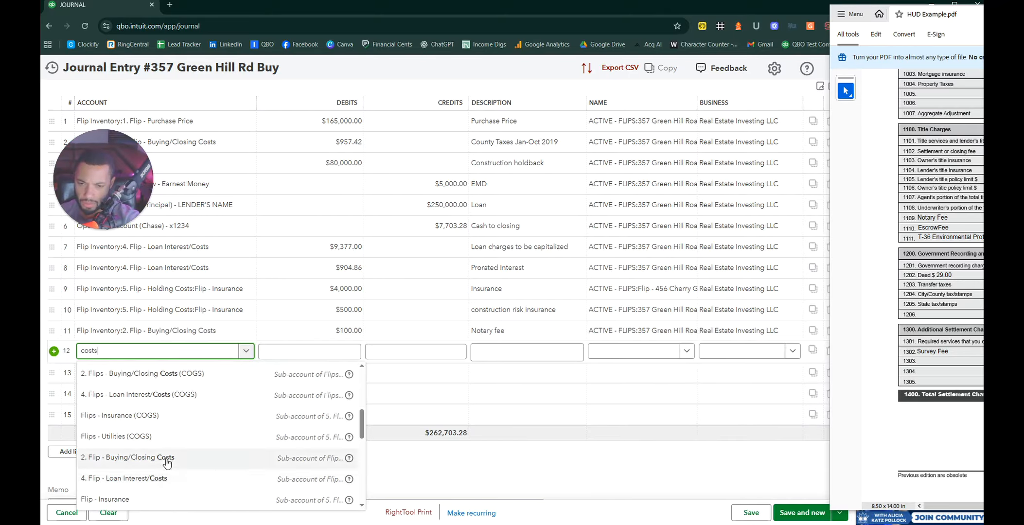
click(199, 465)
click(327, 359)
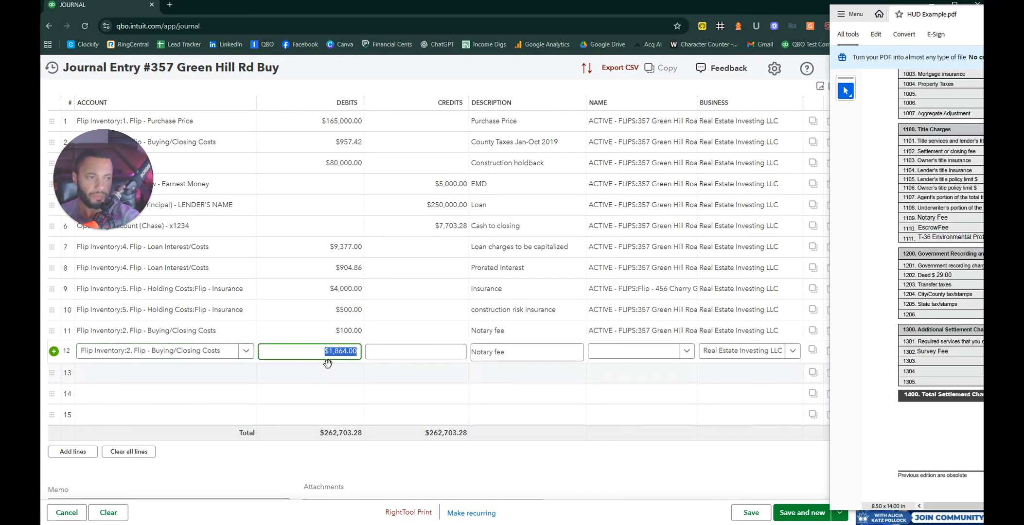
text(1200)
key(Tab)
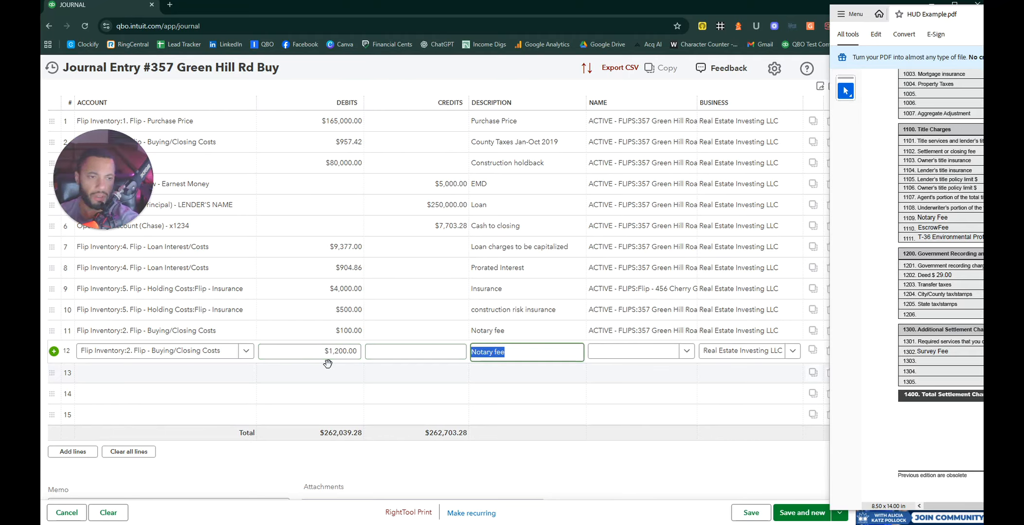
text(Escrow fee)
key(Tab)
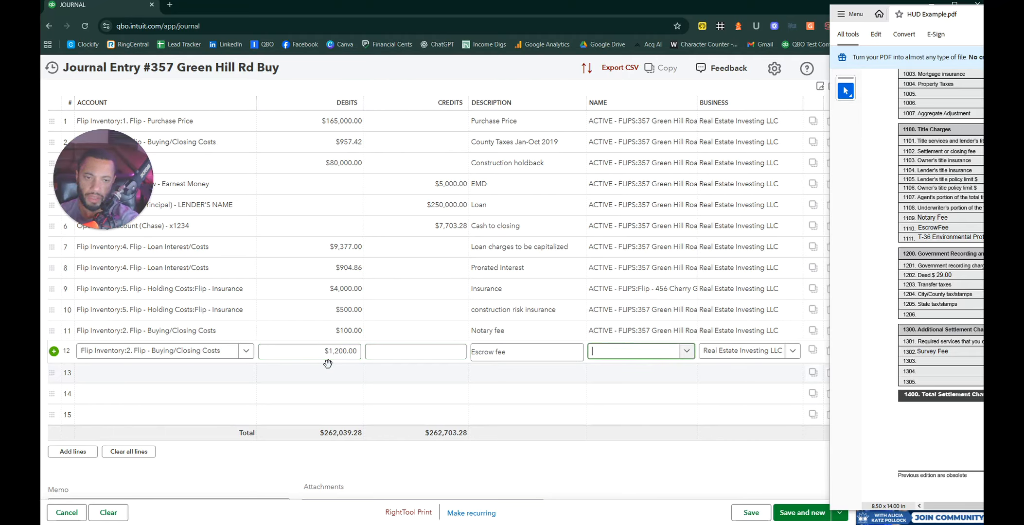
text(357)
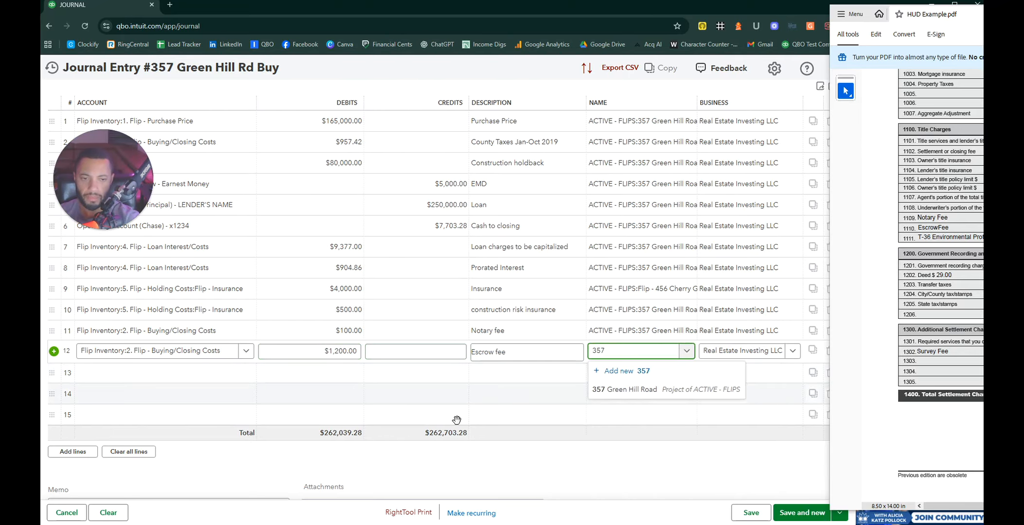
click(669, 390)
click(84, 373)
text(buying)
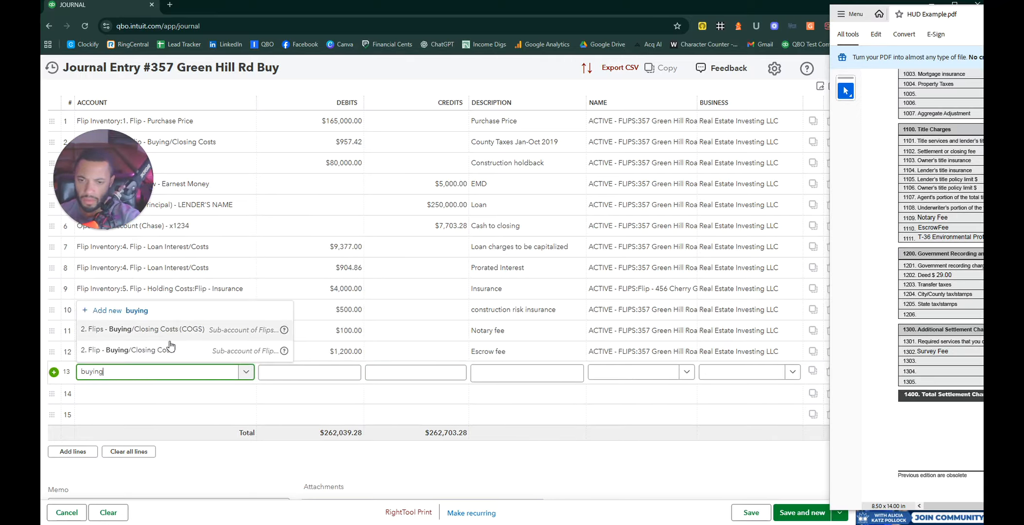
click(245, 353)
text(50)
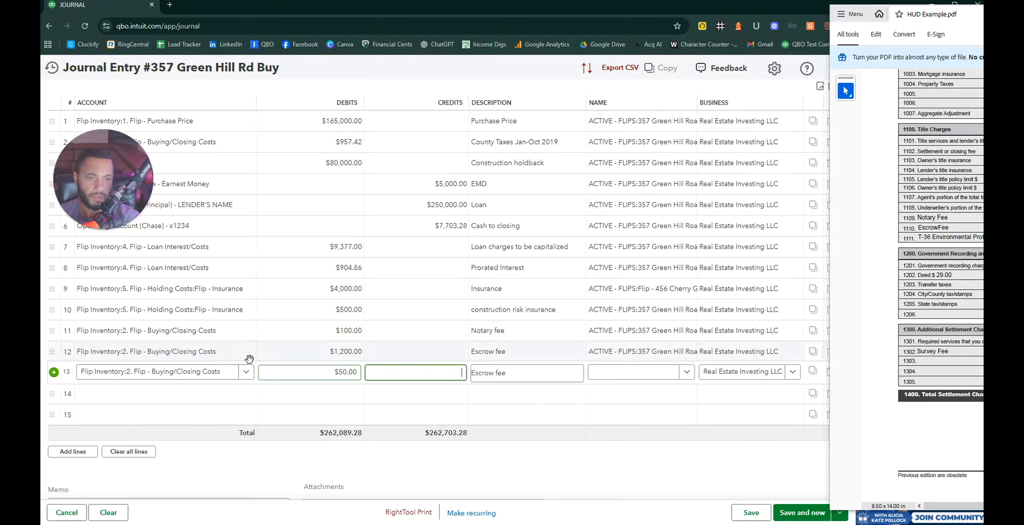
key(Tab)
text(T)
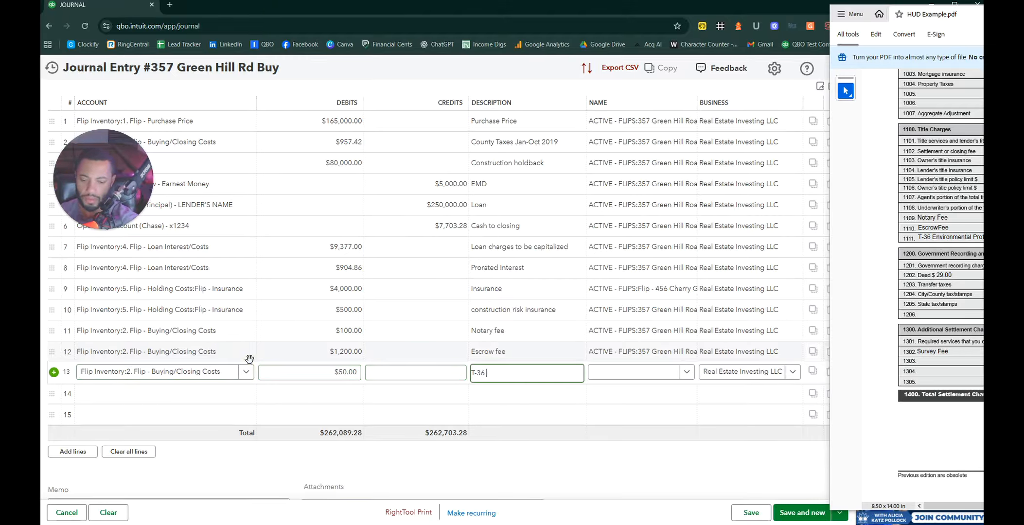
text(-36 Envr.)
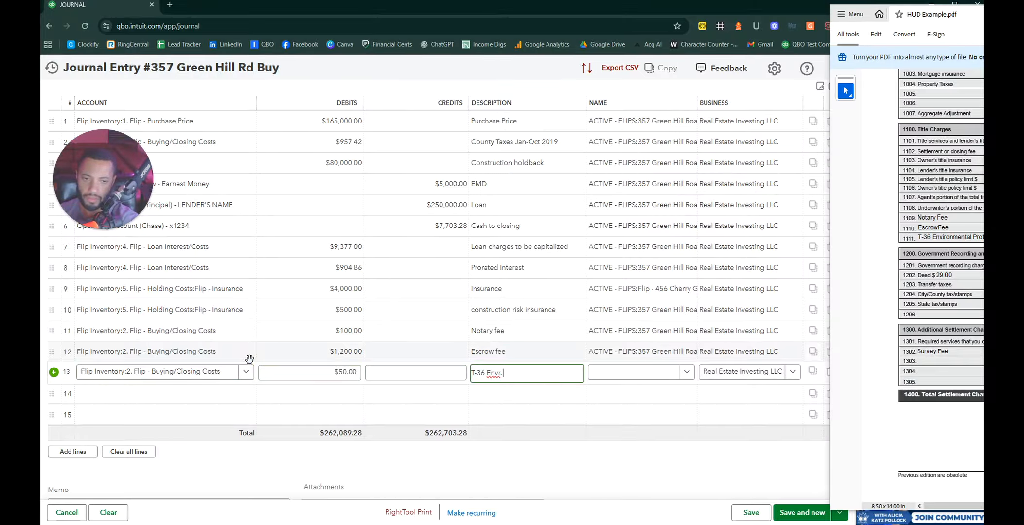
key(BackSpace)
text(. Protrection)
key(Tab)
text(357)
key(Tab)
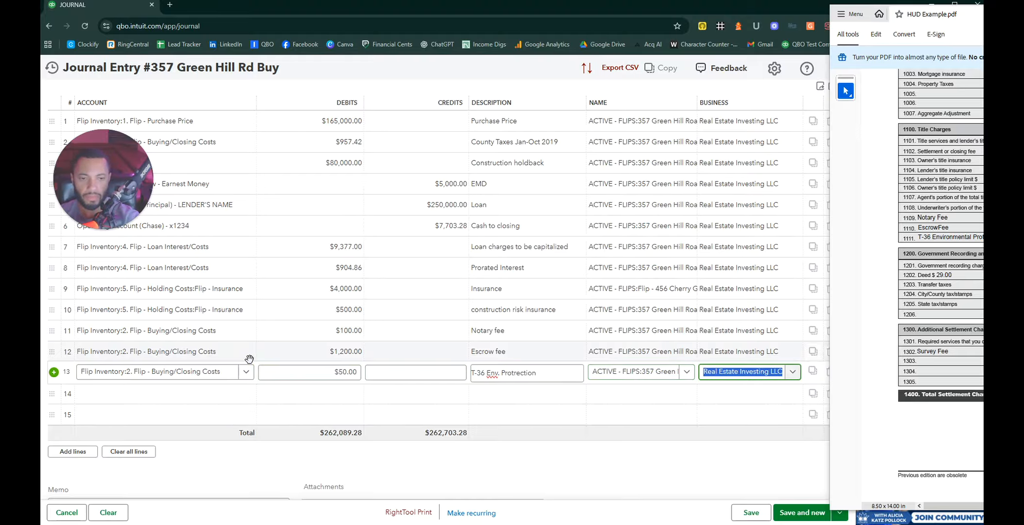
click(187, 395)
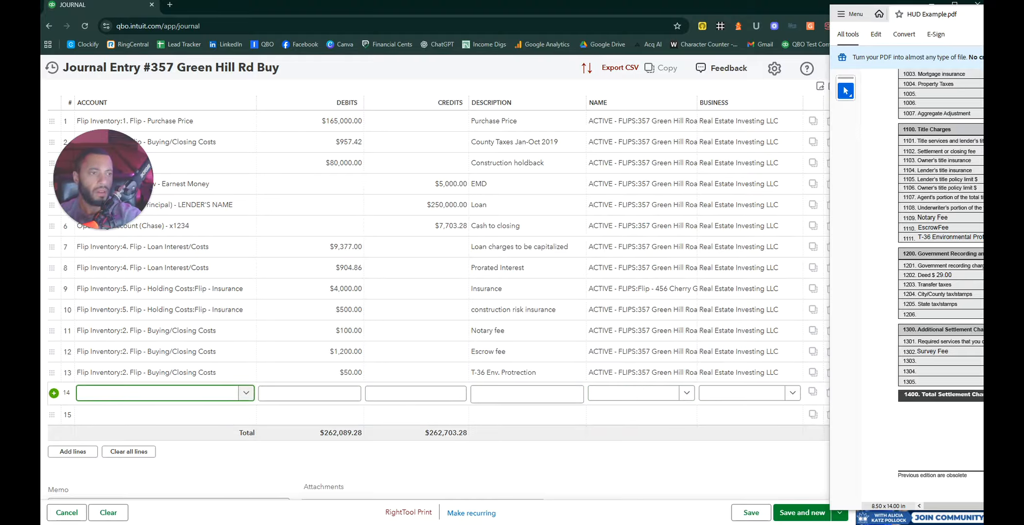
drag(982, 21, 770, 33)
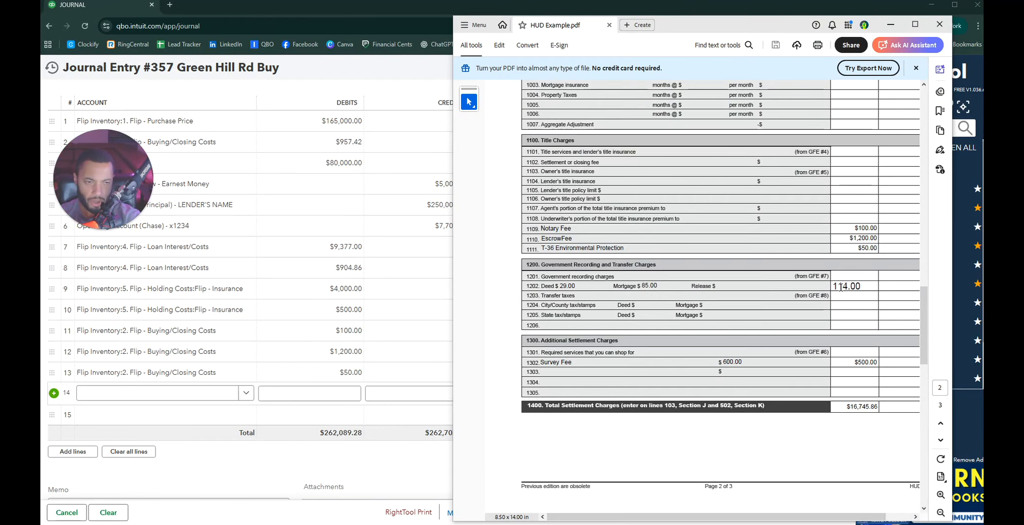
drag(768, 28, 983, 13)
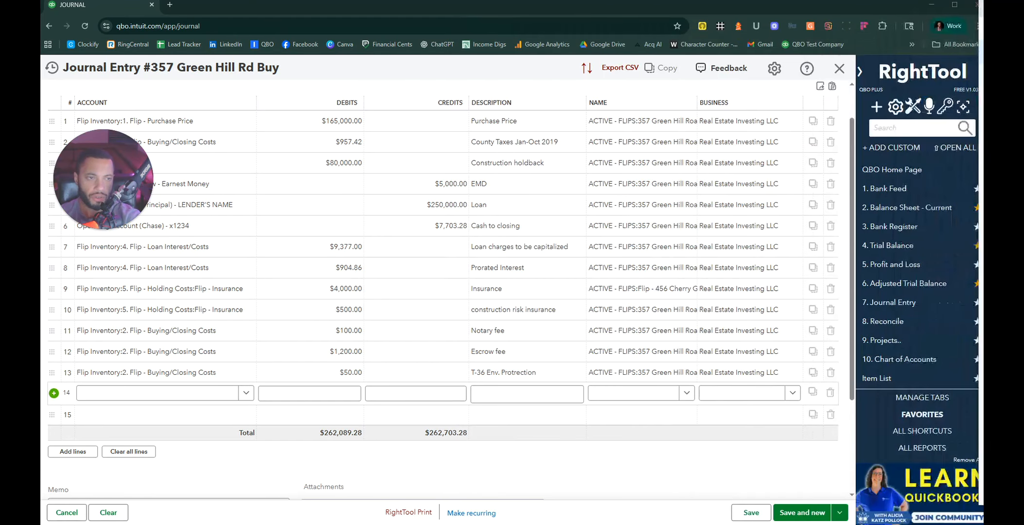
click(210, 400)
text(buying)
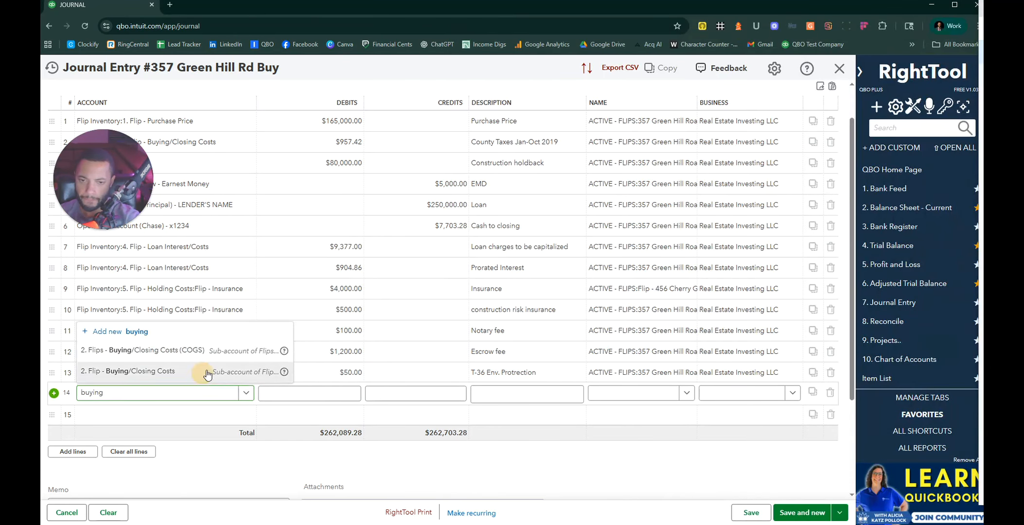
click(206, 370)
click(350, 392)
text(114)
key(Tab)
key(Tab)
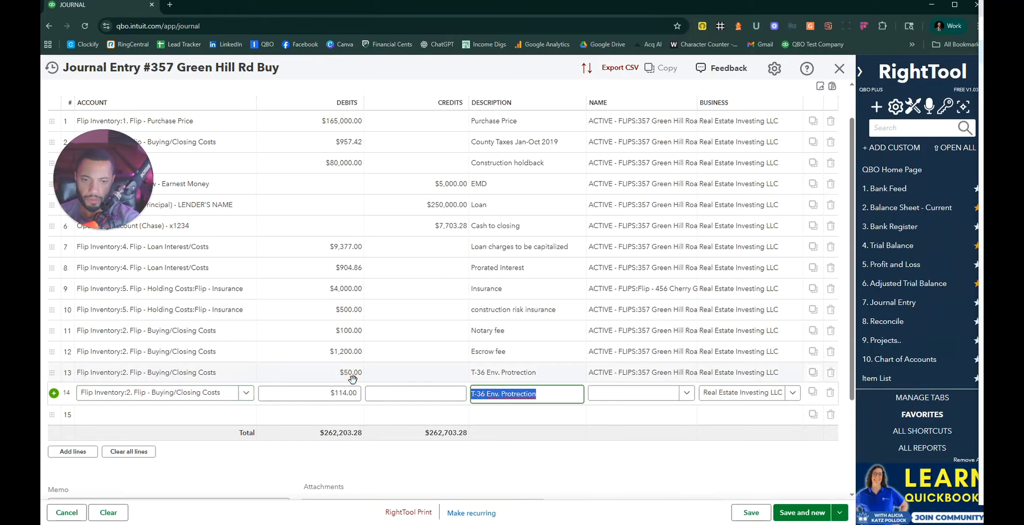
text(Tit)
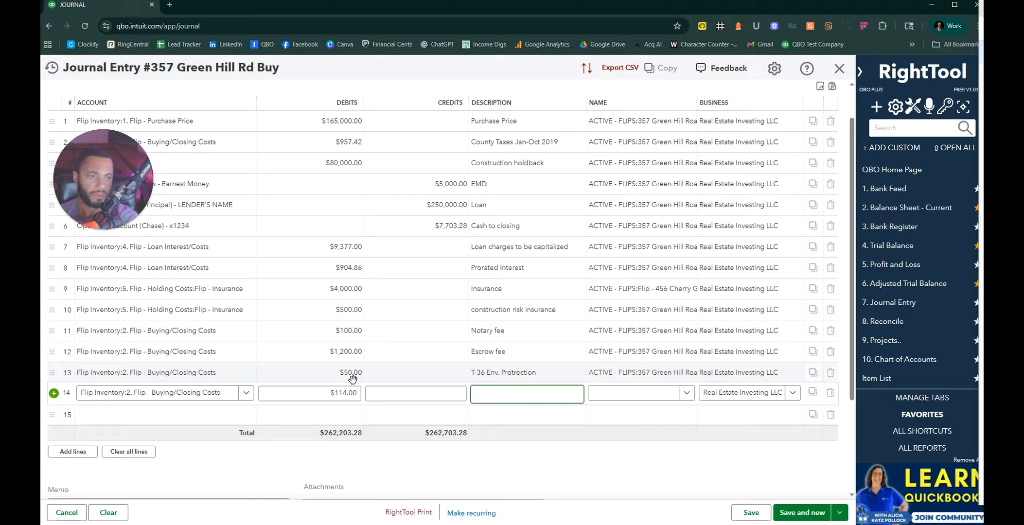
text(Gov Re)
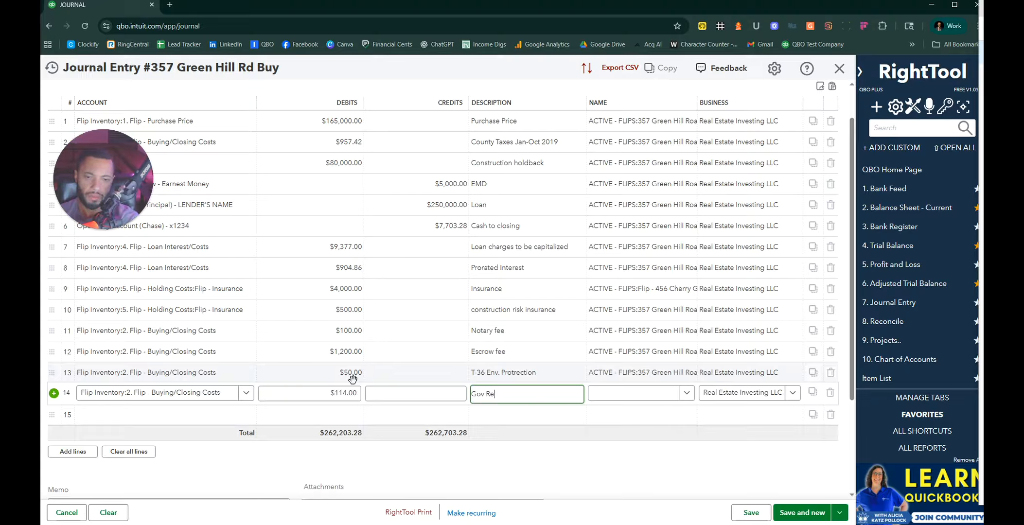
text(cording and Trans)
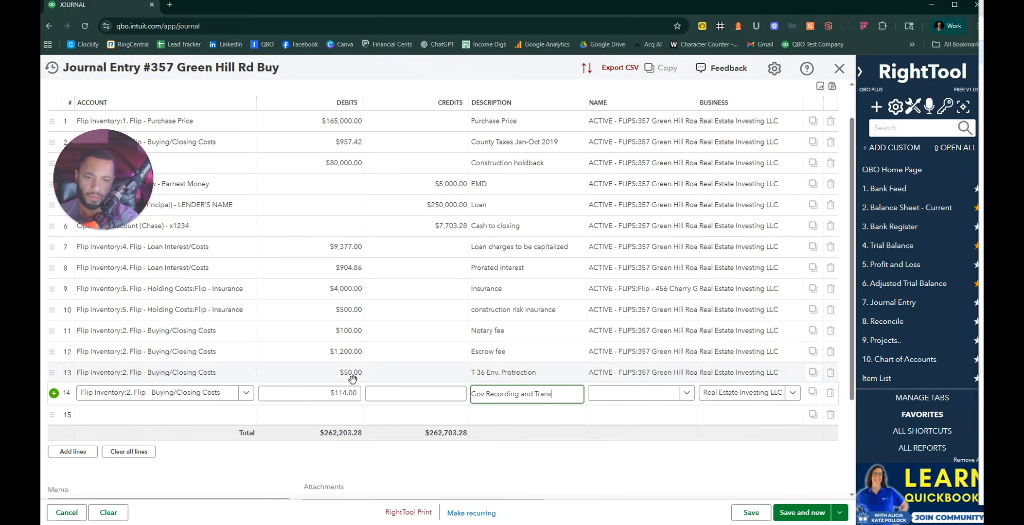
key(Tab)
key(Down)
key(Down)
key(Down)
key(Down)
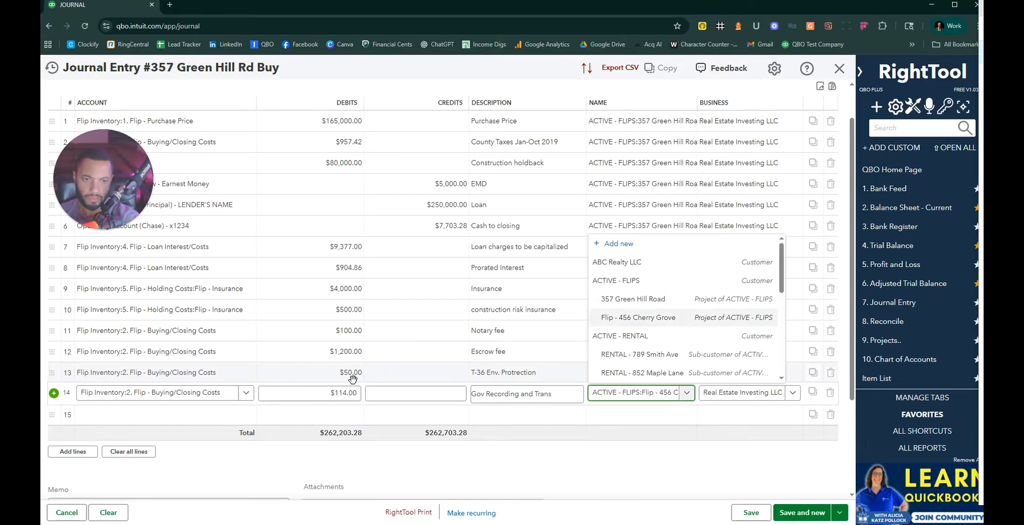
key(Up)
key(Tab)
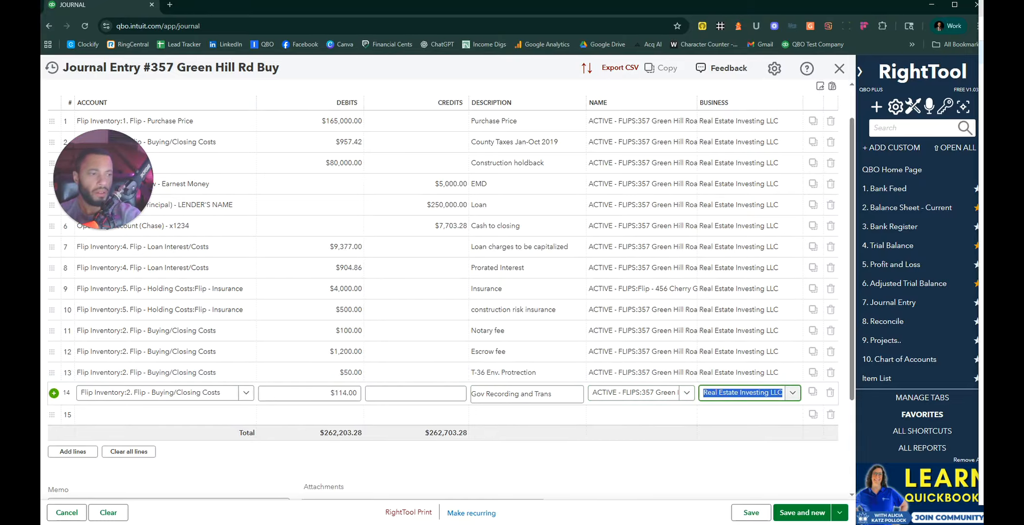
Step: Bring the HUD Example PDF over the journal to compare figures, then move it aside
drag(983, 9, 683, 26)
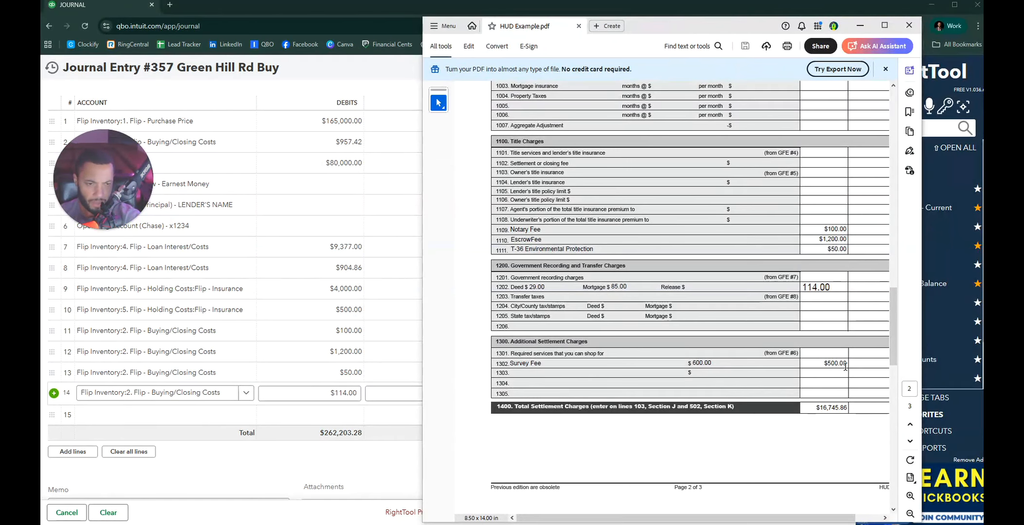
drag(690, 367, 840, 366)
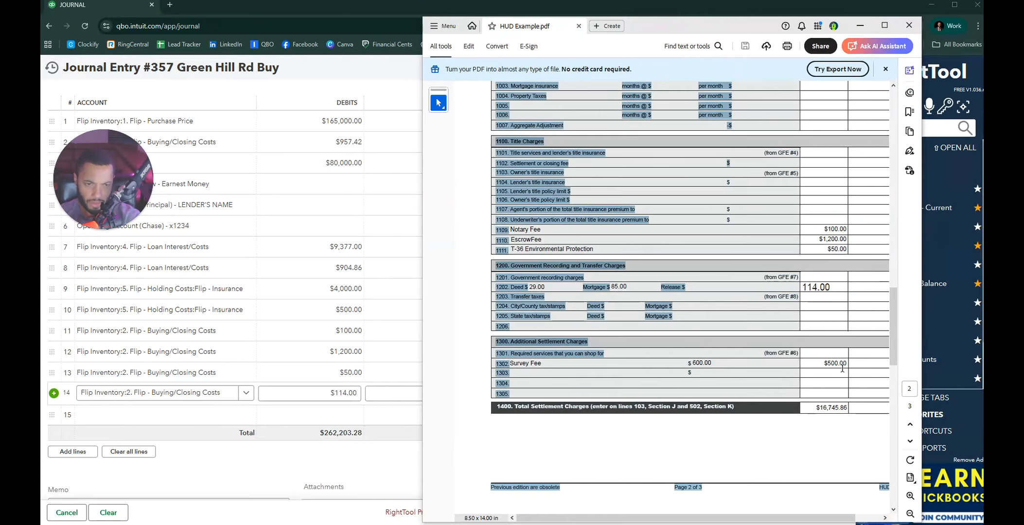
click(833, 364)
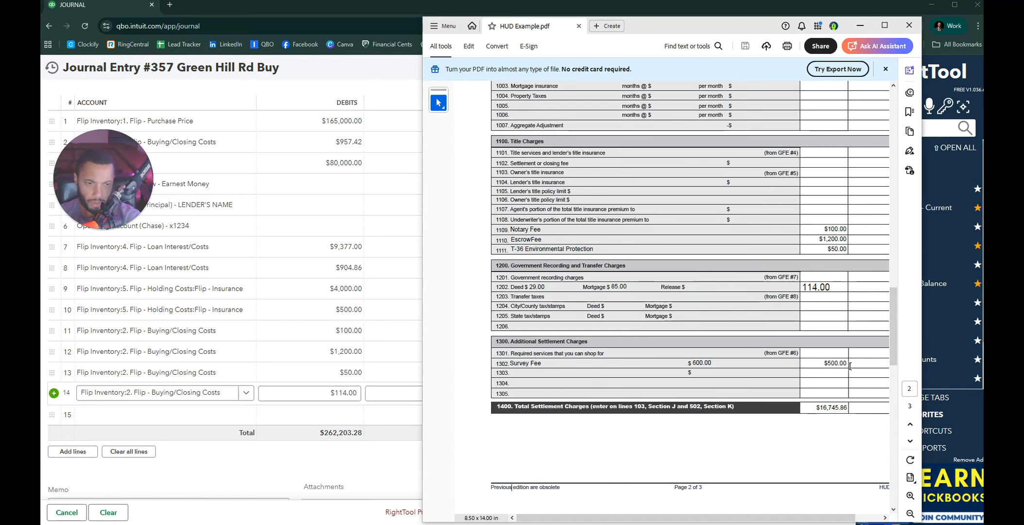
drag(757, 24, 982, 19)
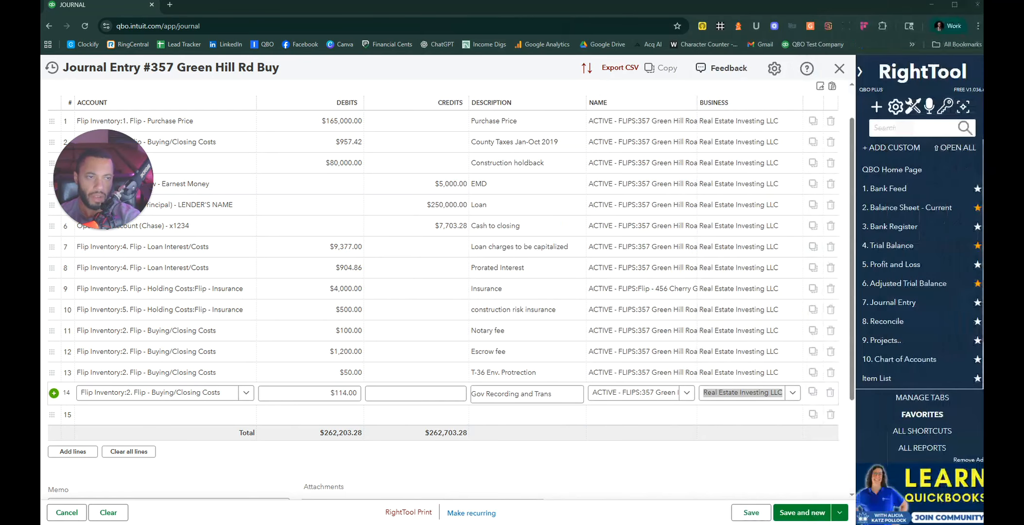
Step: Start line 15 with the Buying/Closing Costs account and $500.00 debit, checked against the HUD PDF
click(335, 393)
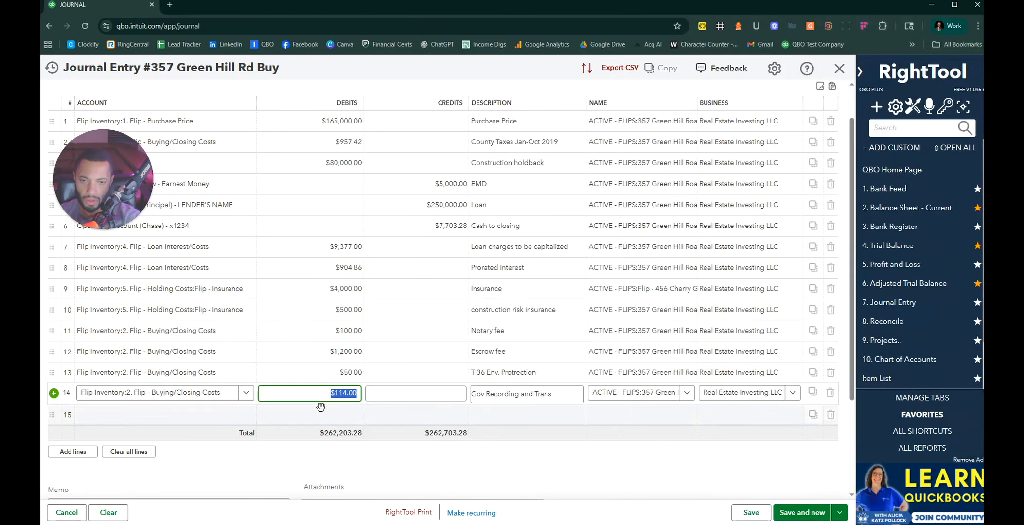
click(319, 413)
click(164, 414)
text(buying)
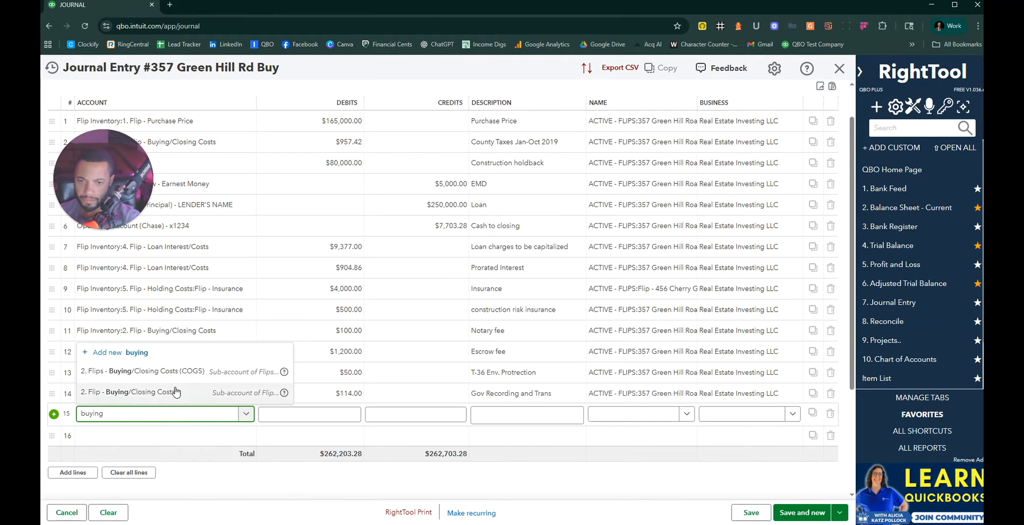
click(171, 392)
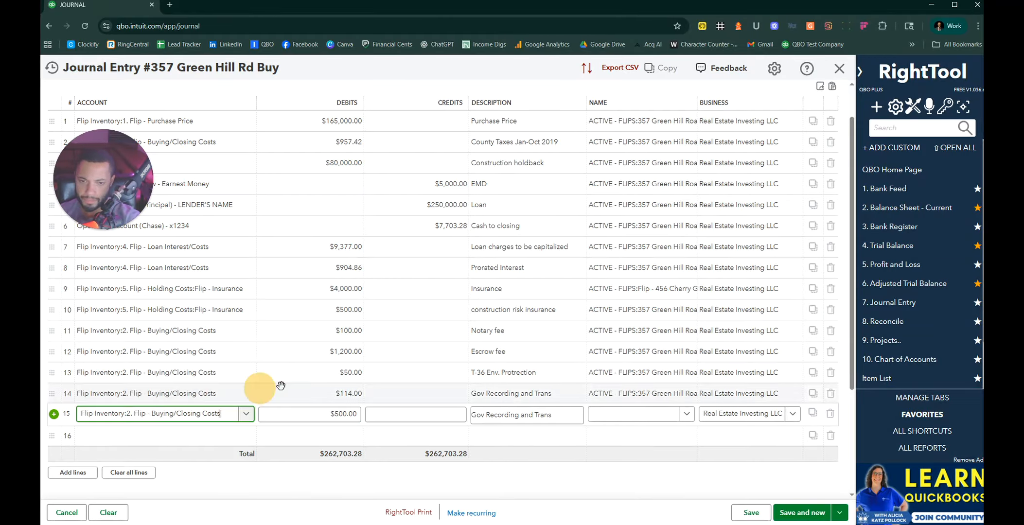
key(Tab)
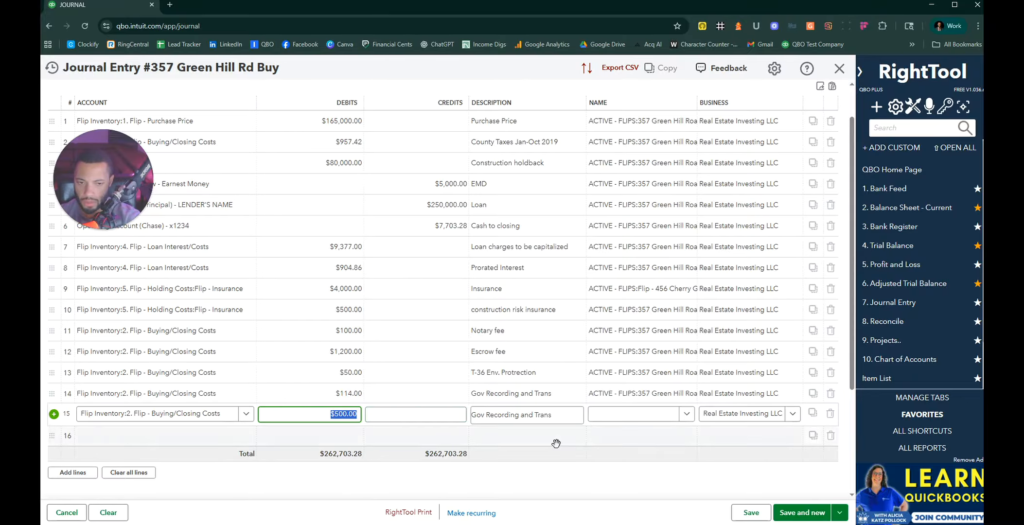
drag(983, 53, 747, 23)
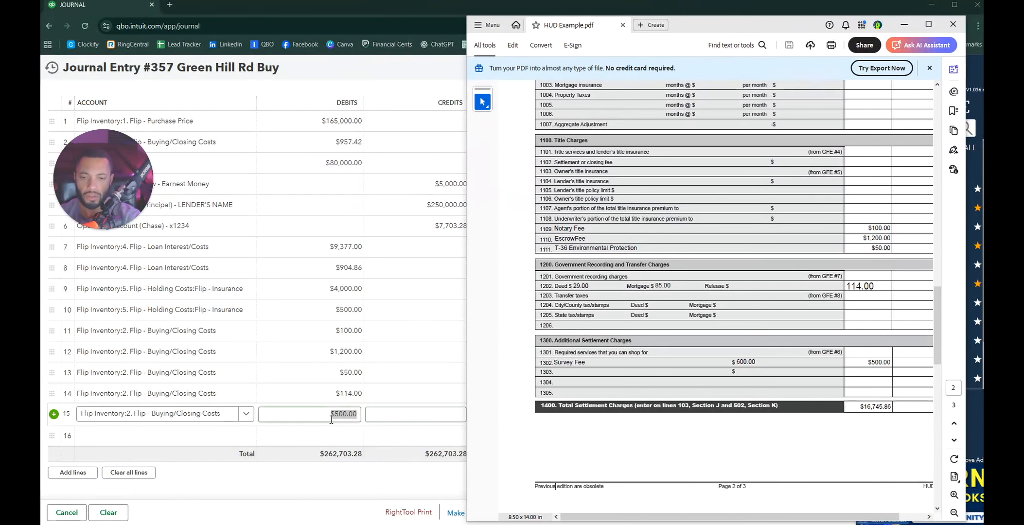
click(400, 417)
drag(757, 19, 1021, 22)
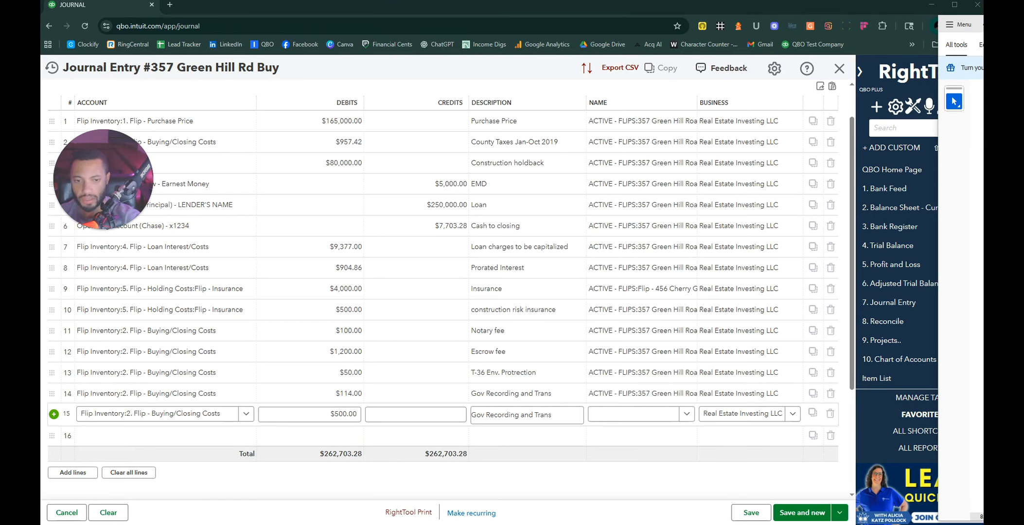
click(530, 414)
text(Survey fee)
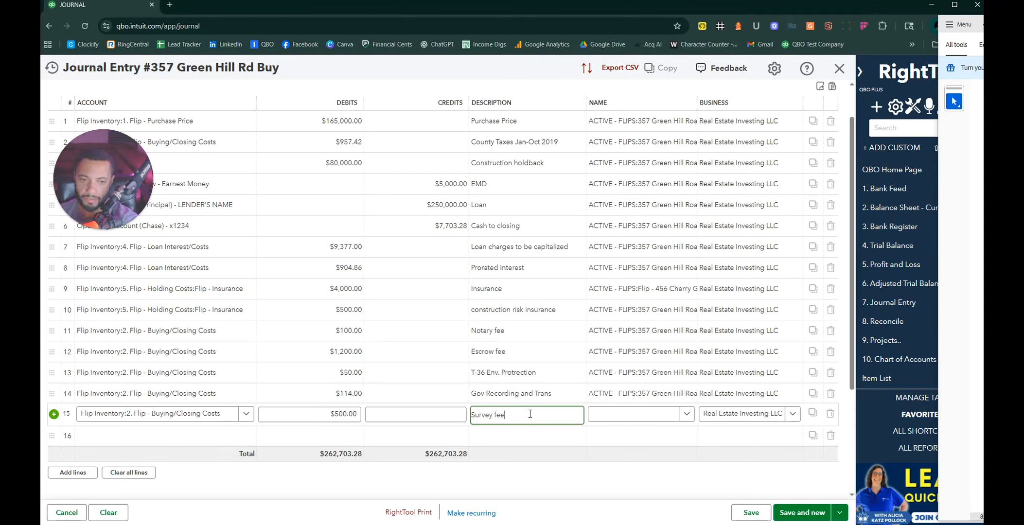
key(Tab)
text(357)
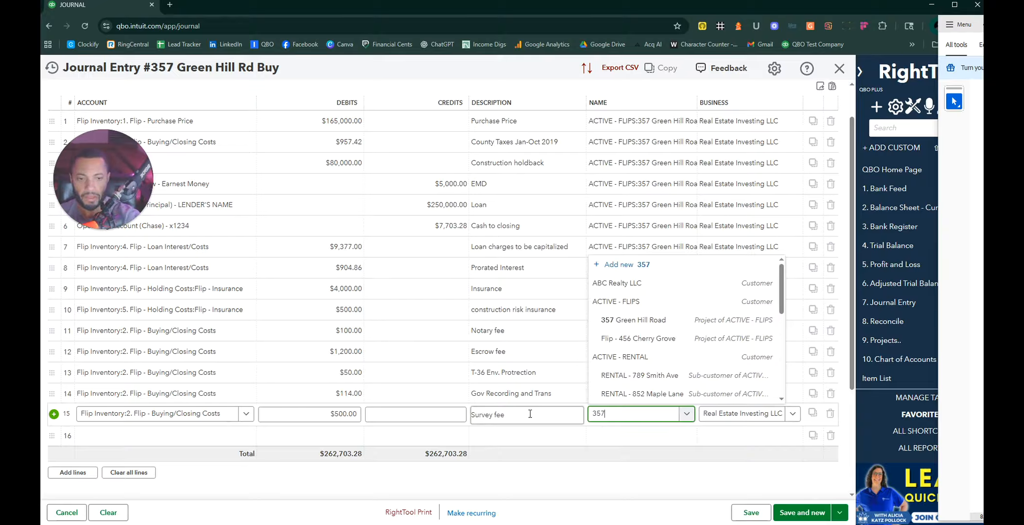
click(654, 394)
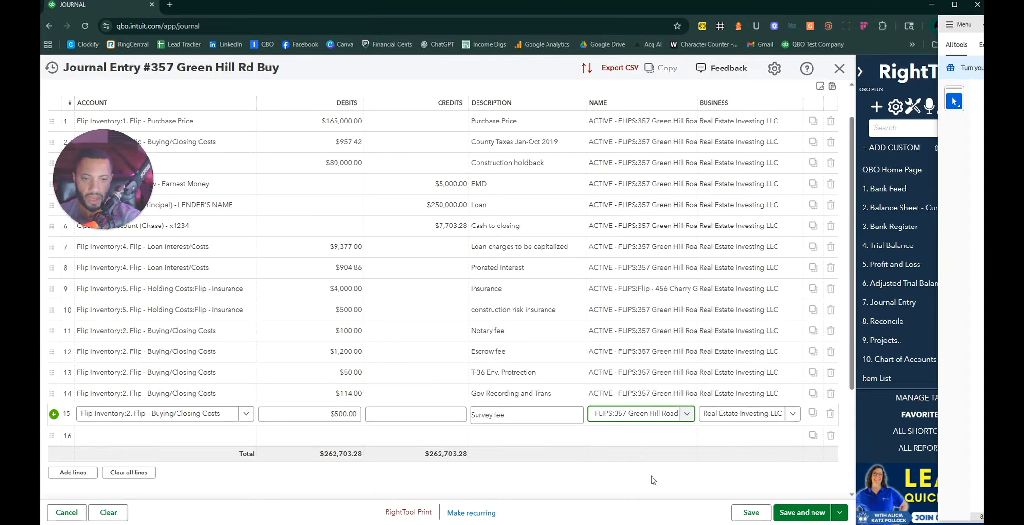
drag(982, 25, 747, 21)
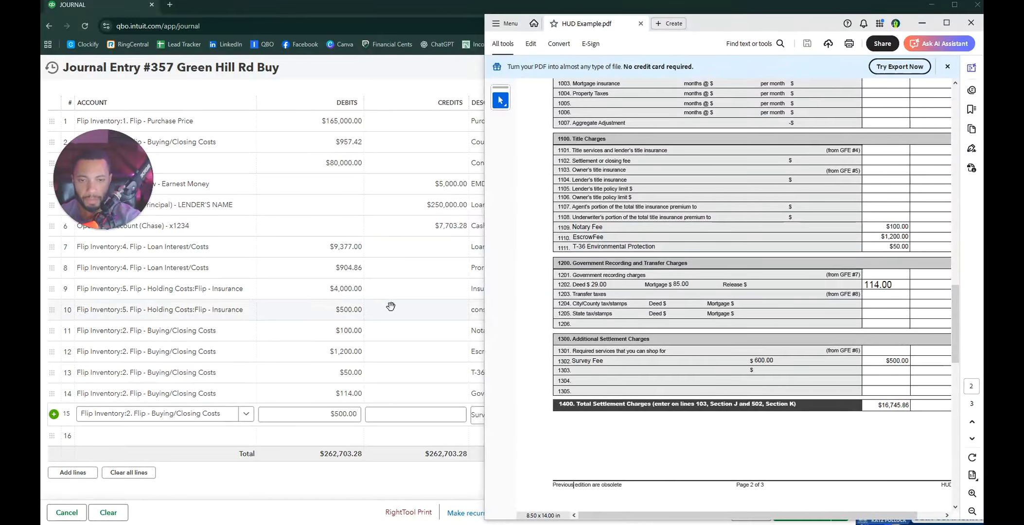
Step: Review the HUD Example.pdf settlement charges, then move the Acrobat window off the right edge
scroll(390, 306, up, 1)
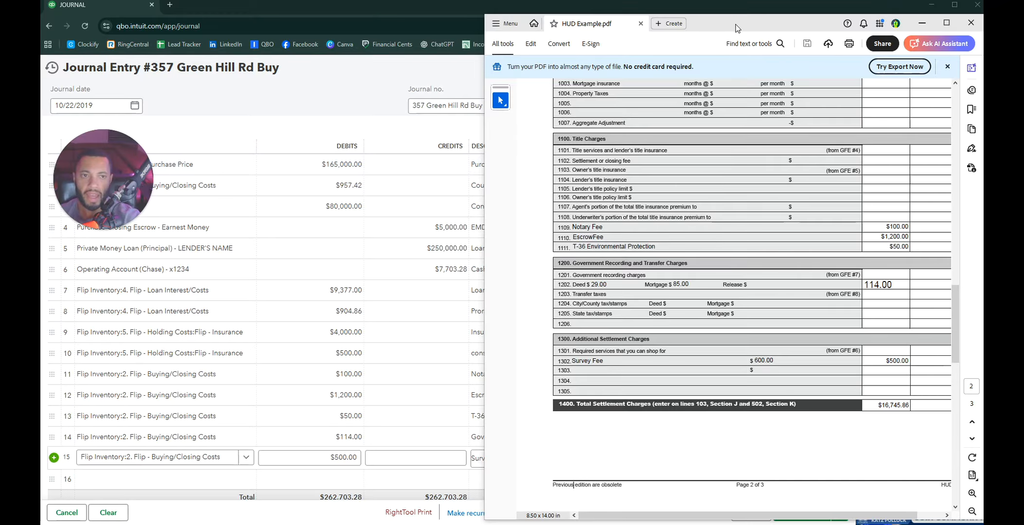
drag(735, 24, 1021, 32)
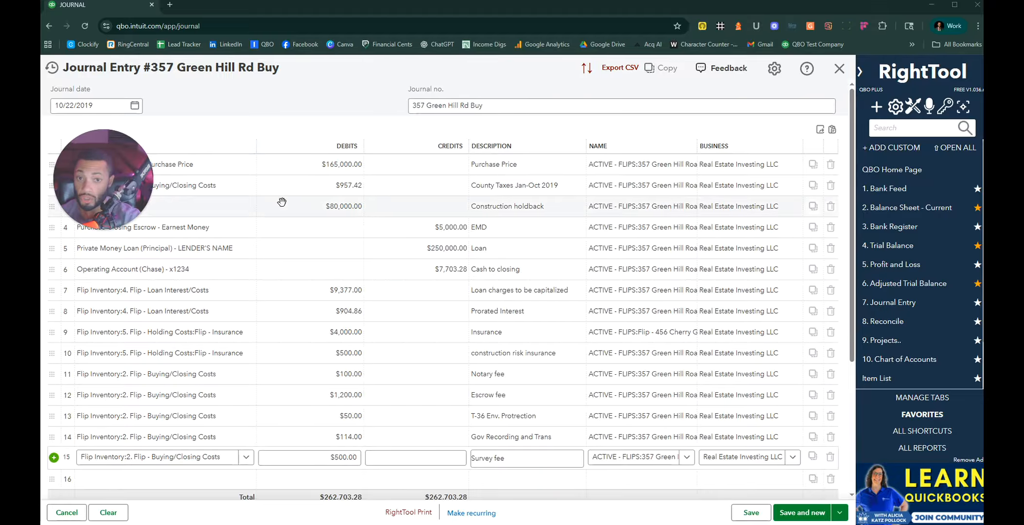
Step: Commit line 15, keep the journal number unchanged, and save the entry with Save and new
scroll(623, 302, down, 4)
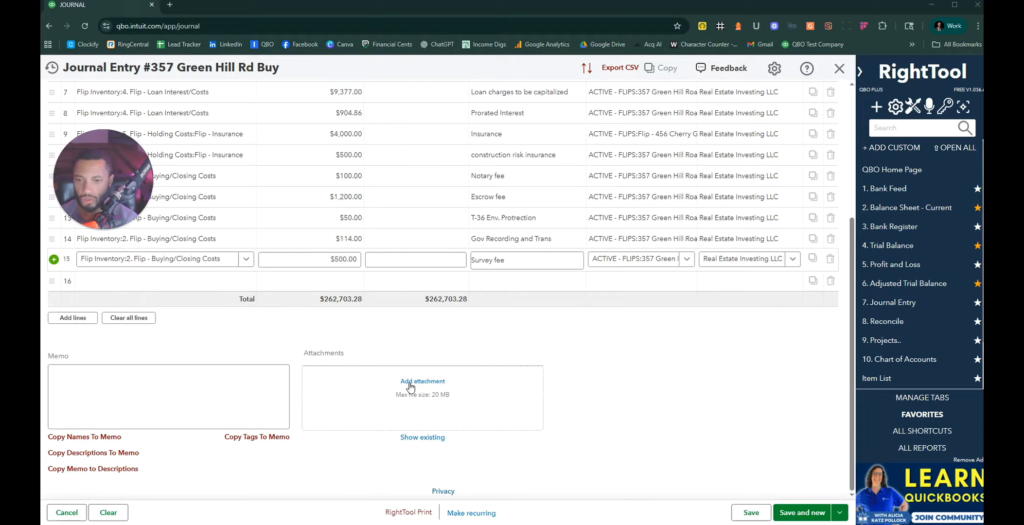
click(242, 381)
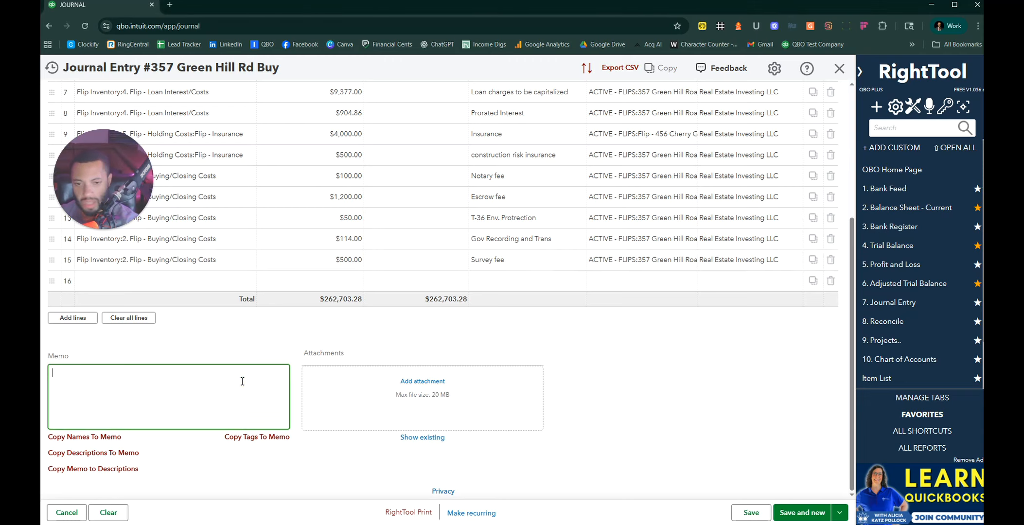
scroll(364, 440, up, 4)
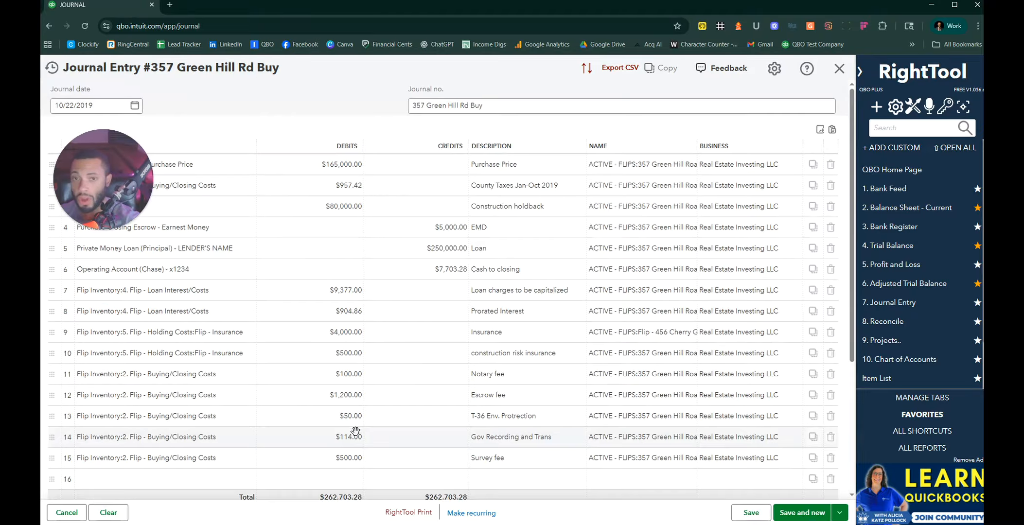
click(432, 105)
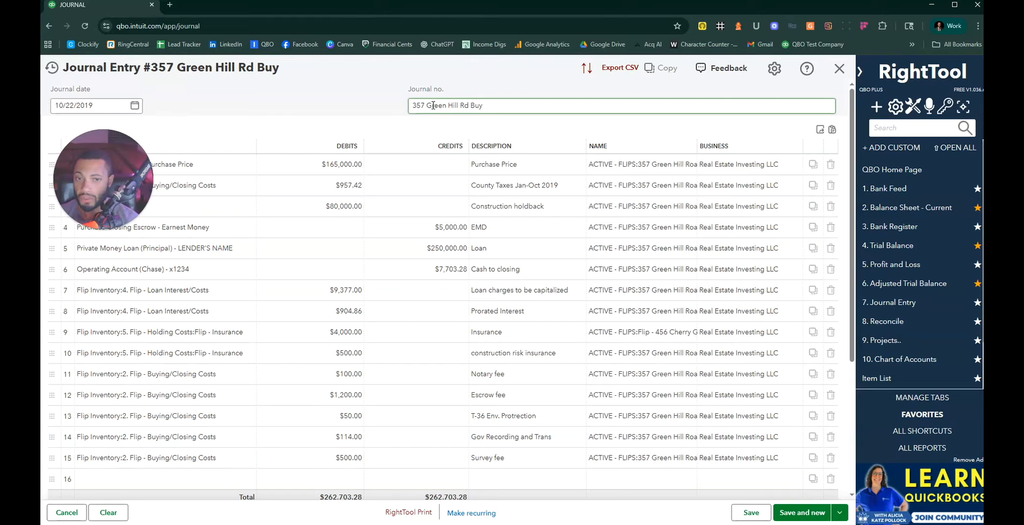
click(469, 123)
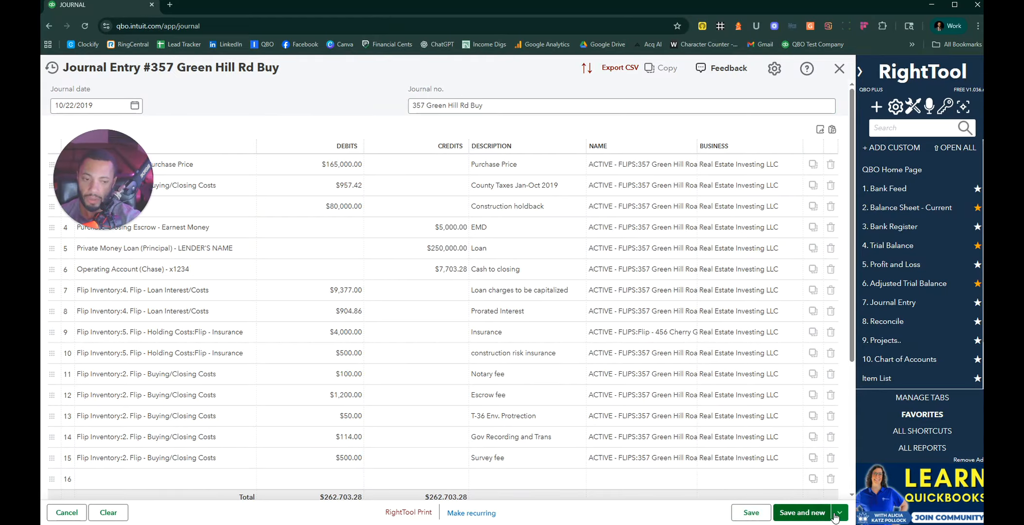
click(807, 512)
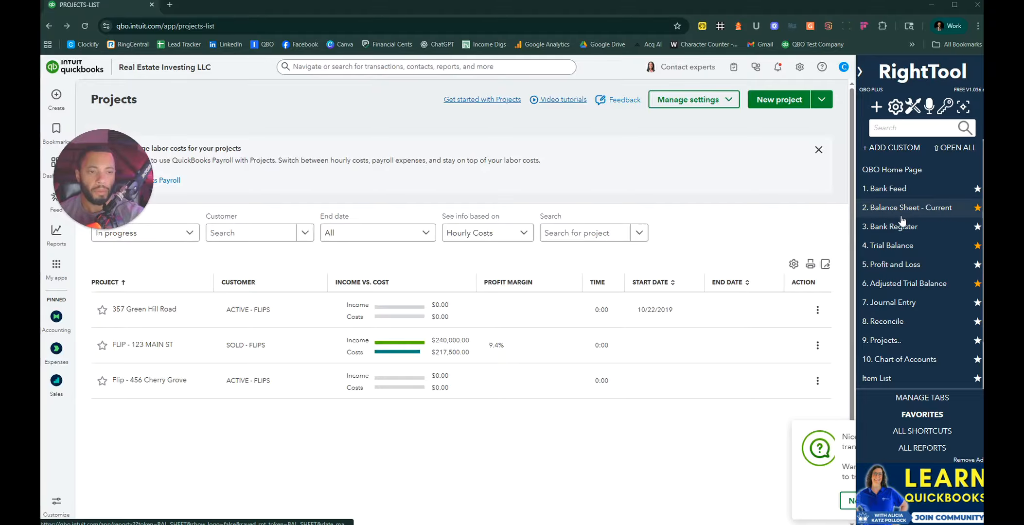
Step: In the bank feed, expand the 10/22/2019 $7,703.28 Bank Wire and open Find other matches
click(884, 199)
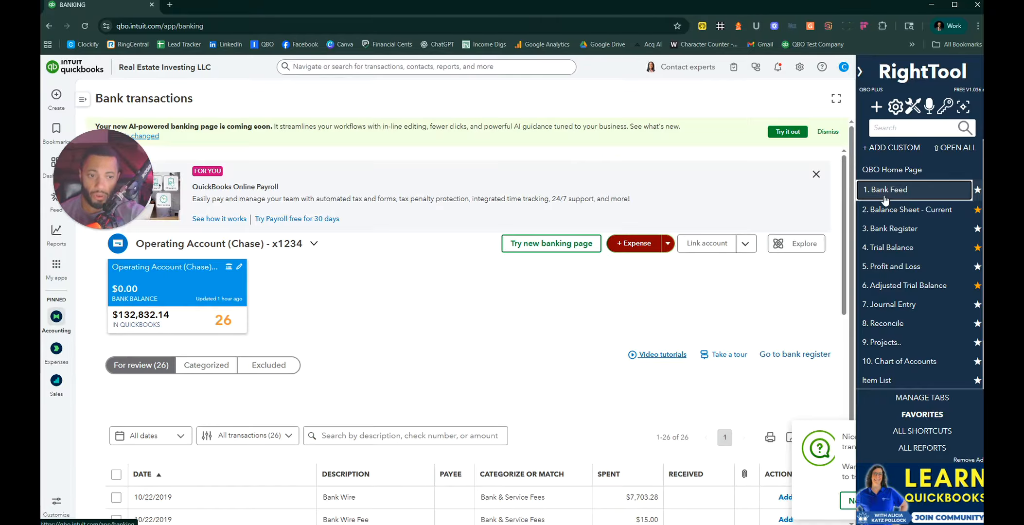
scroll(443, 304, down, 7)
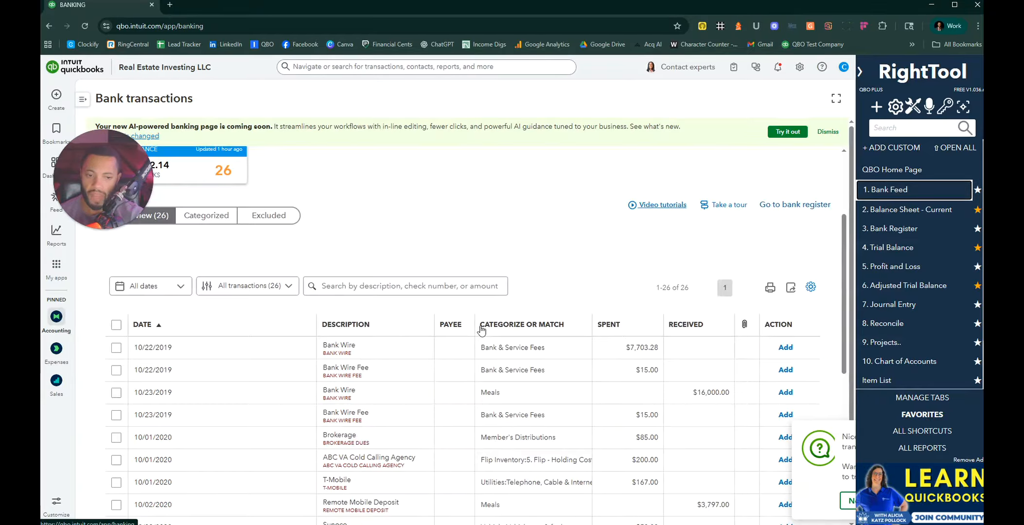
scroll(485, 333, down, 5)
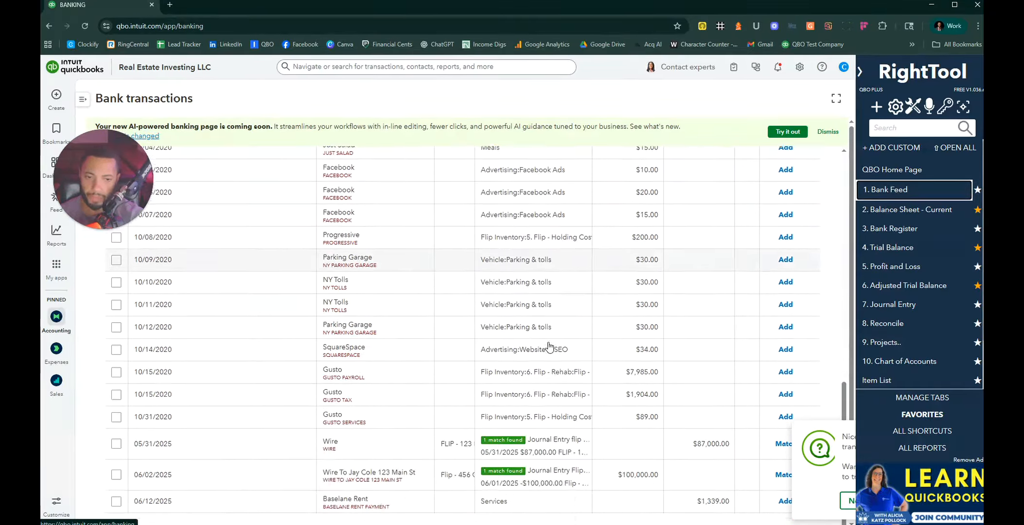
scroll(532, 354, up, 5)
scroll(514, 373, down, 4)
scroll(514, 373, up, 8)
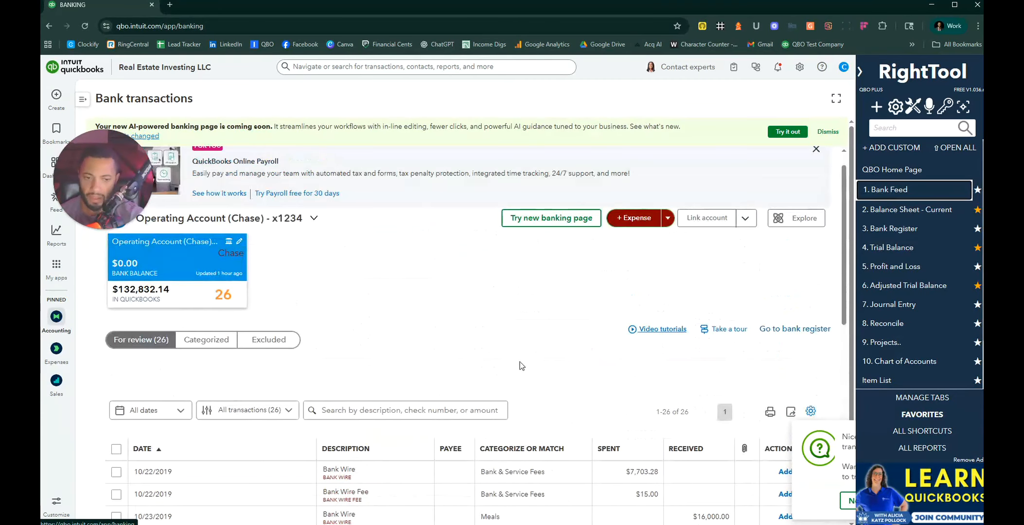
scroll(632, 388, down, 2)
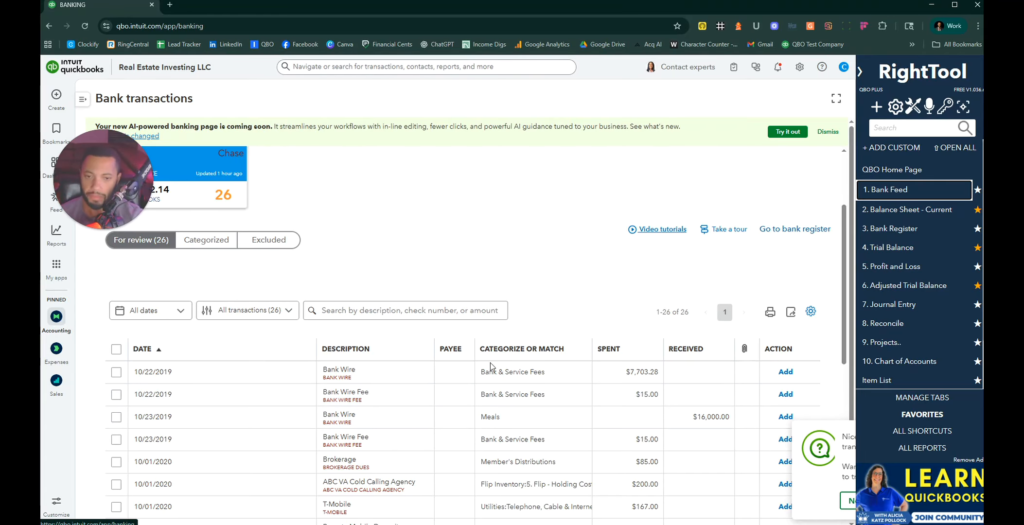
click(357, 368)
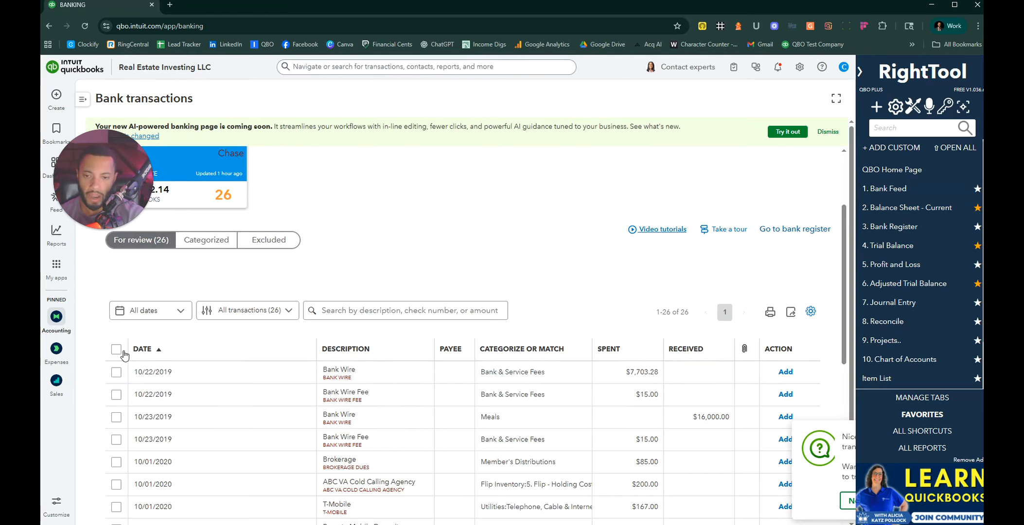
click(331, 377)
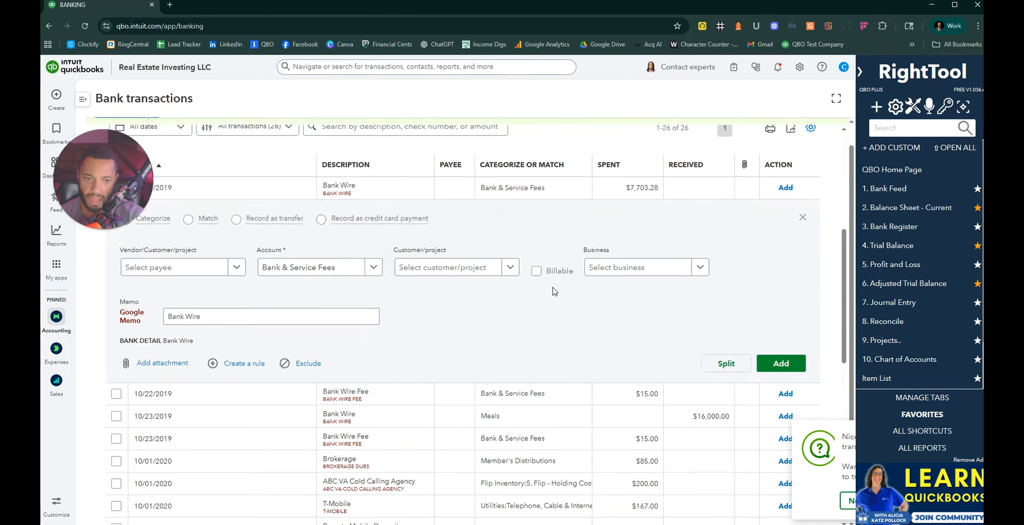
click(192, 321)
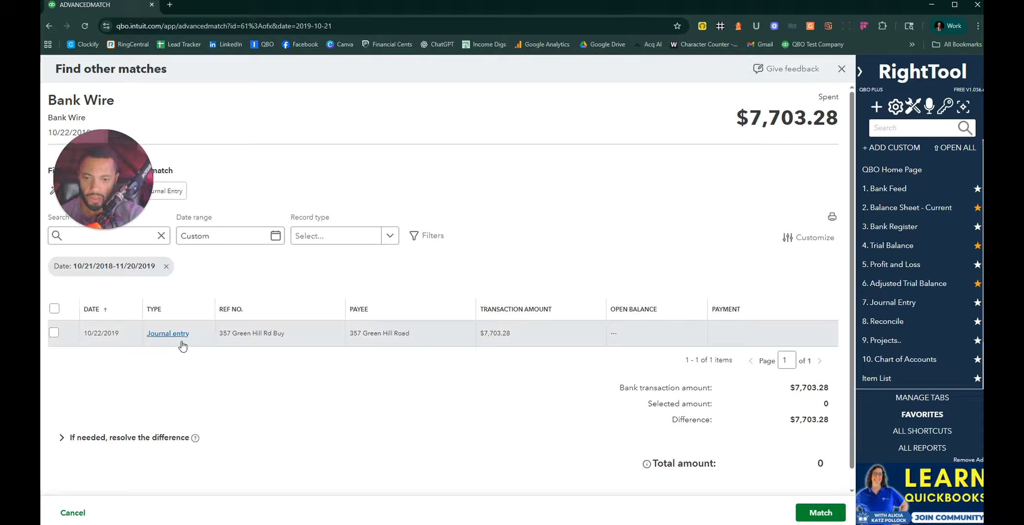
click(54, 332)
click(822, 513)
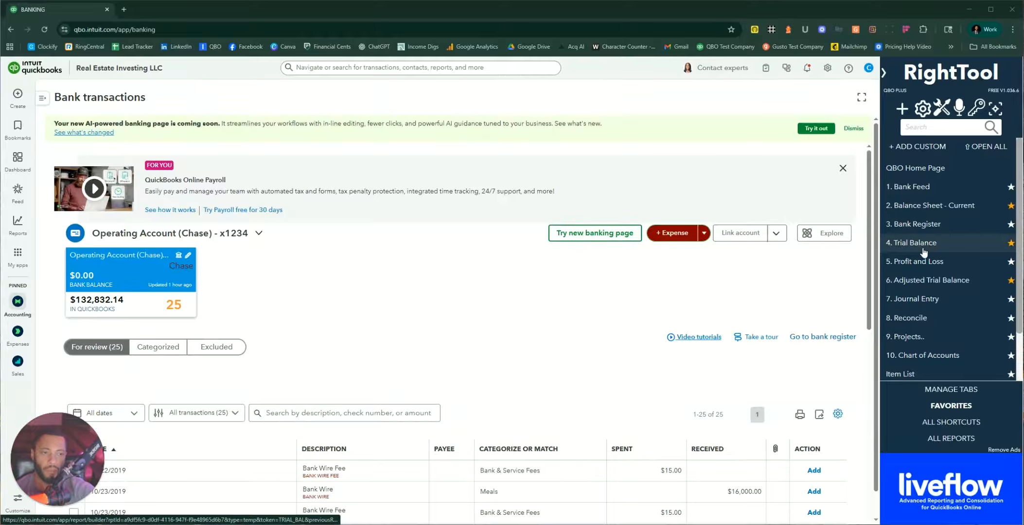
Step: Go to Reports > Standard reports and open Balance Sheet under Business overview
click(923, 207)
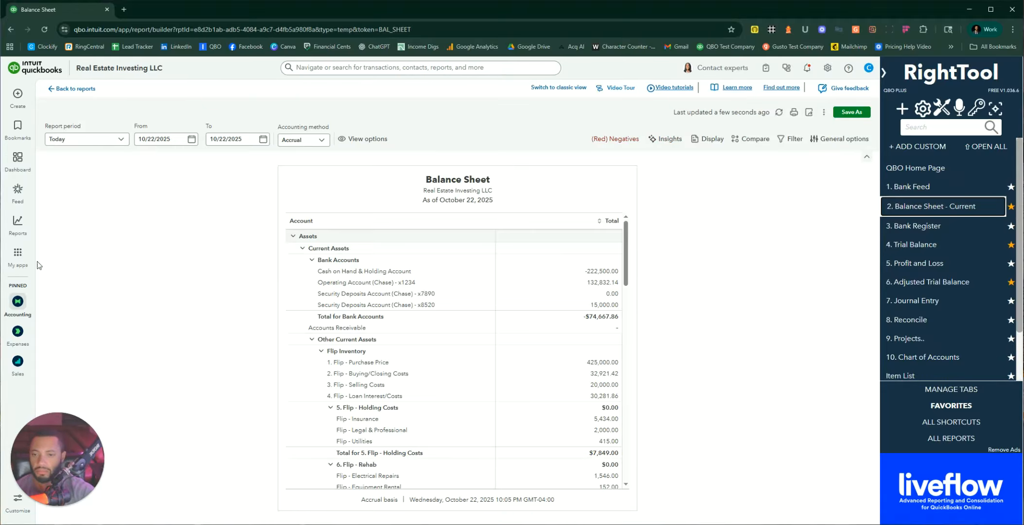
mouse_move(16, 223)
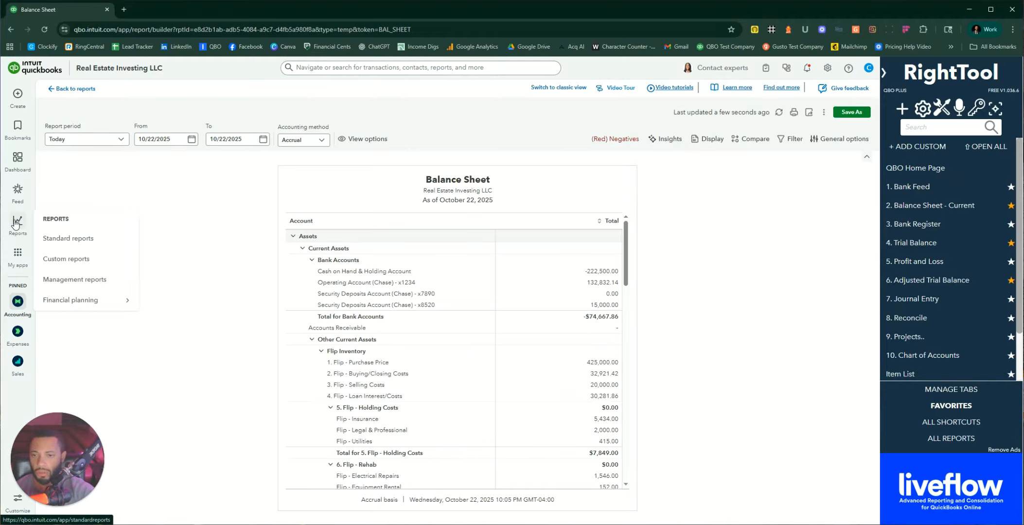
click(71, 238)
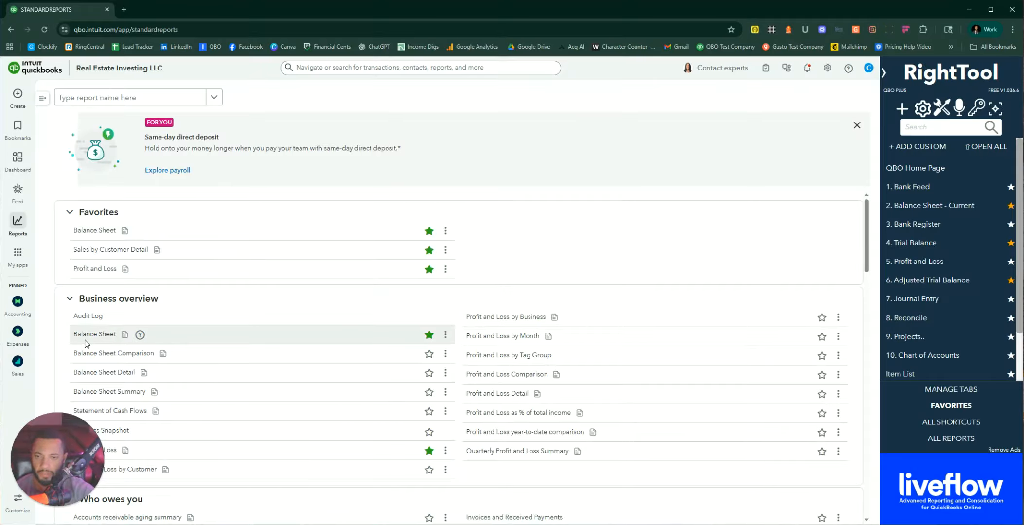
click(135, 101)
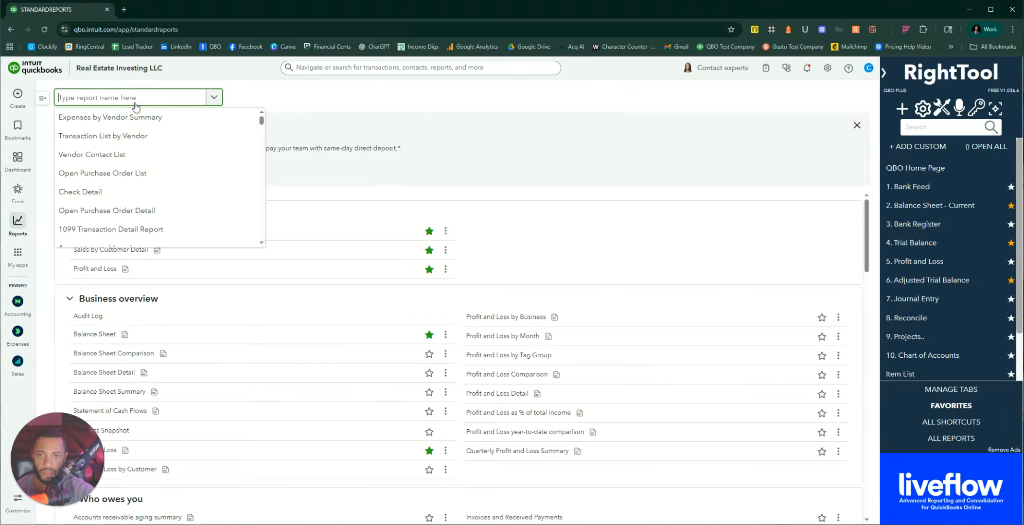
click(415, 104)
click(93, 334)
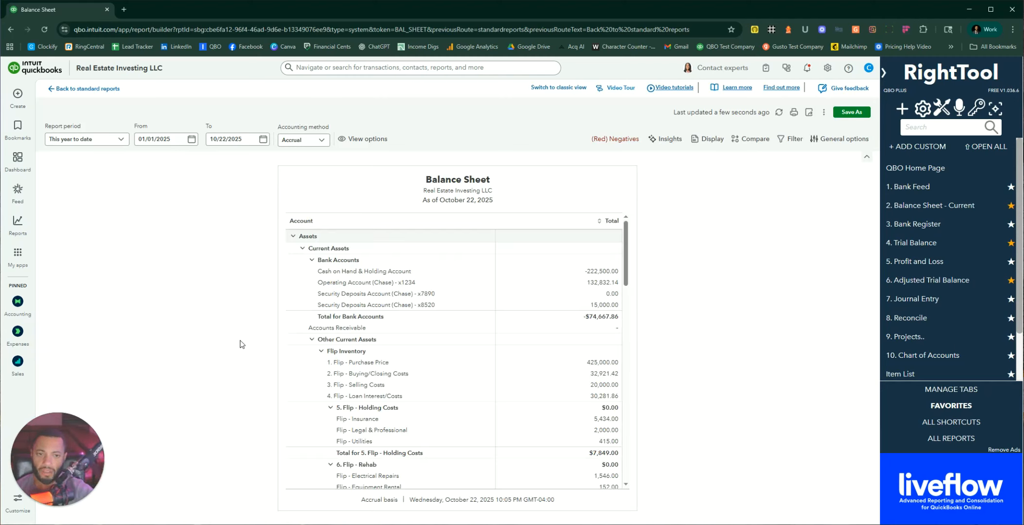
Step: Set both the Balance Sheet's From and To dates to 10/22/2019
click(184, 141)
text(10)
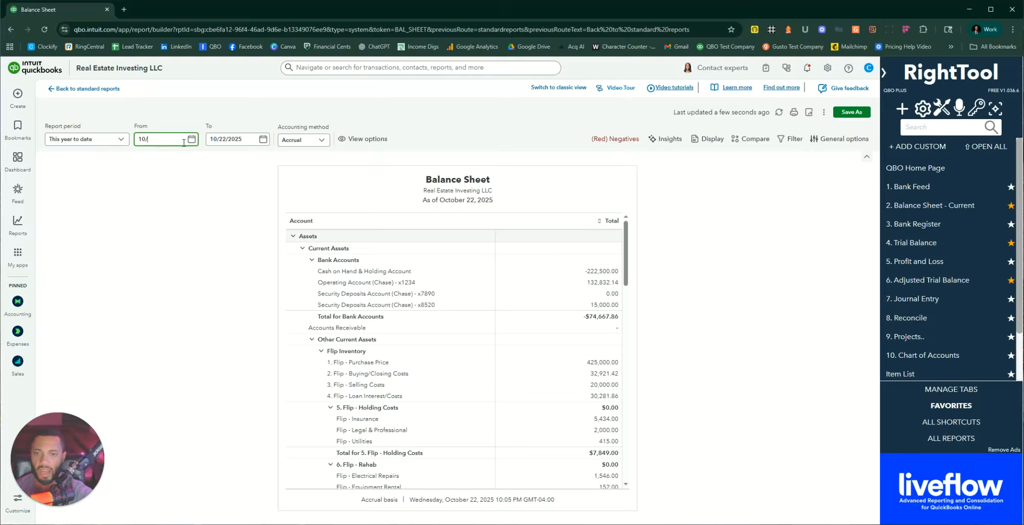
text(/22/201)
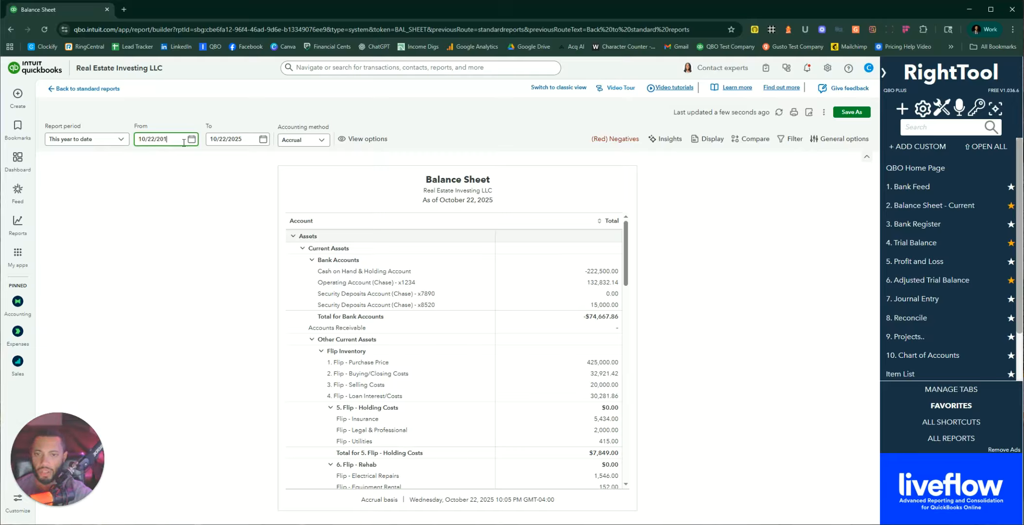
text(9)
key(Tab)
text(10/)
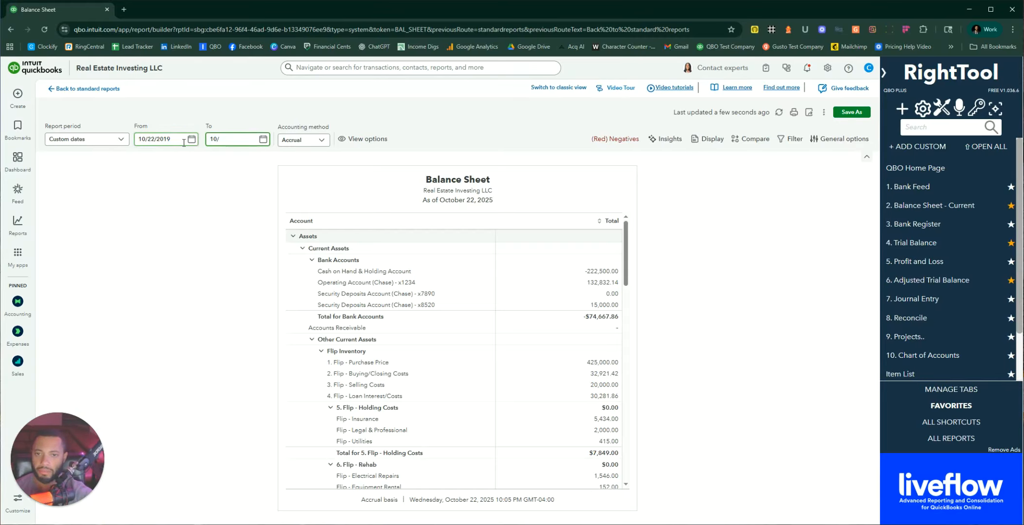
text(22/)
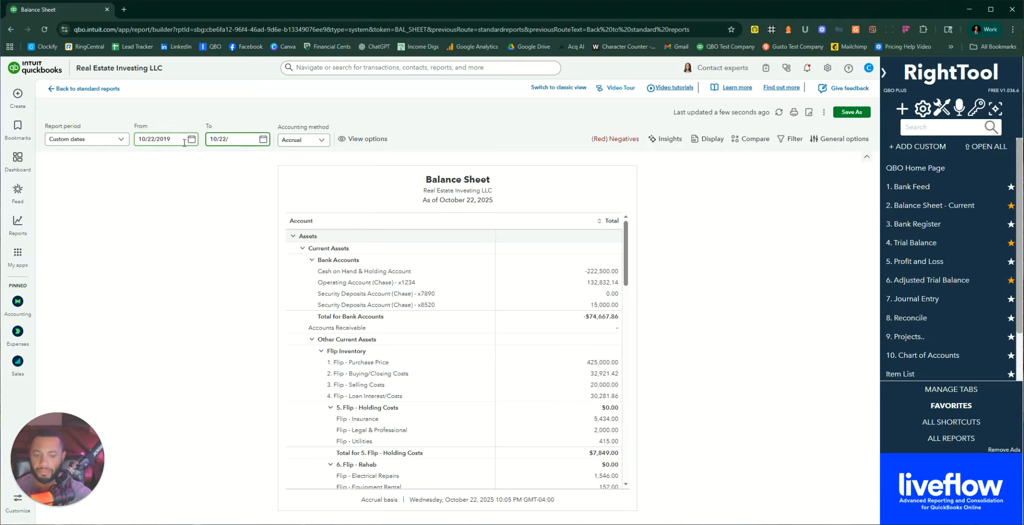
text(2019)
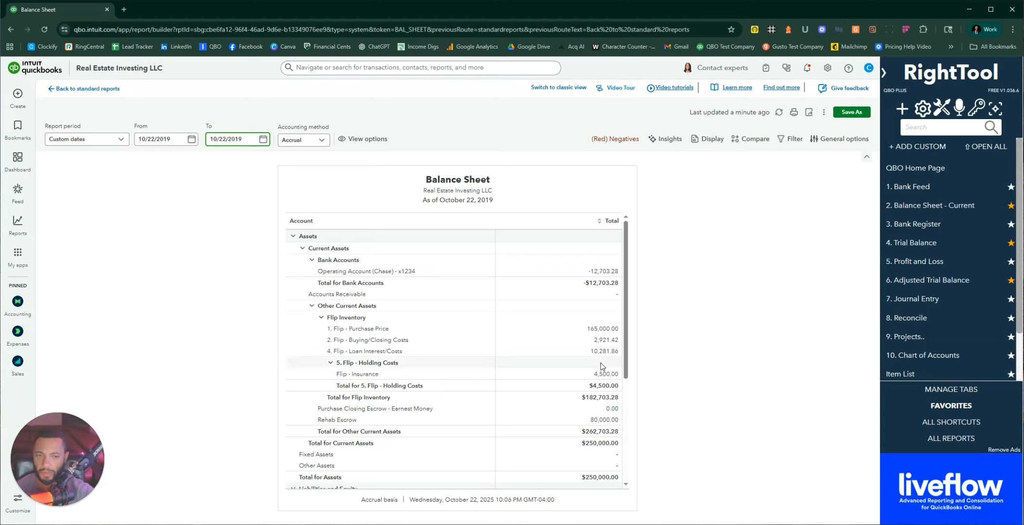
scroll(602, 366, down, 2)
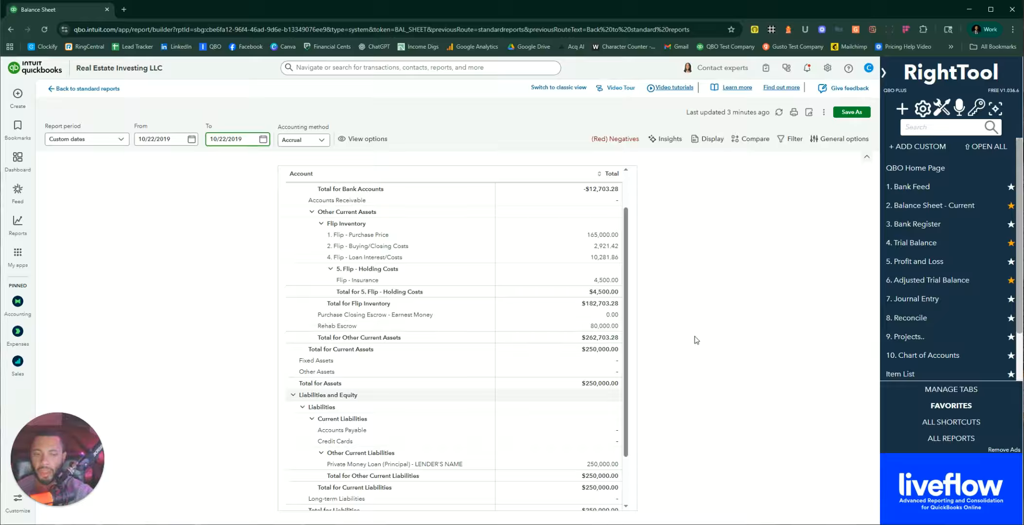
scroll(611, 407, down, 2)
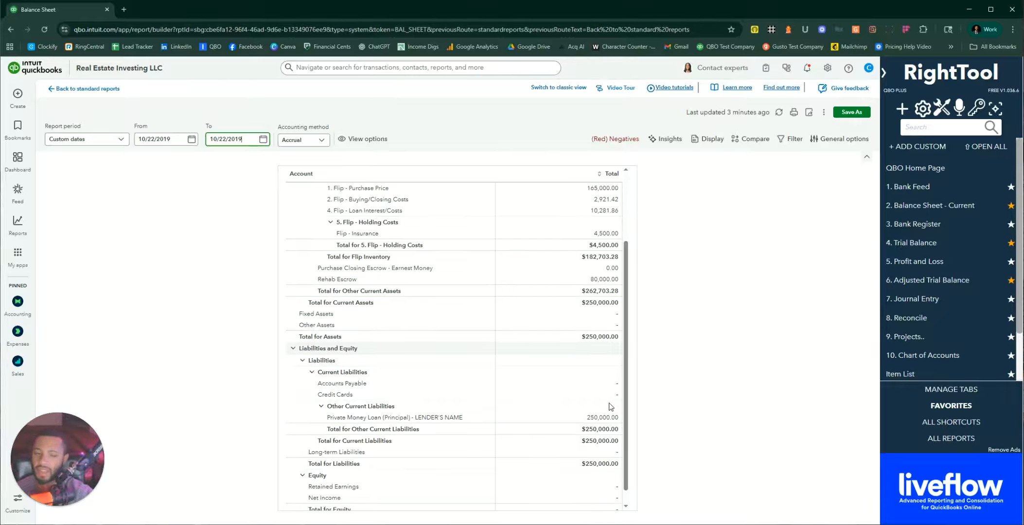
scroll(612, 407, down, 1)
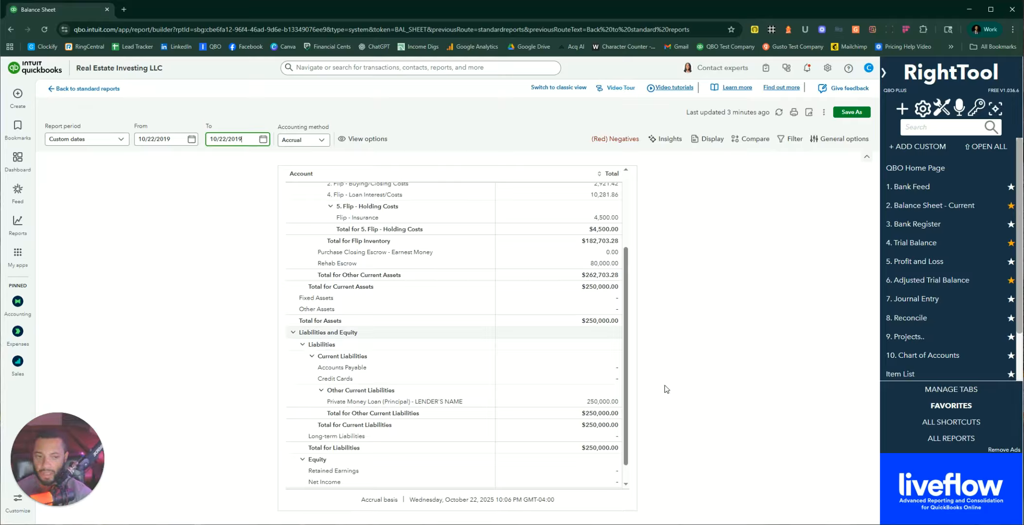
scroll(374, 345, down, 1)
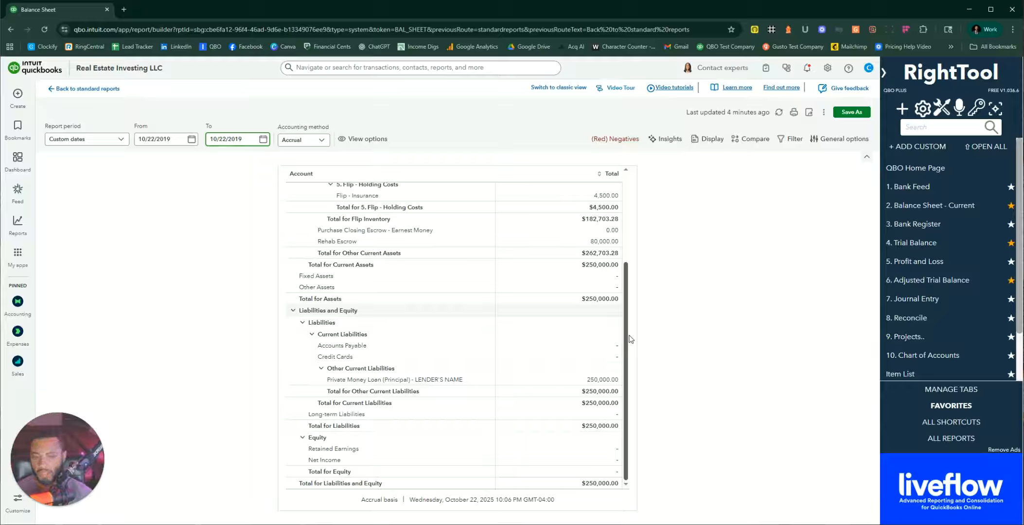
scroll(590, 340, up, 2)
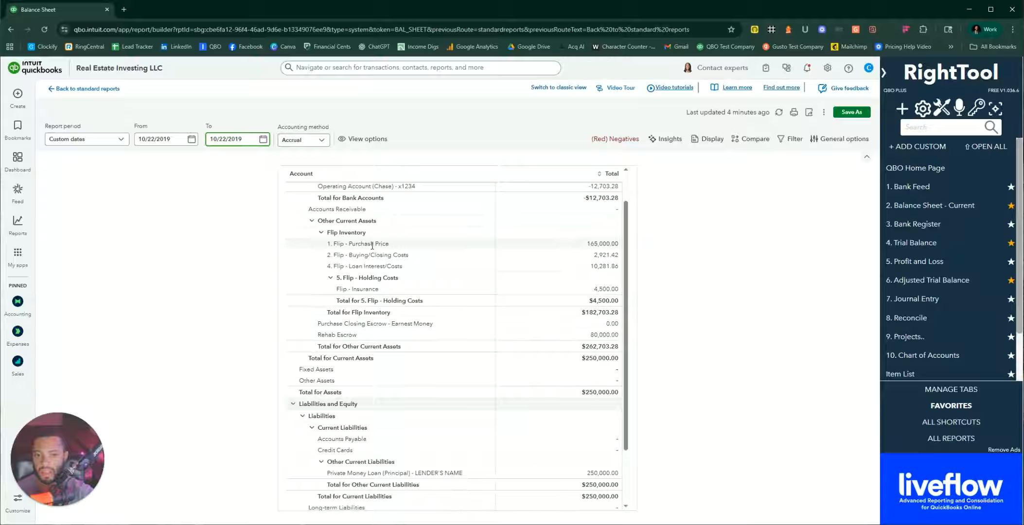